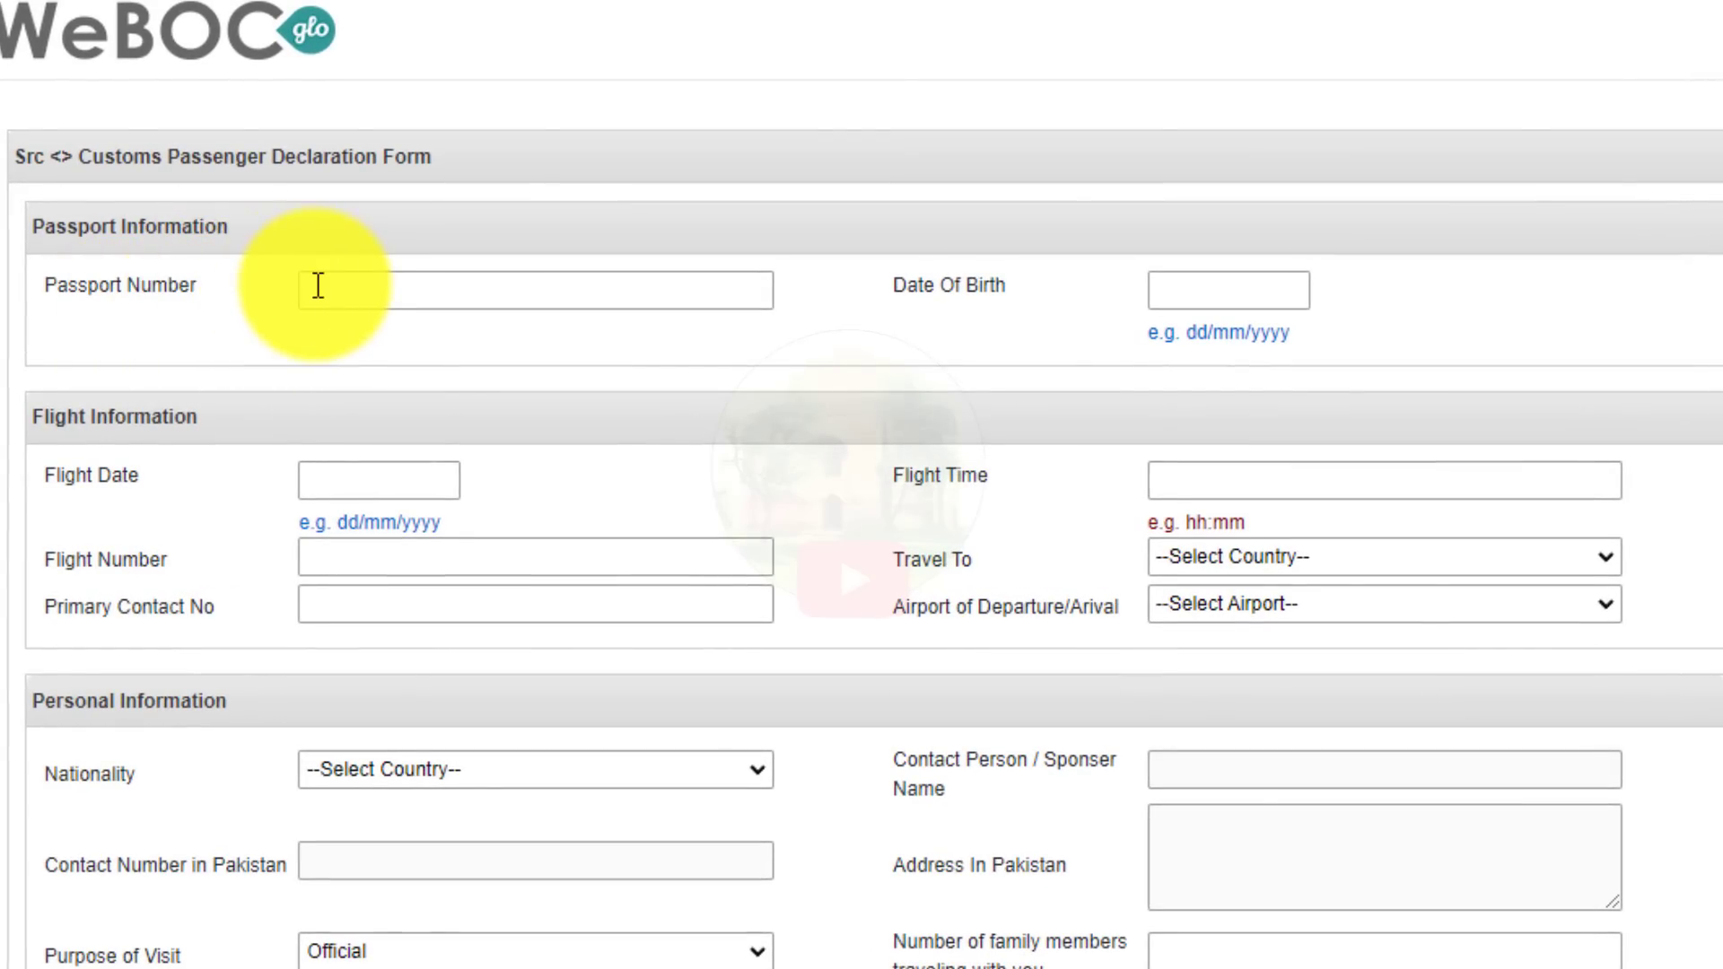
# Enter the passenger's passport number in the Passport No field.
pyautogui.click(318, 286)
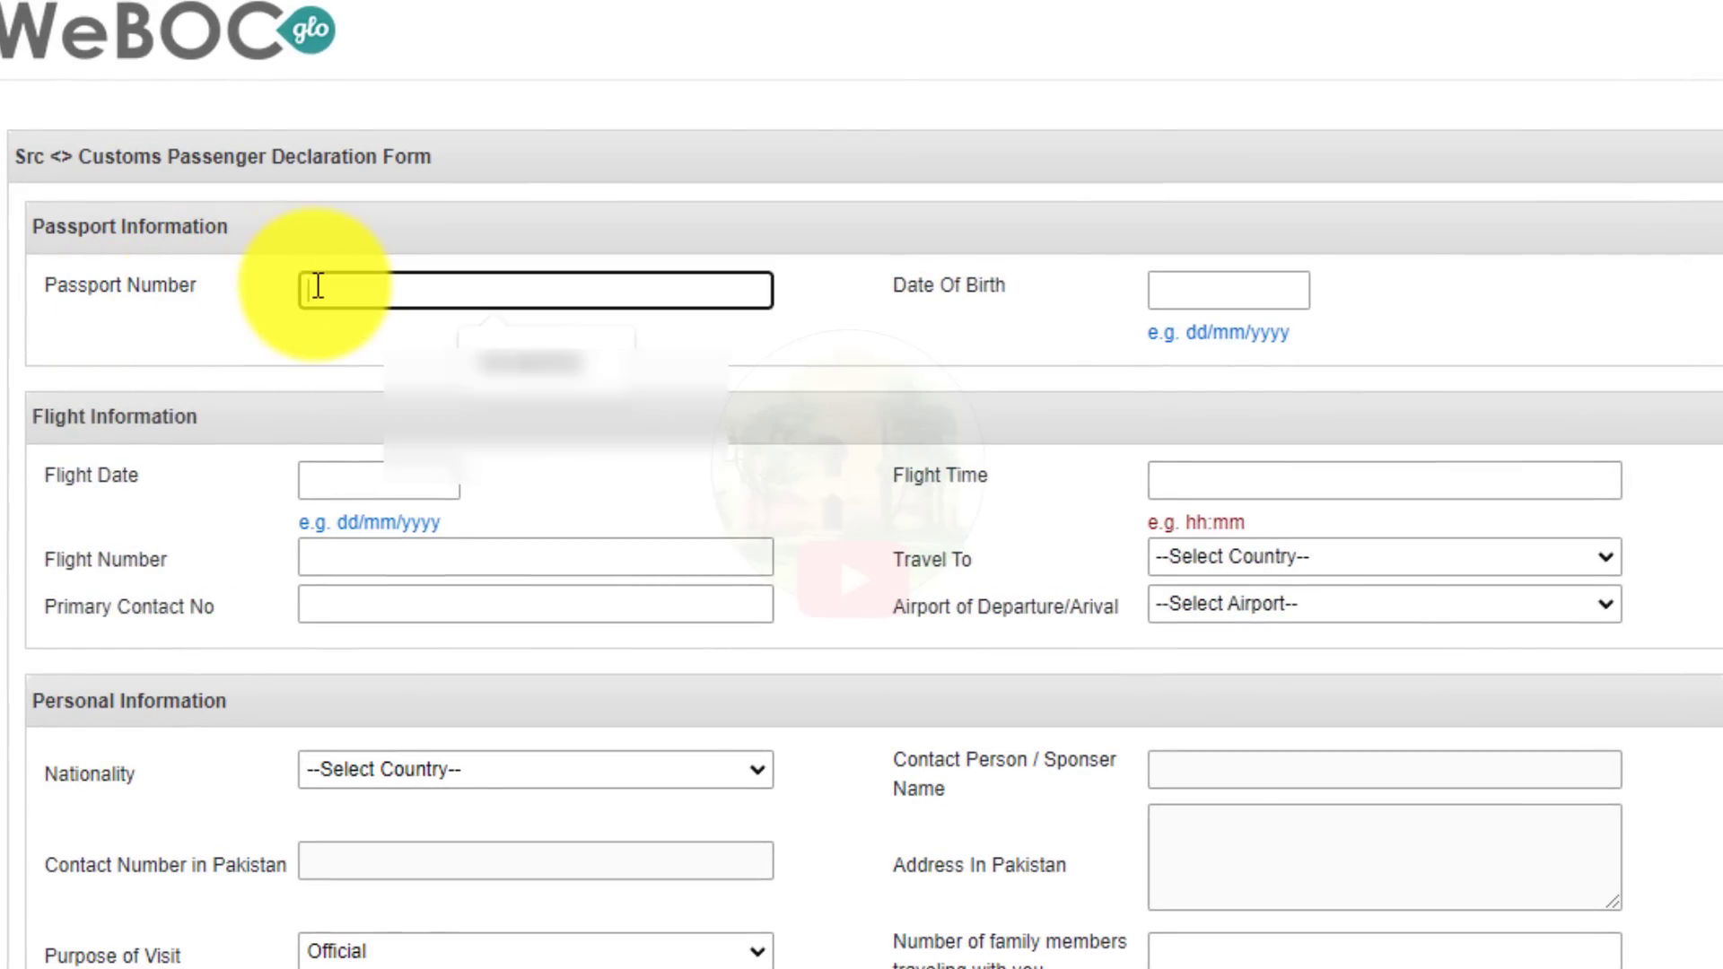
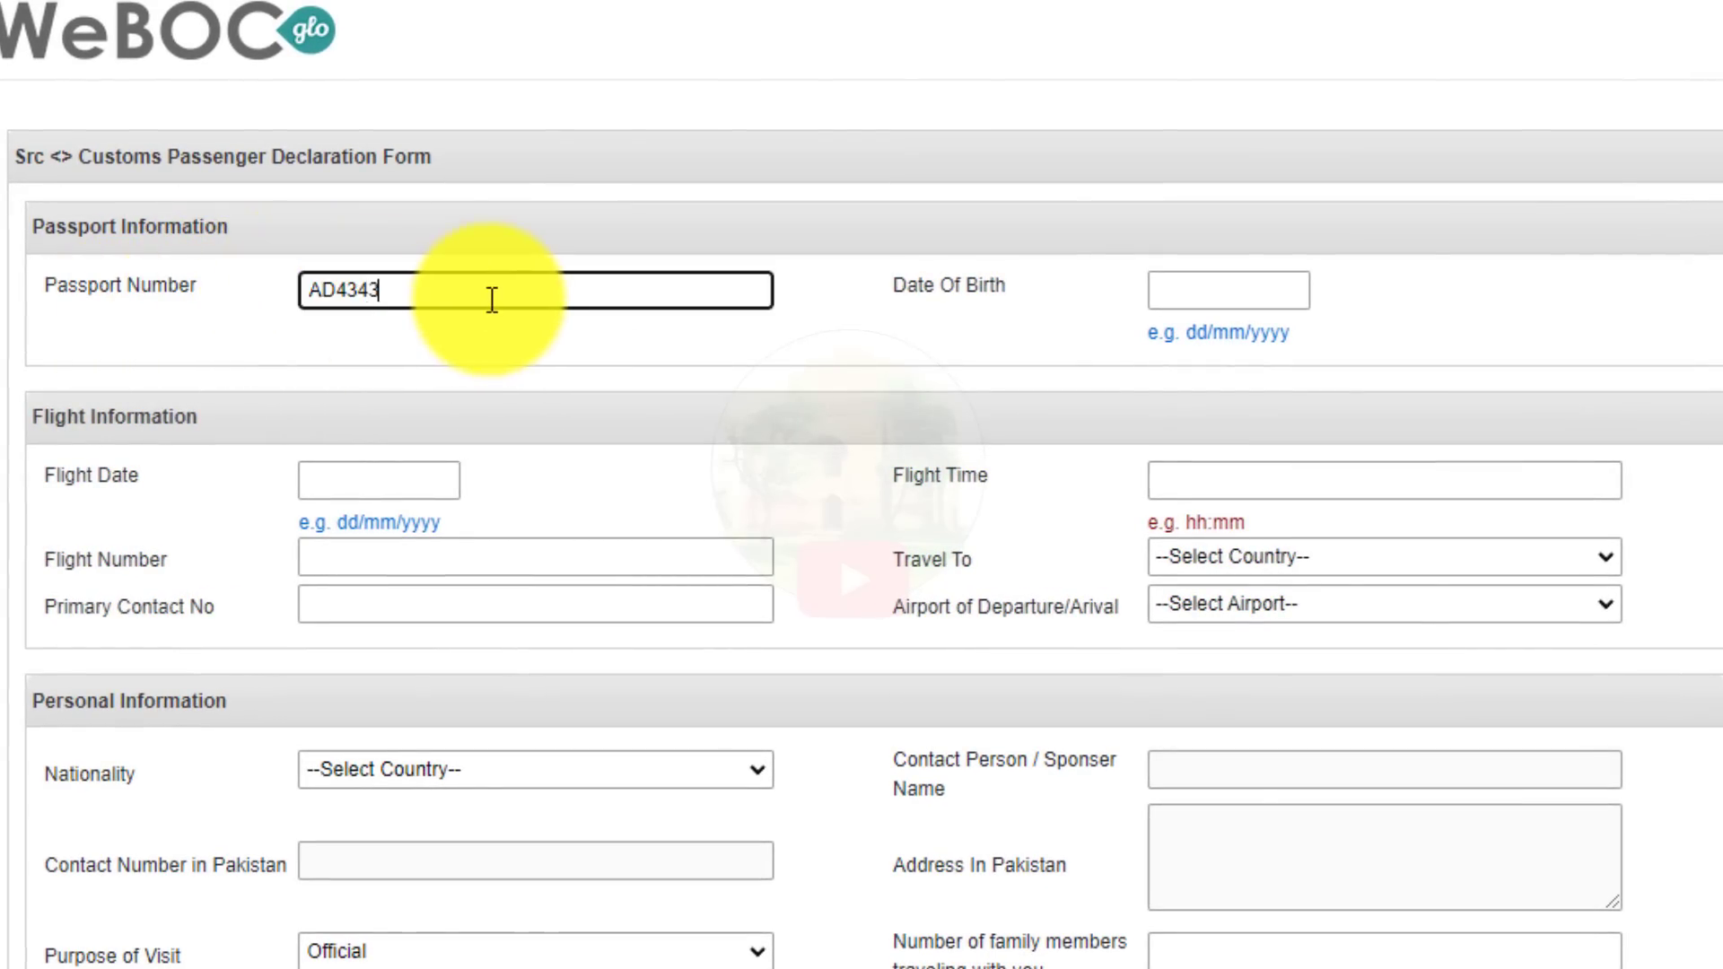
pyautogui.click(476, 345)
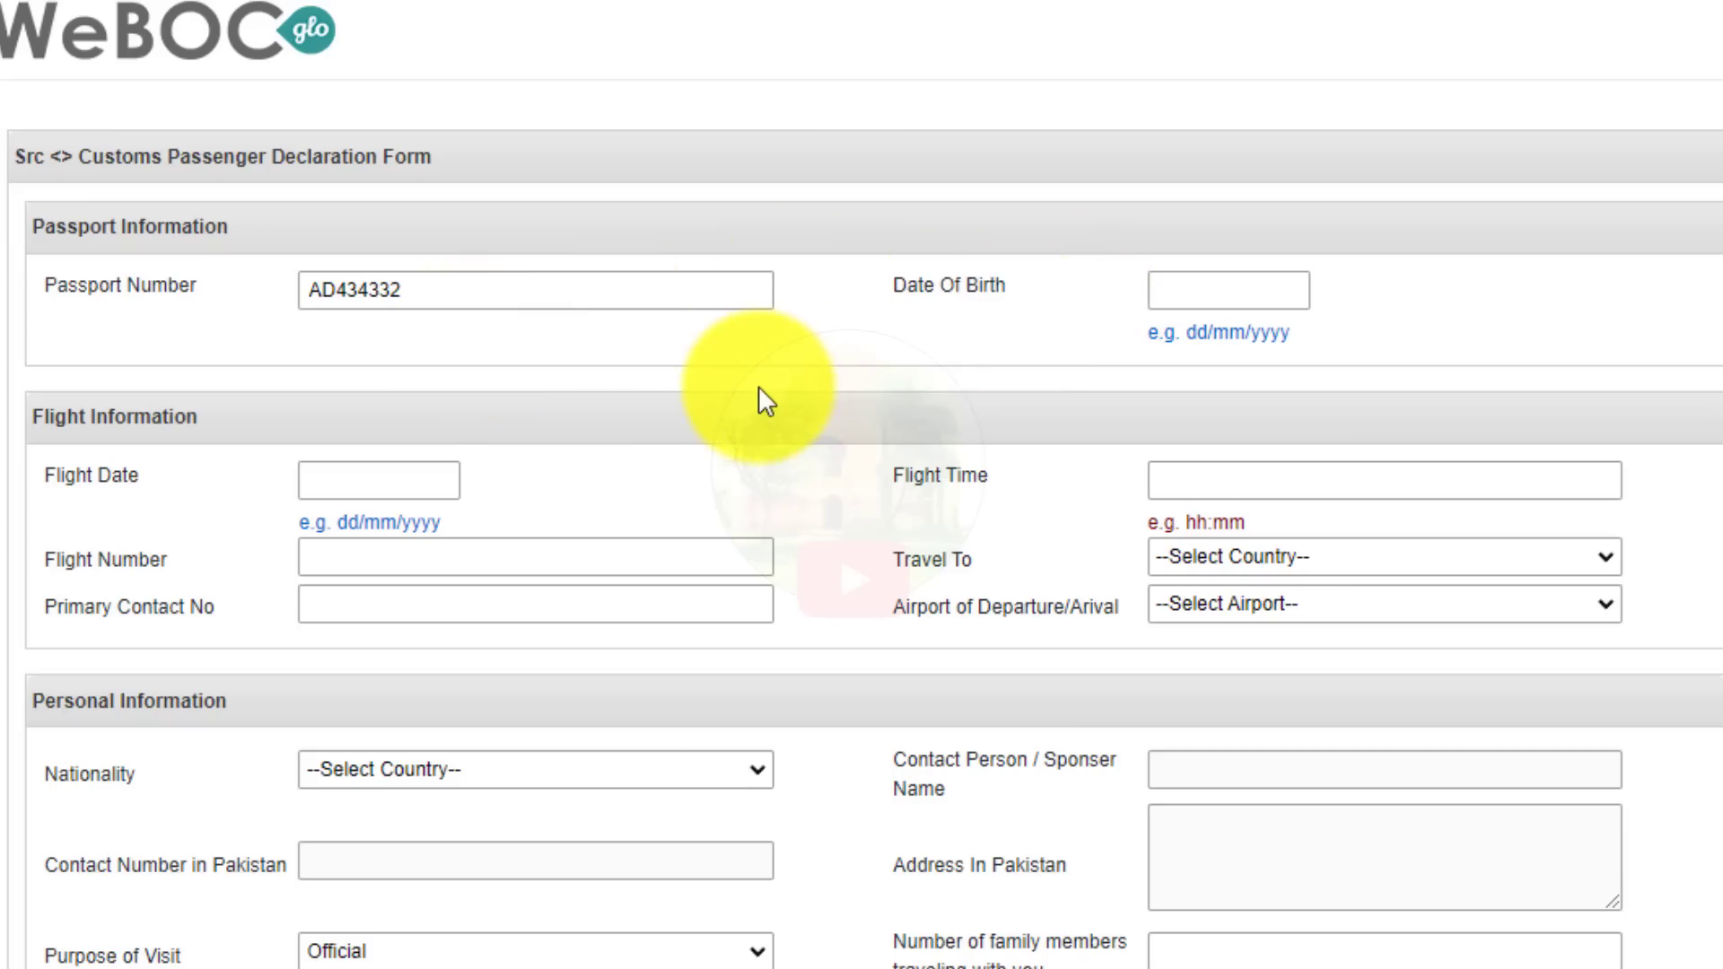
# Enter date of birth 12/12/2199 and flight date 19/08/2022.
pyautogui.click(1169, 286)
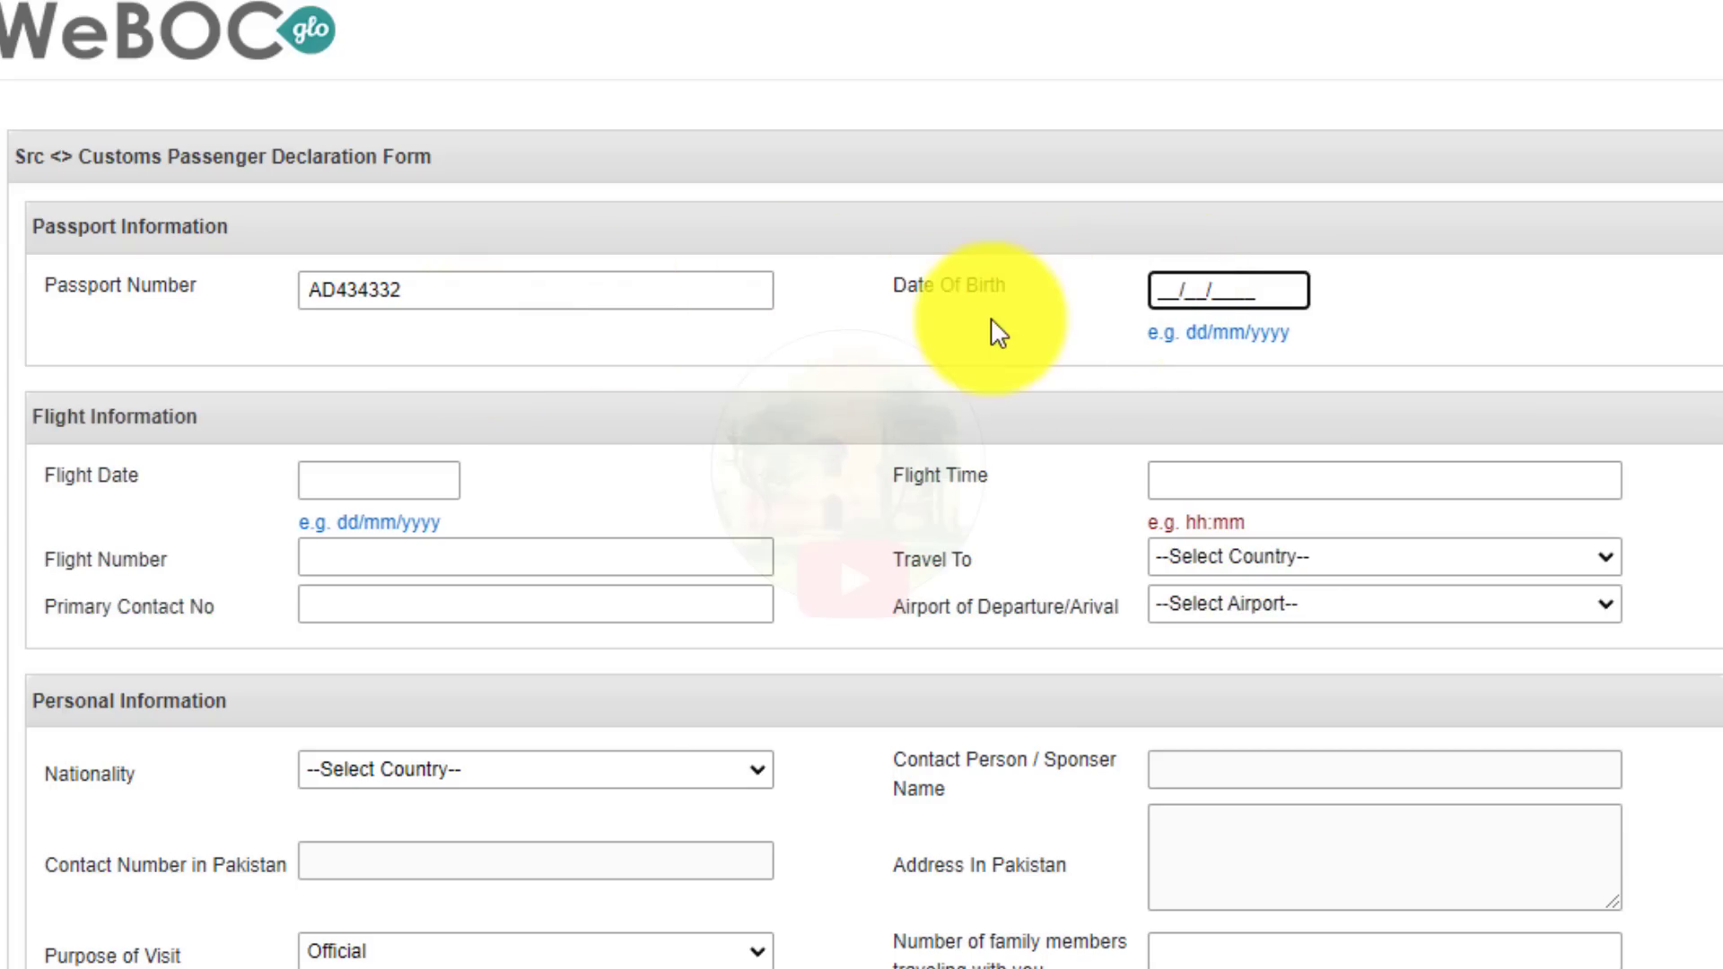
pyautogui.write('12/12/2199')
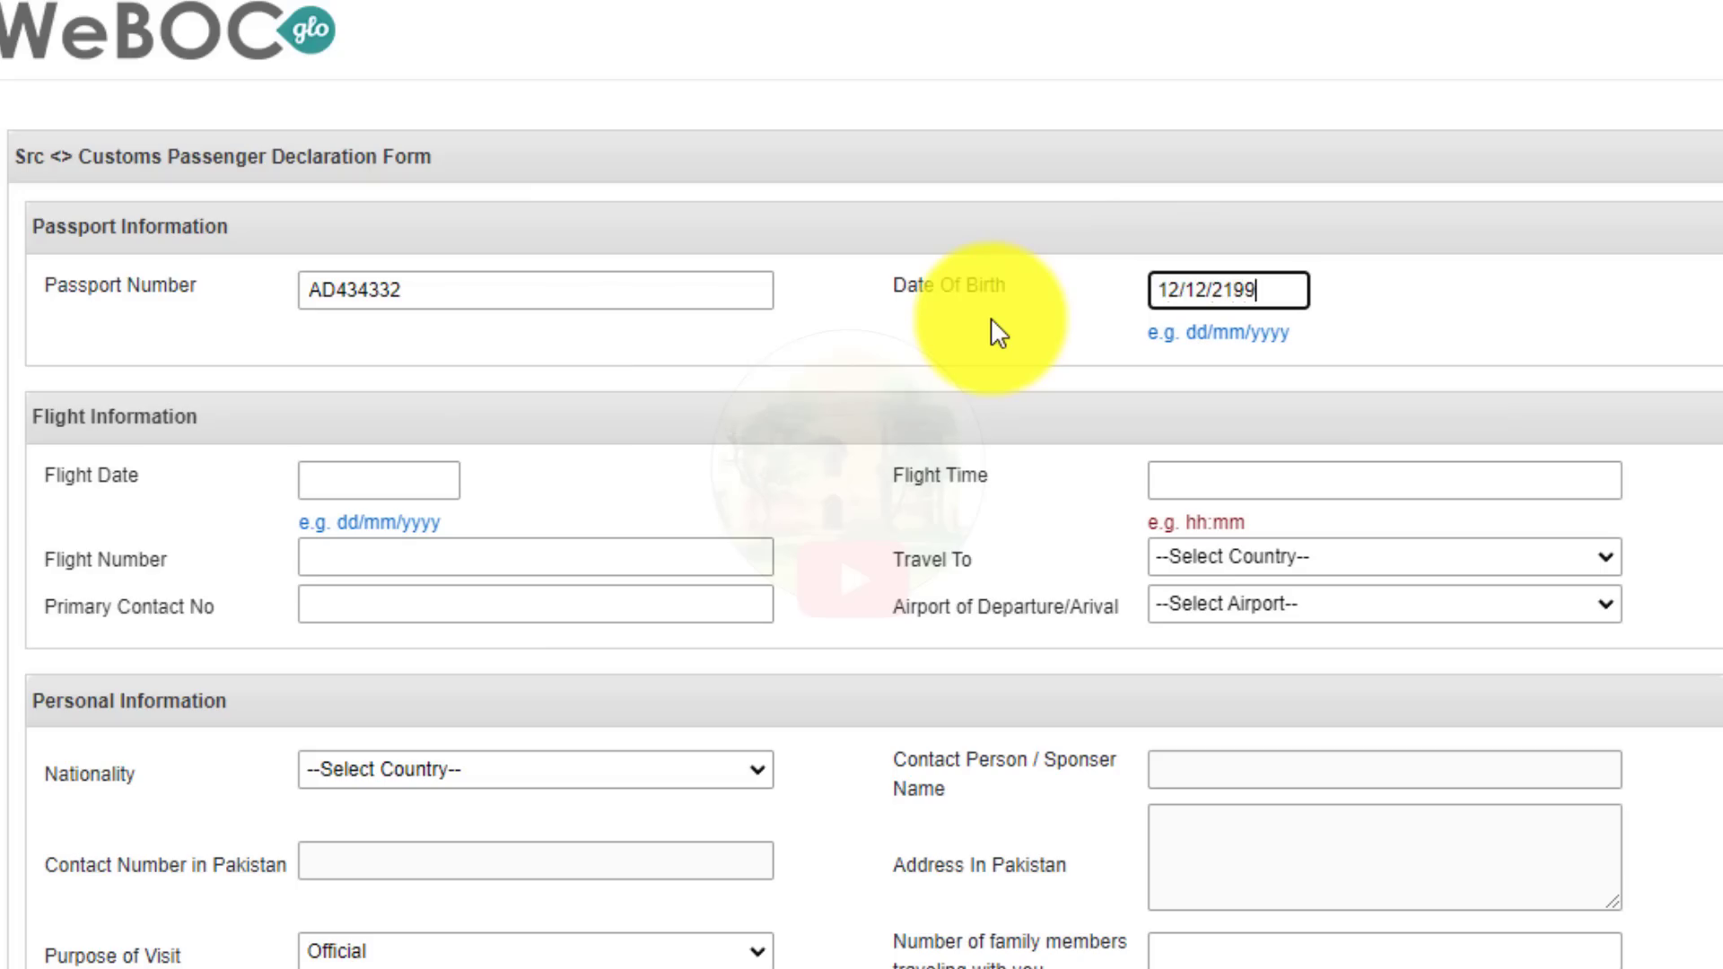
pyautogui.click(370, 492)
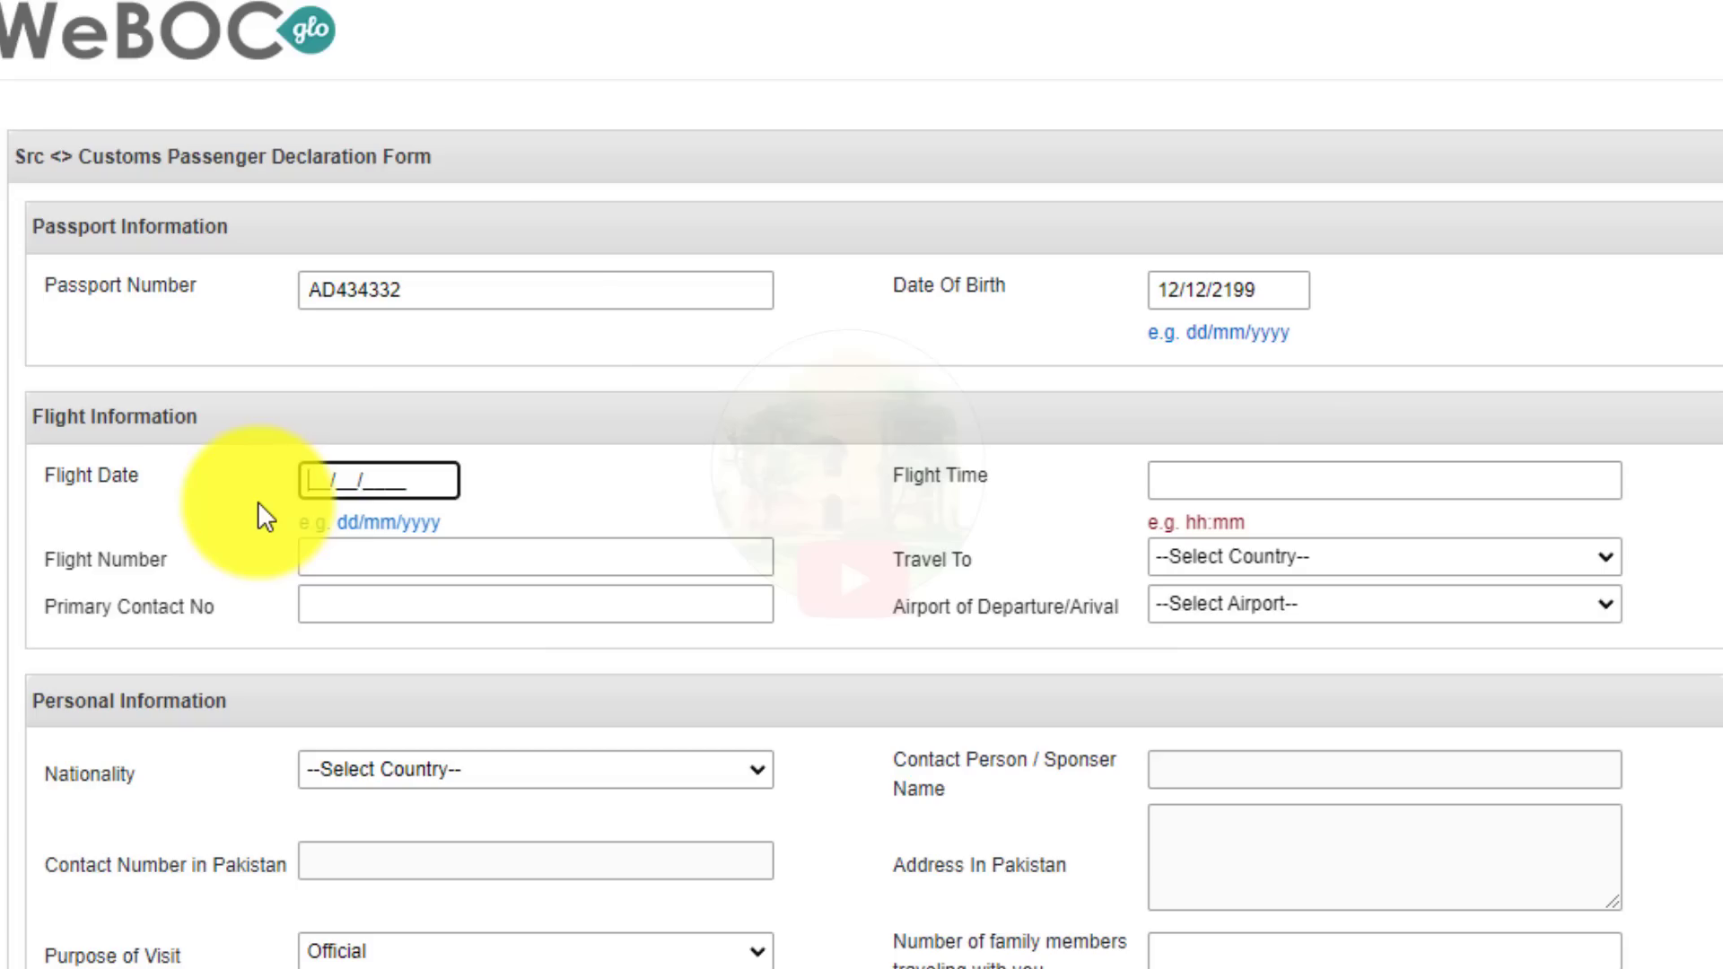
pyautogui.write('19/08/2022')
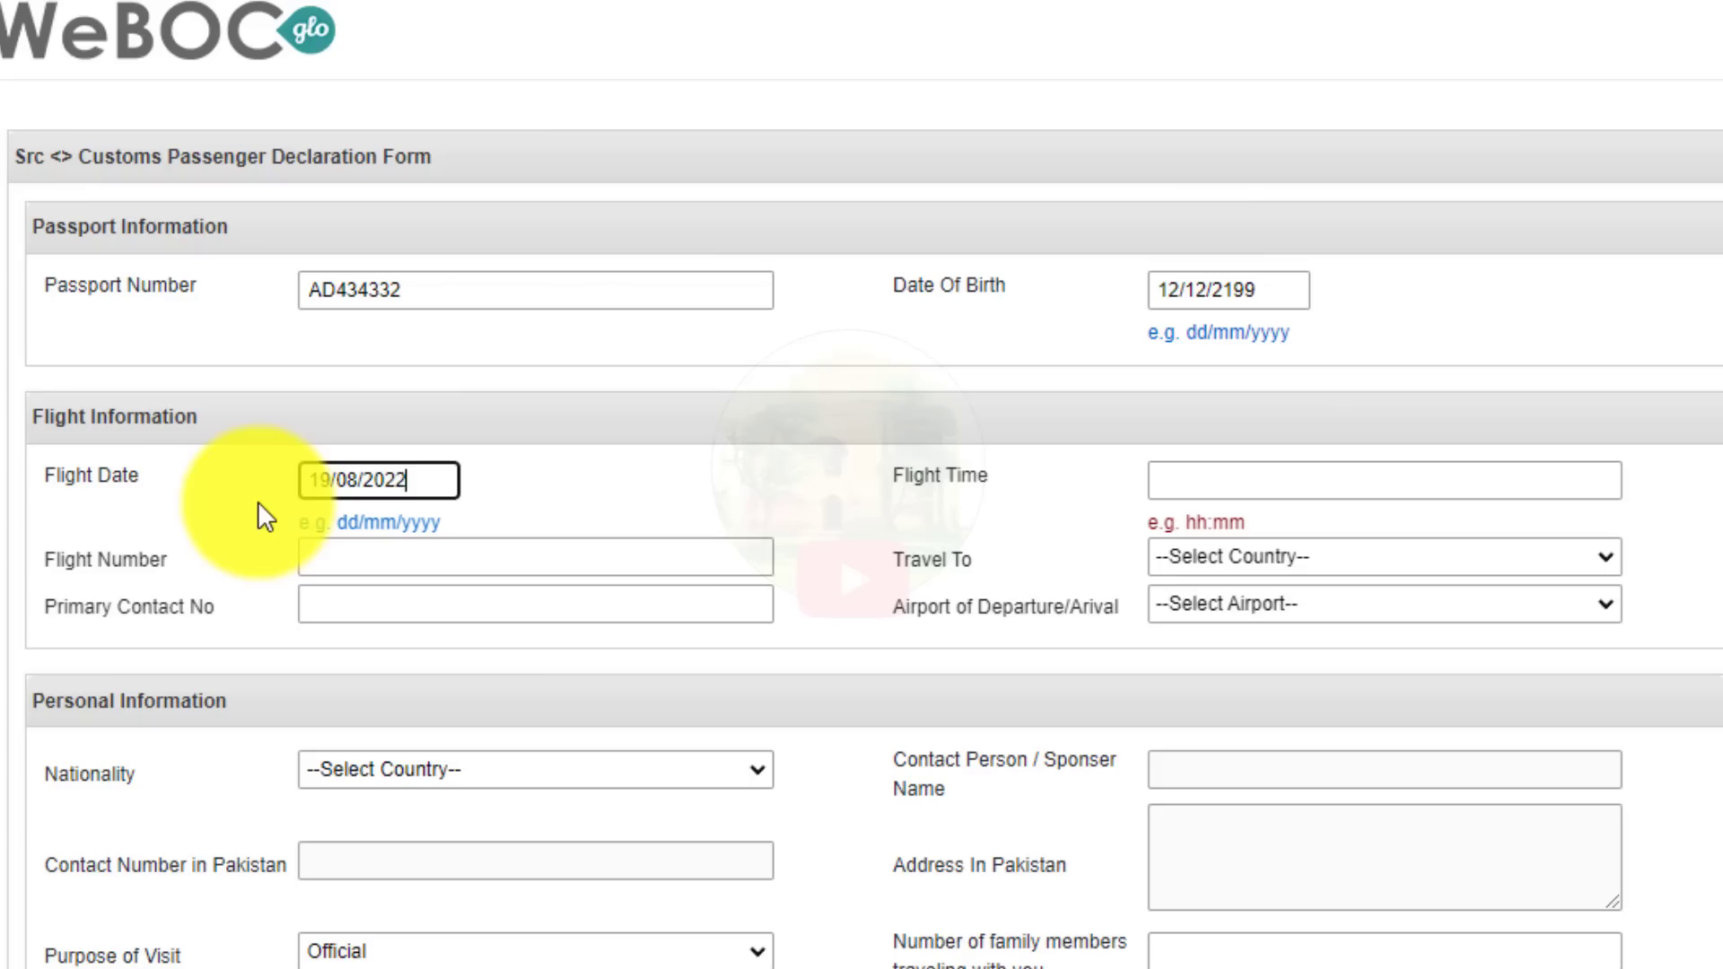
# Enter flight time 01:02, flight number PK279 from autofill, and the saved primary contact number.
pyautogui.click(1162, 479)
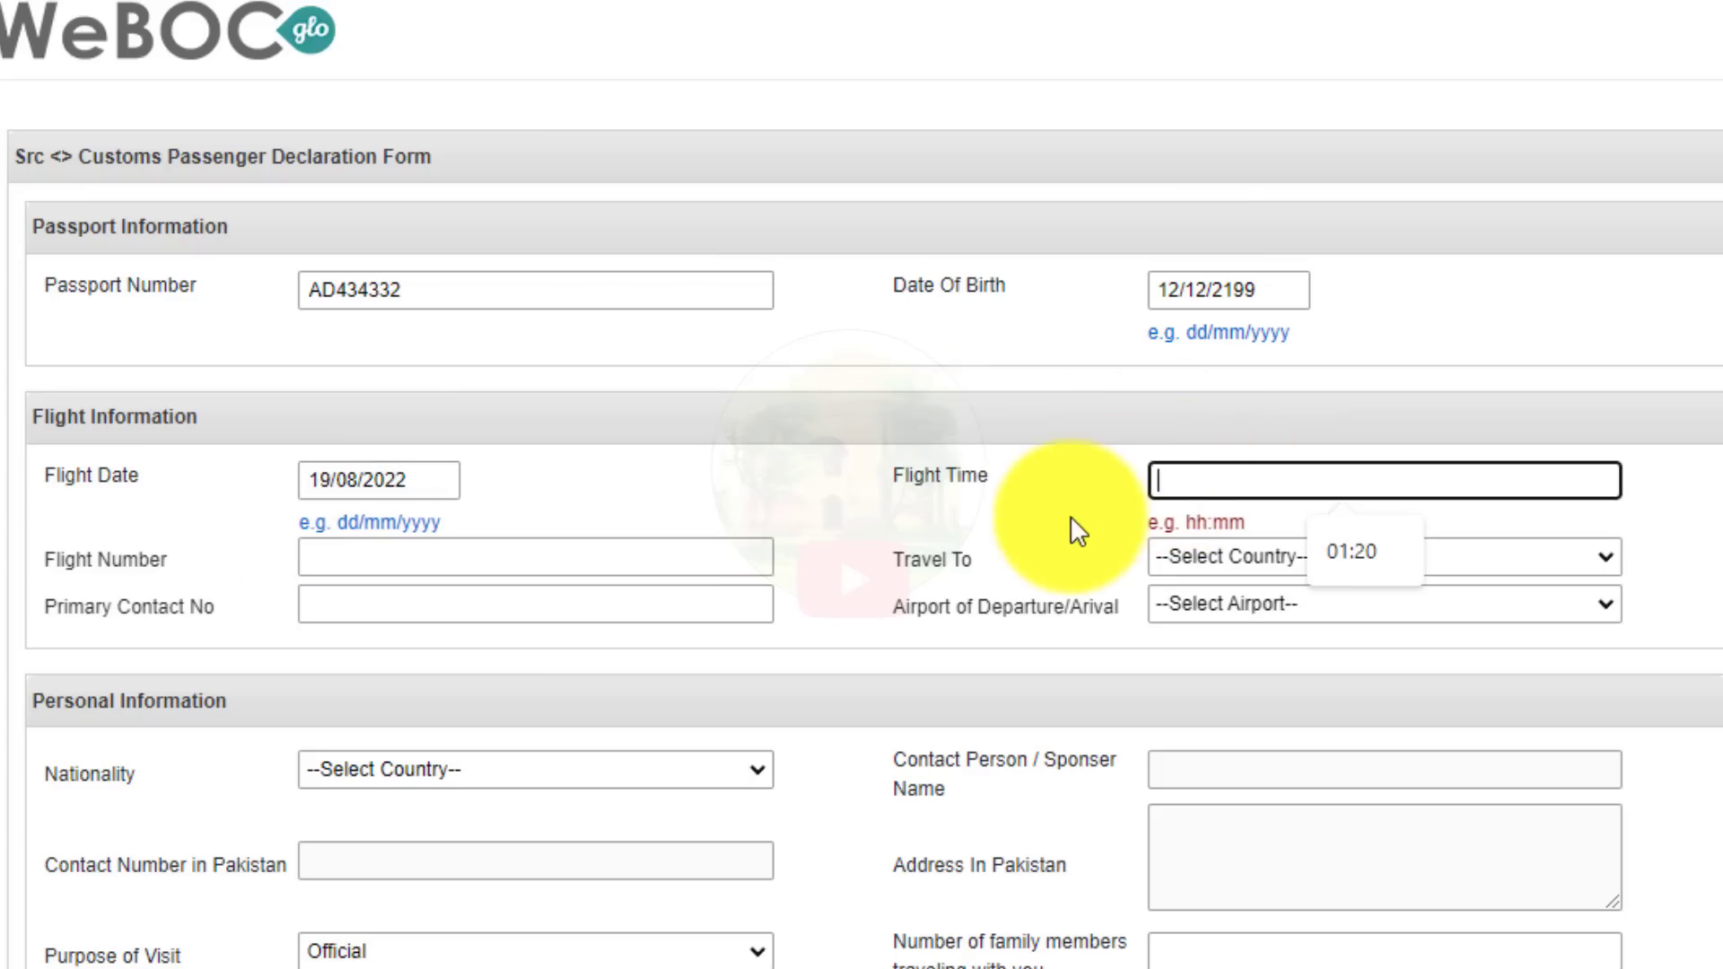
pyautogui.write('01:02')
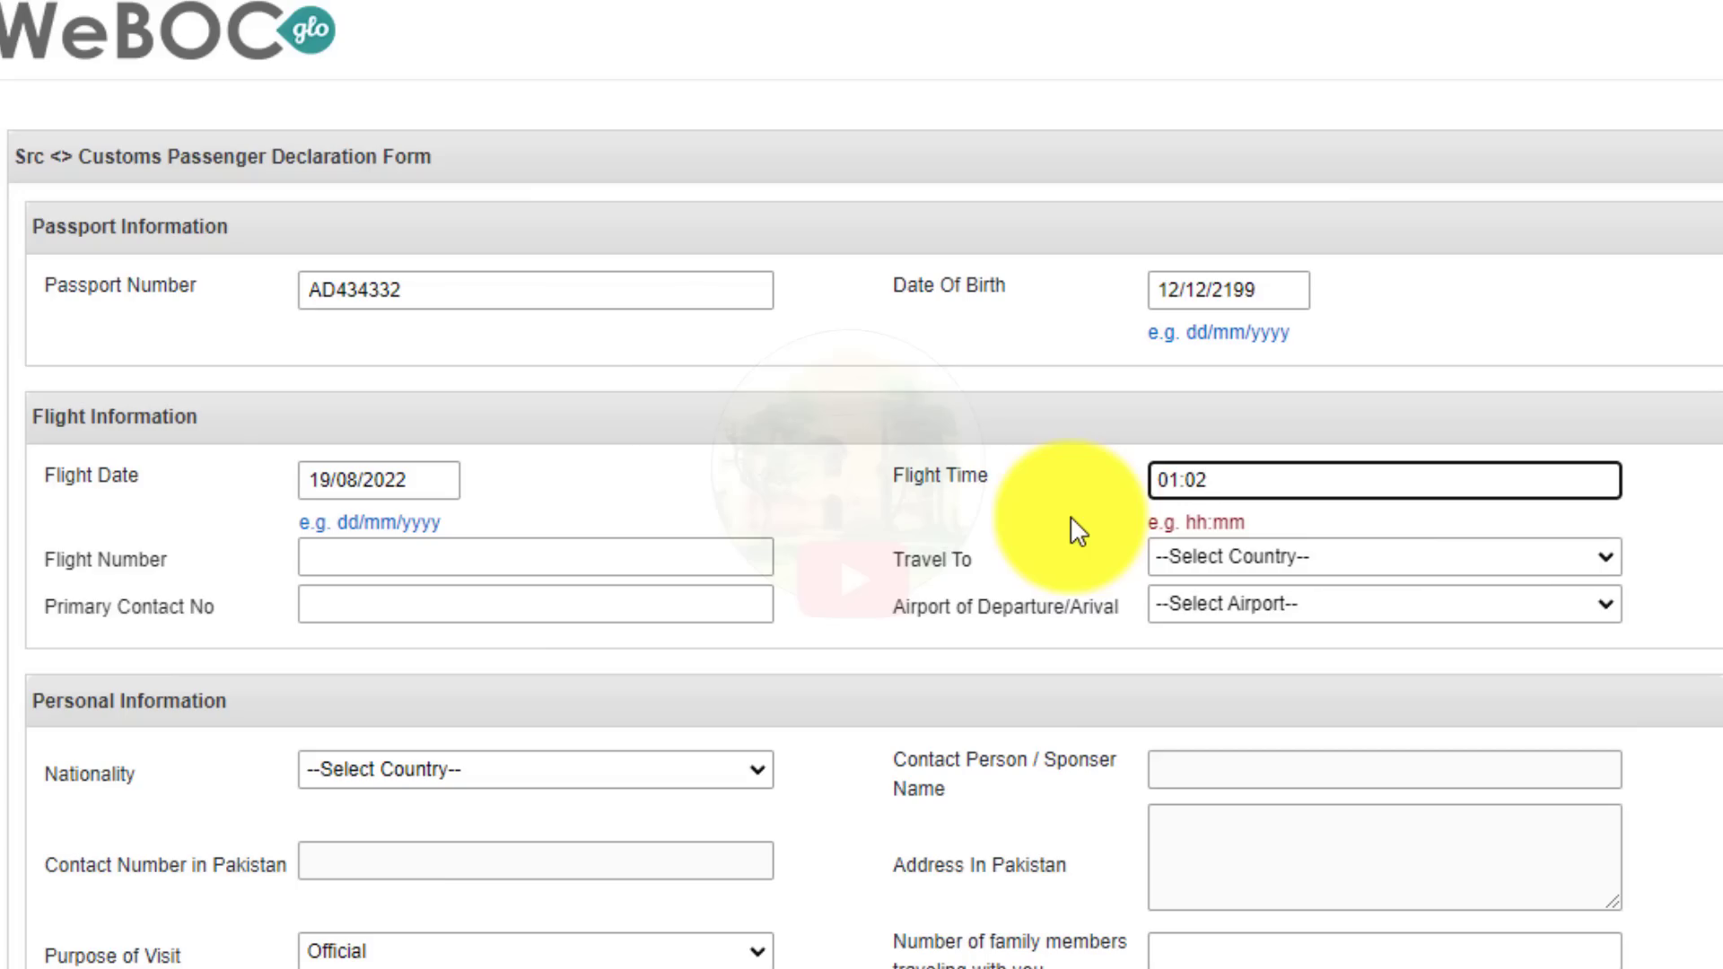
pyautogui.click(349, 557)
pyautogui.click(461, 622)
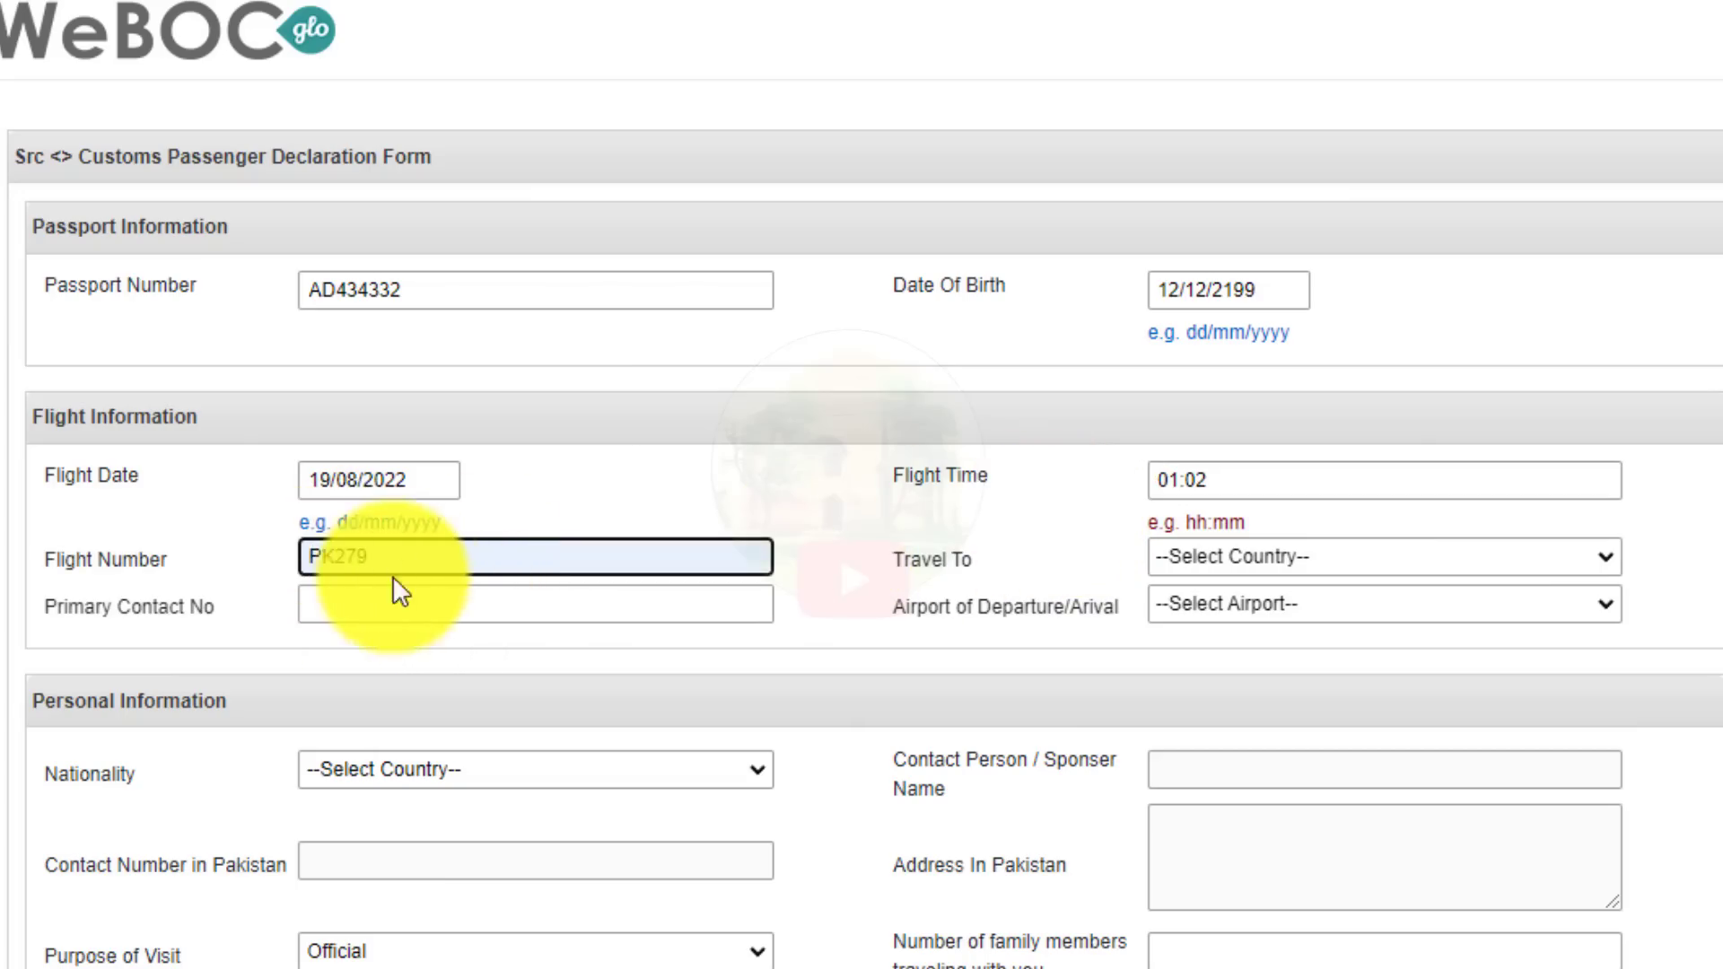
pyautogui.click(352, 617)
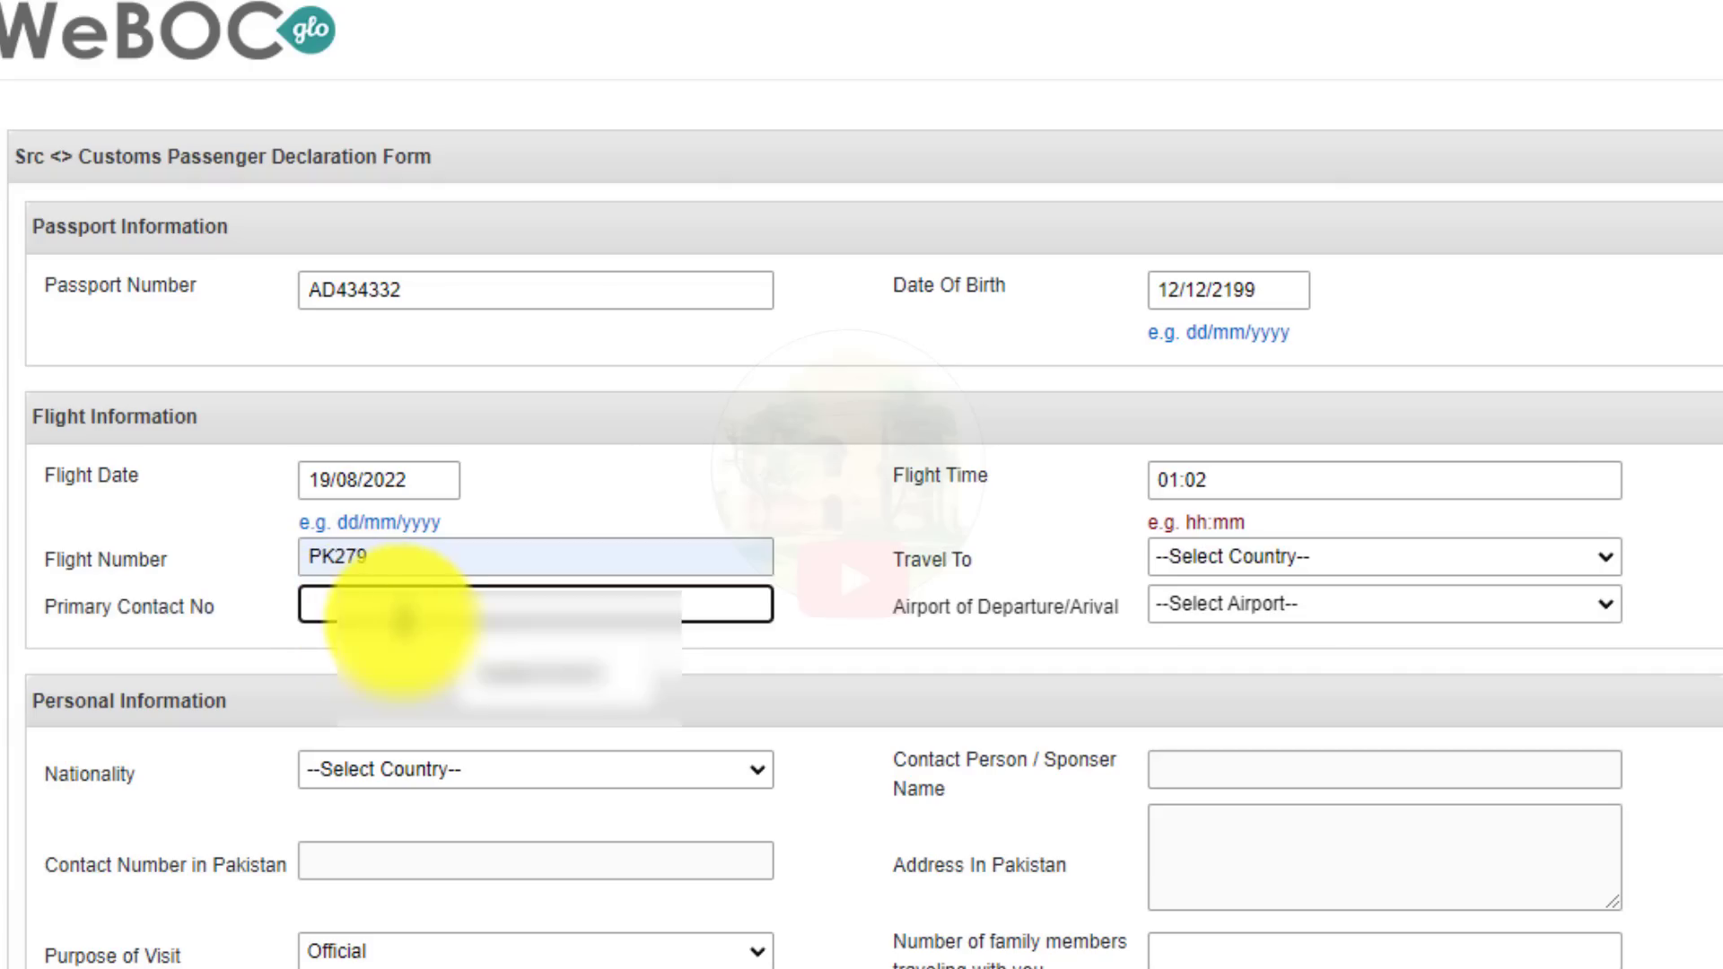
pyautogui.write('03338')
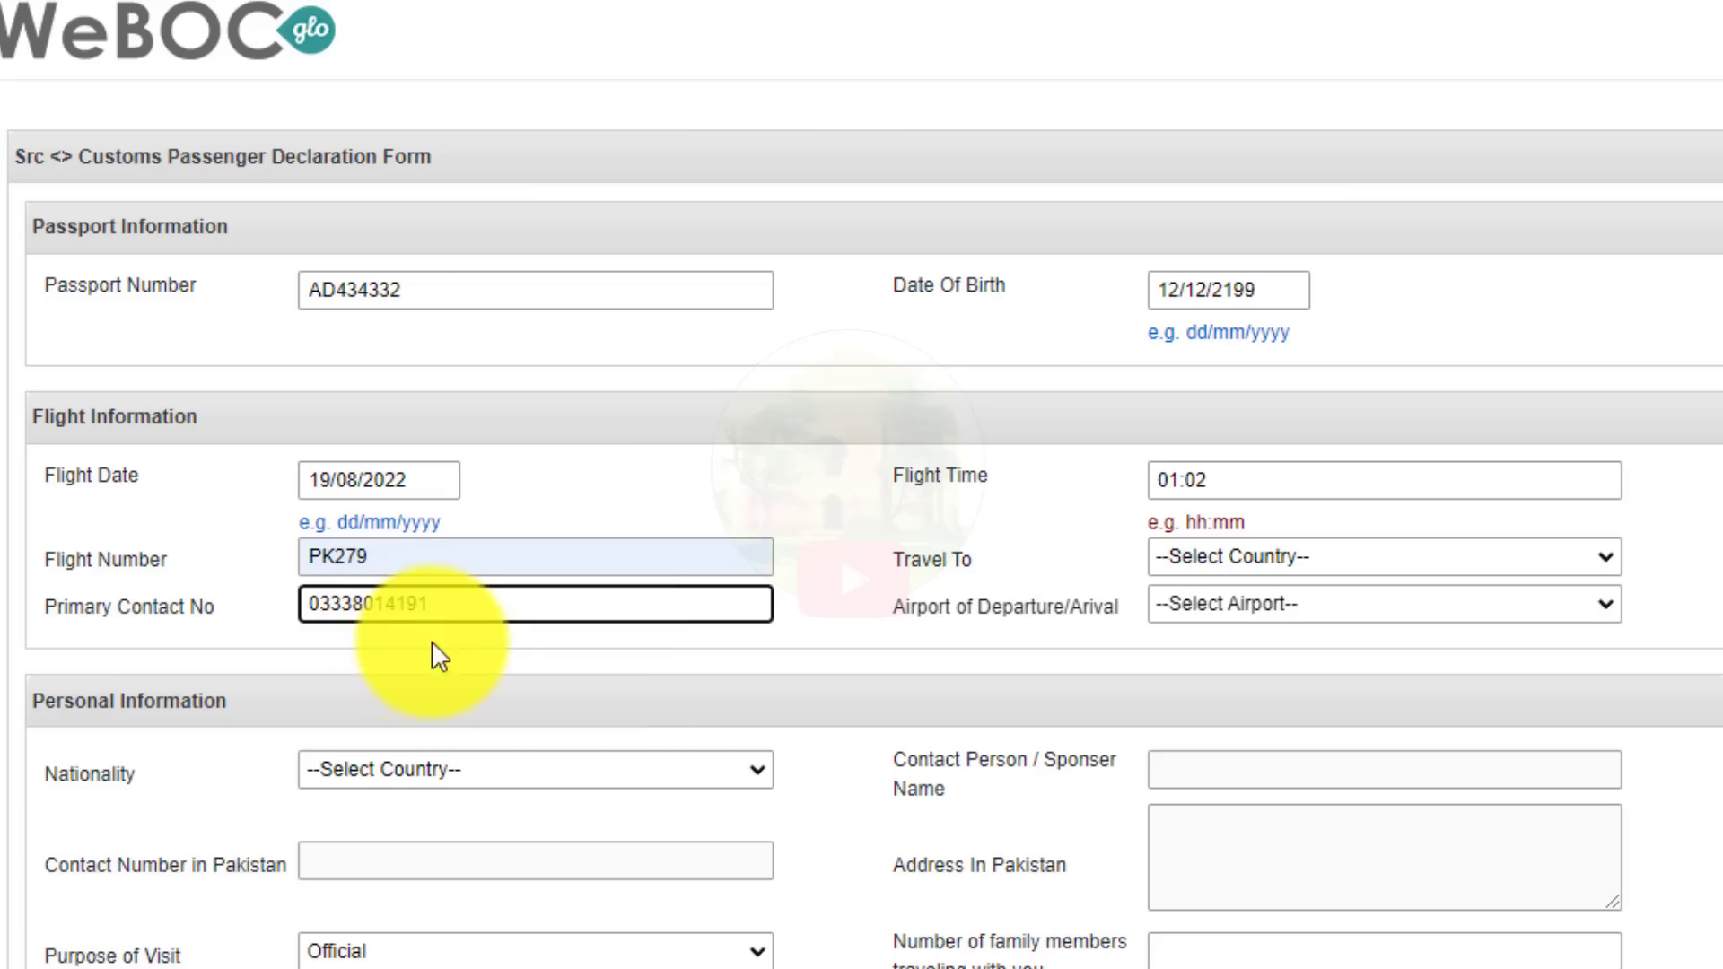
pyautogui.click(452, 644)
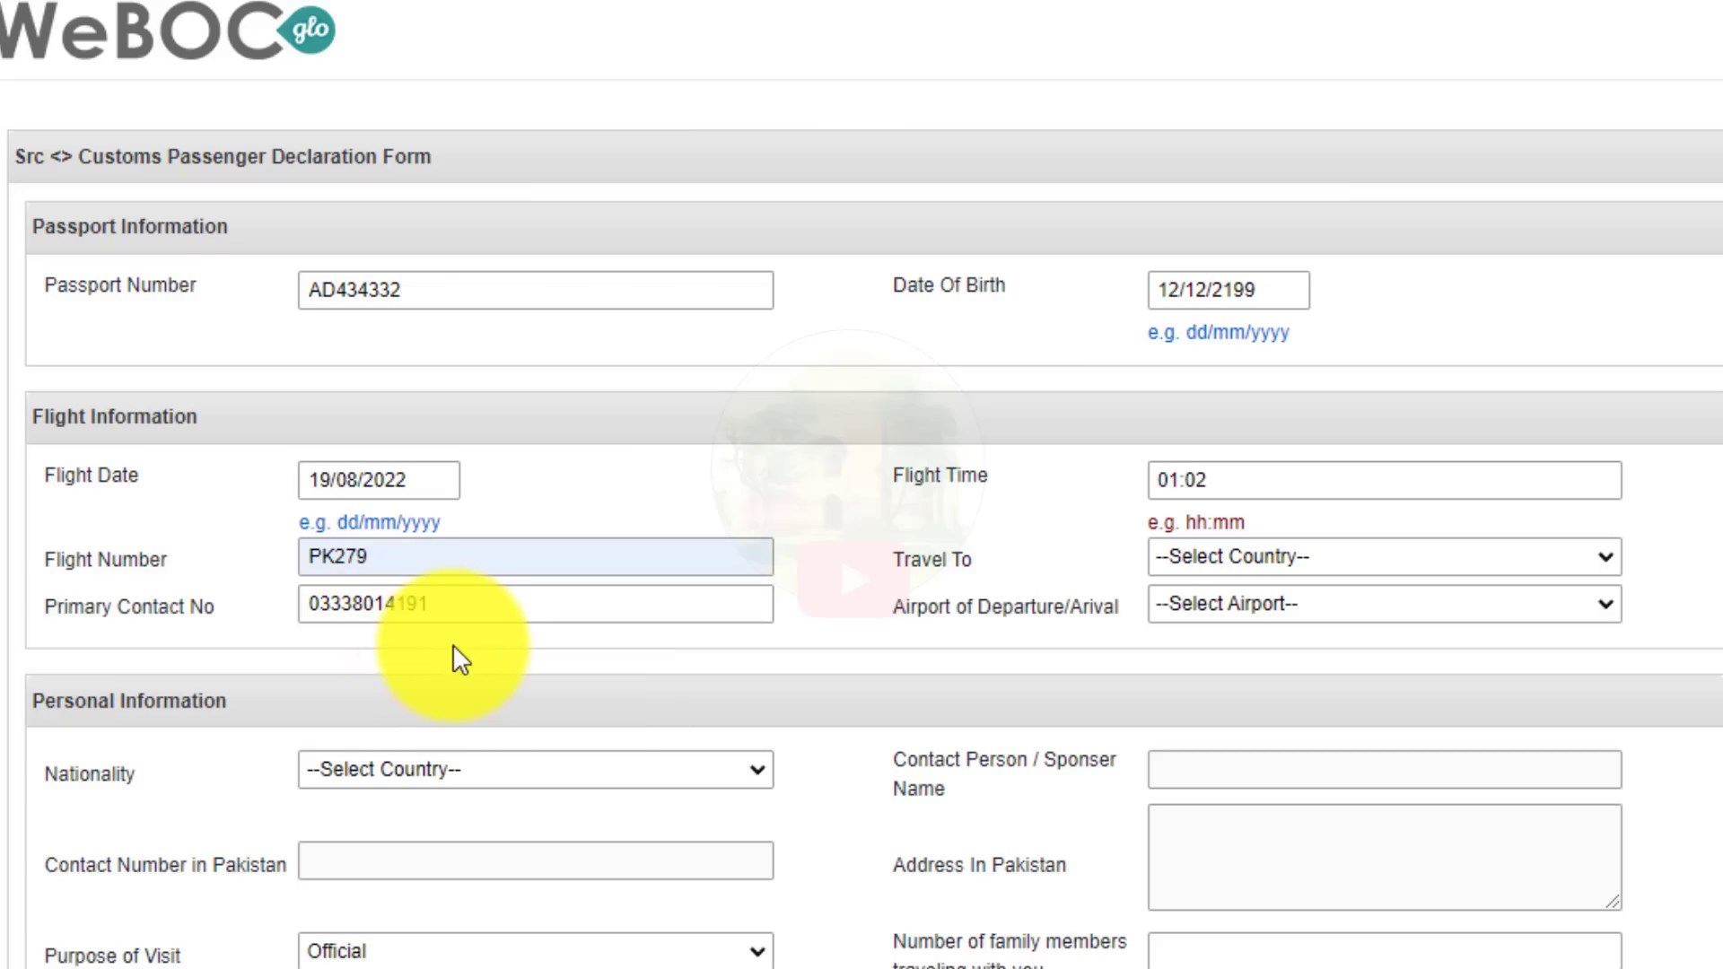
# Set the Travel To destination country to Qatar.
pyautogui.click(1225, 556)
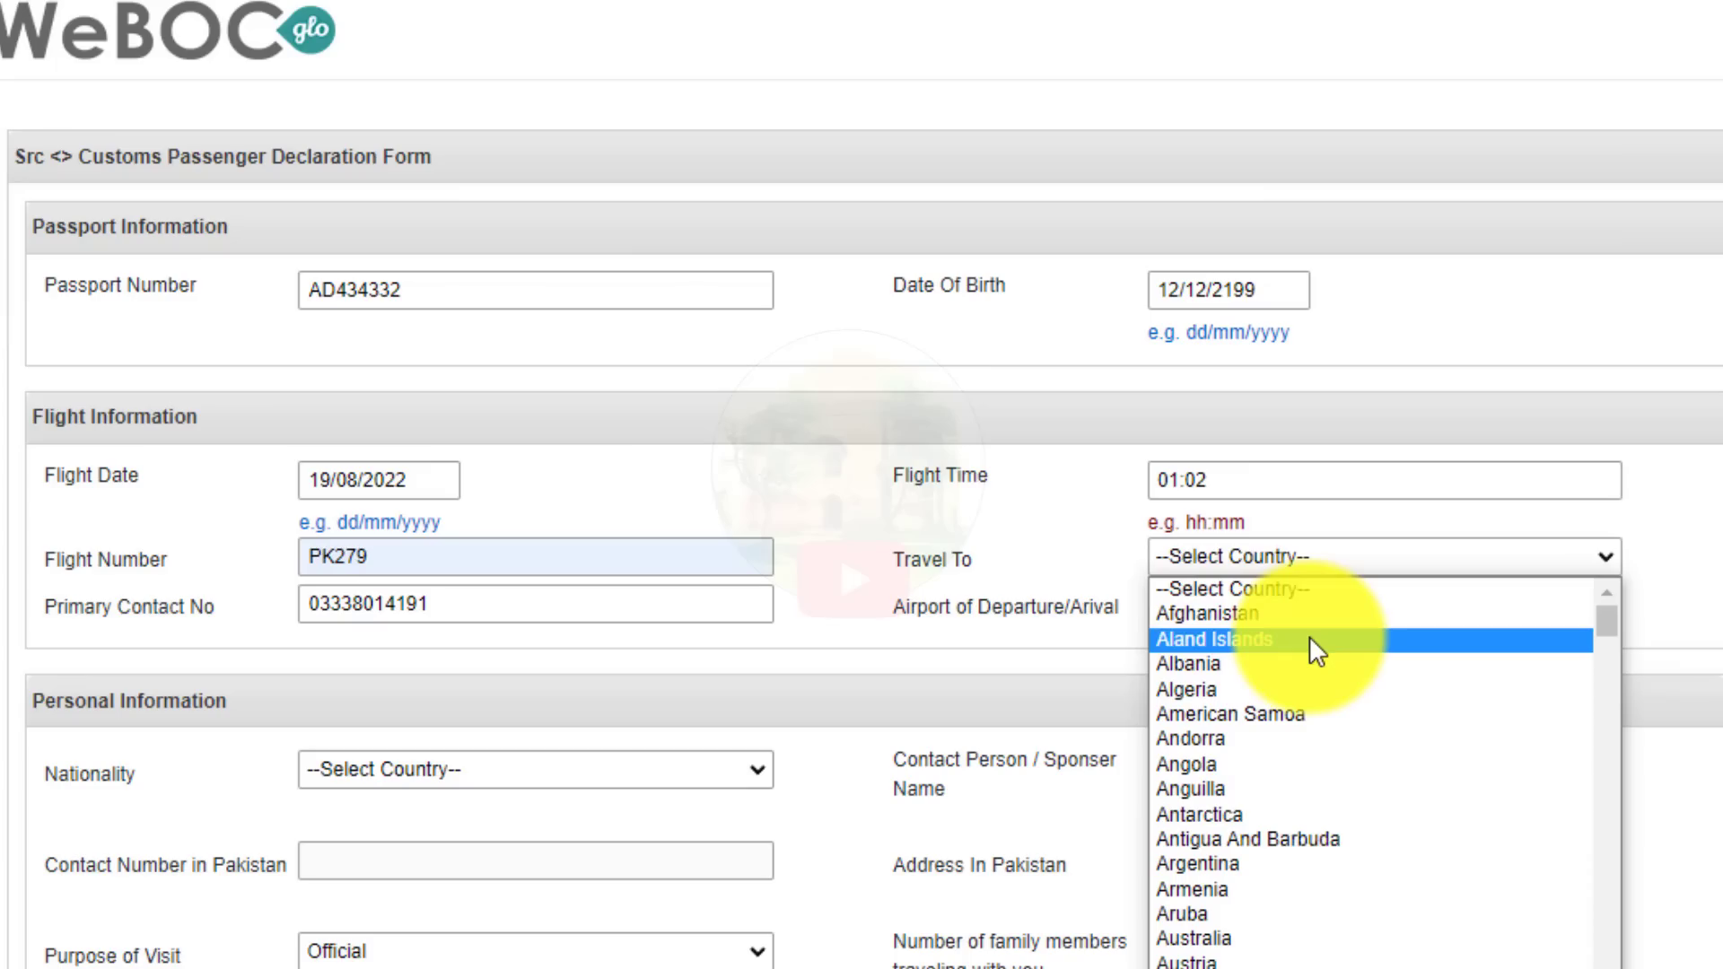
pyautogui.press('p')
pyautogui.press('Down')
pyautogui.press('Down')
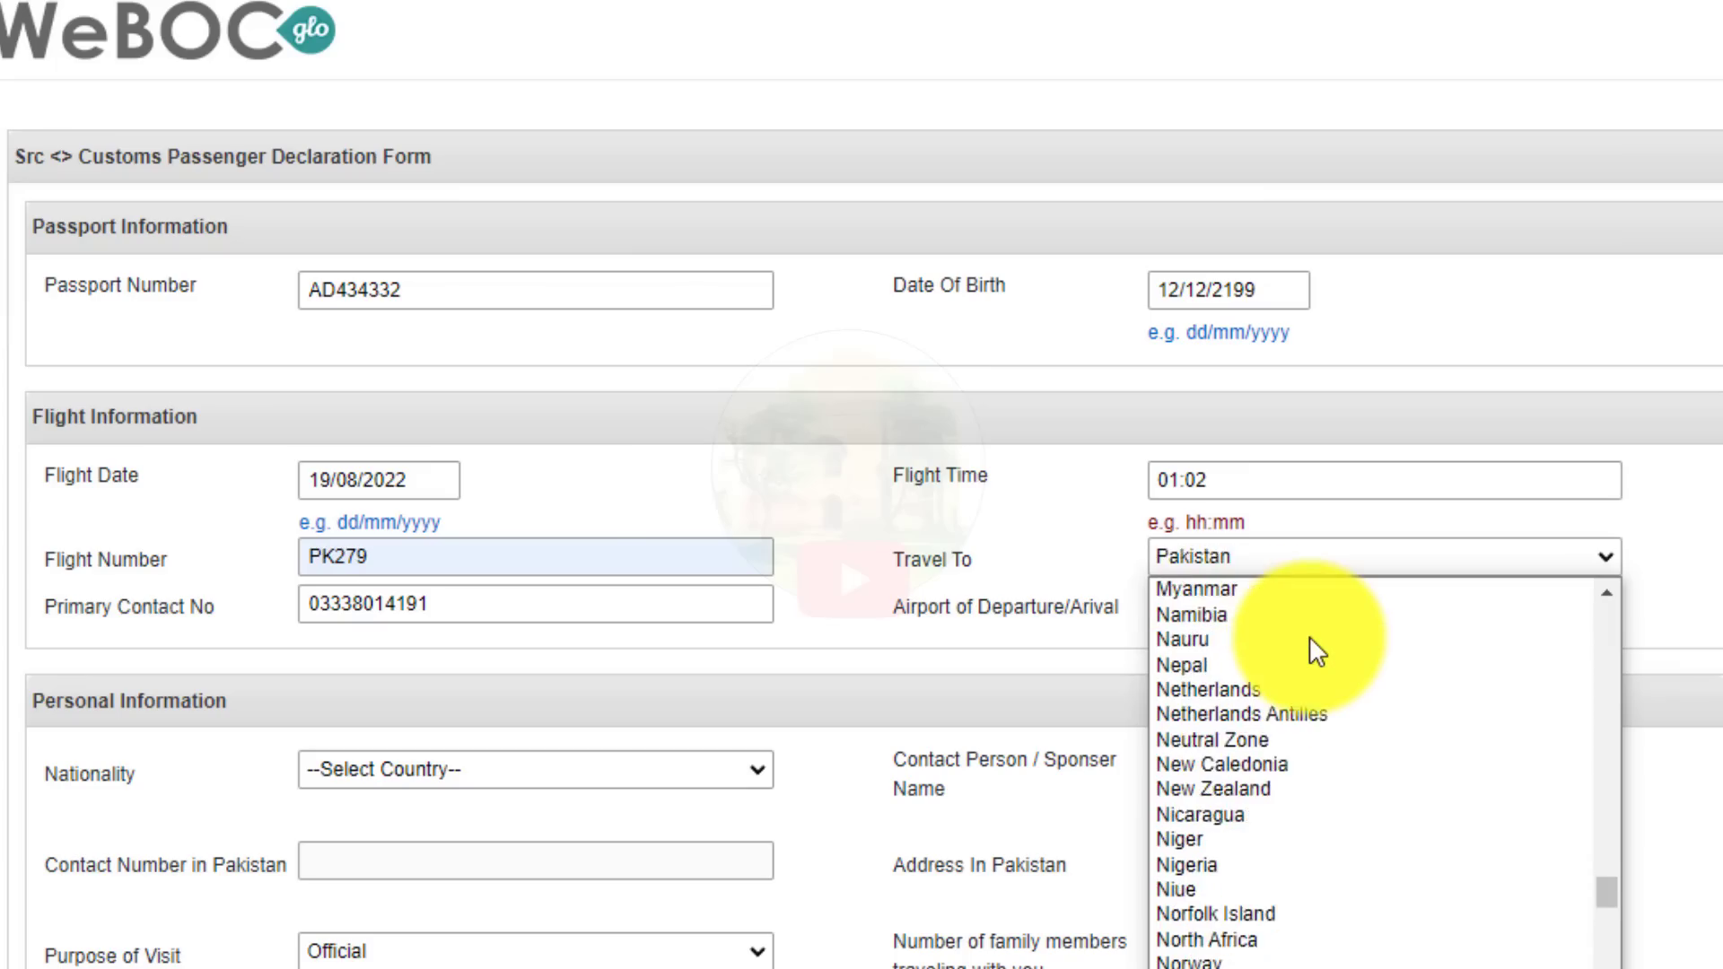
pyautogui.press('Up')
pyautogui.press('Return')
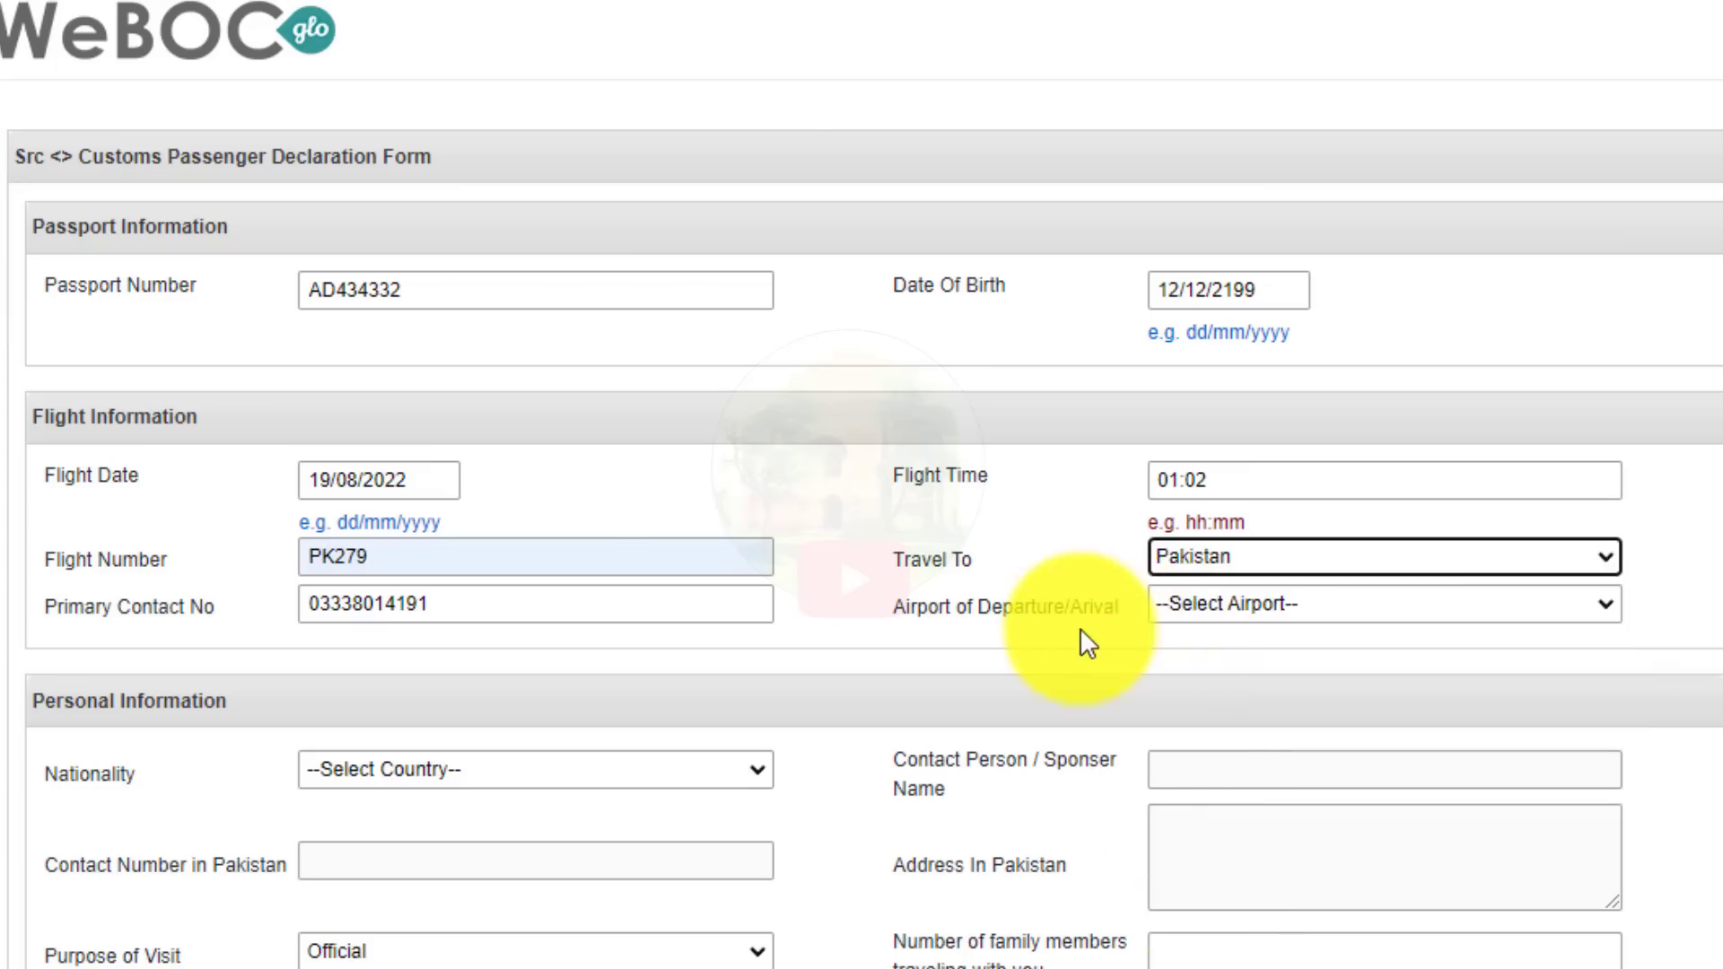
pyautogui.click(1236, 551)
pyautogui.press('Escape')
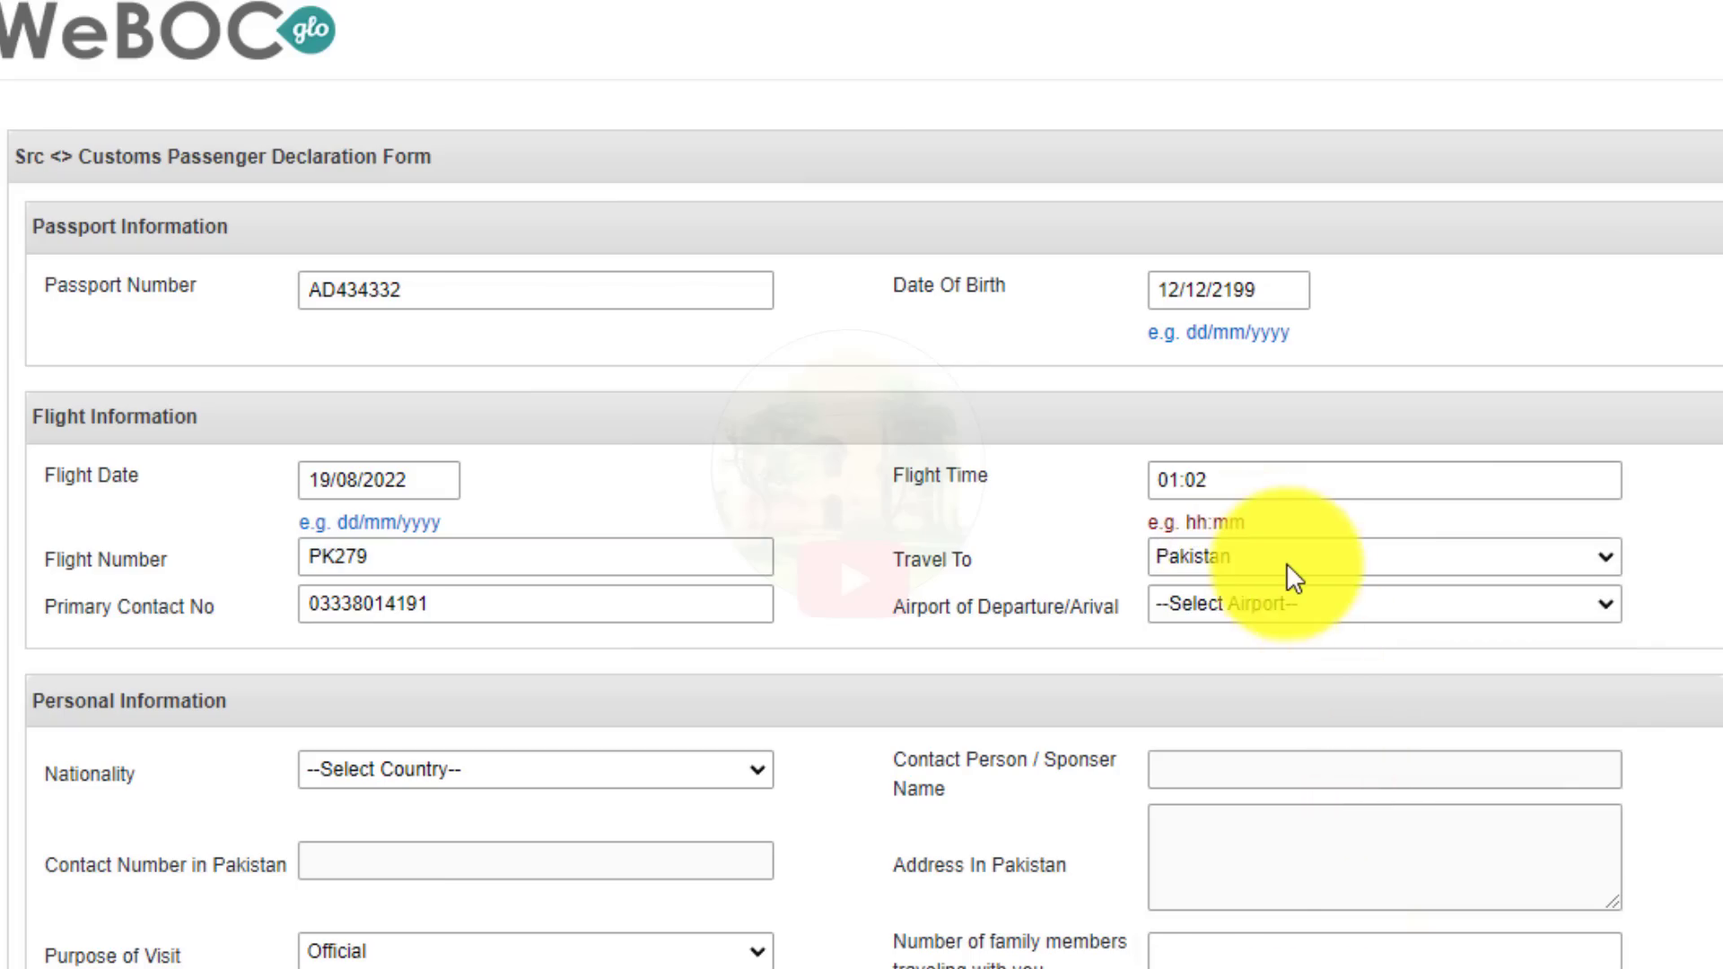
pyautogui.click(1285, 562)
pyautogui.press('q')
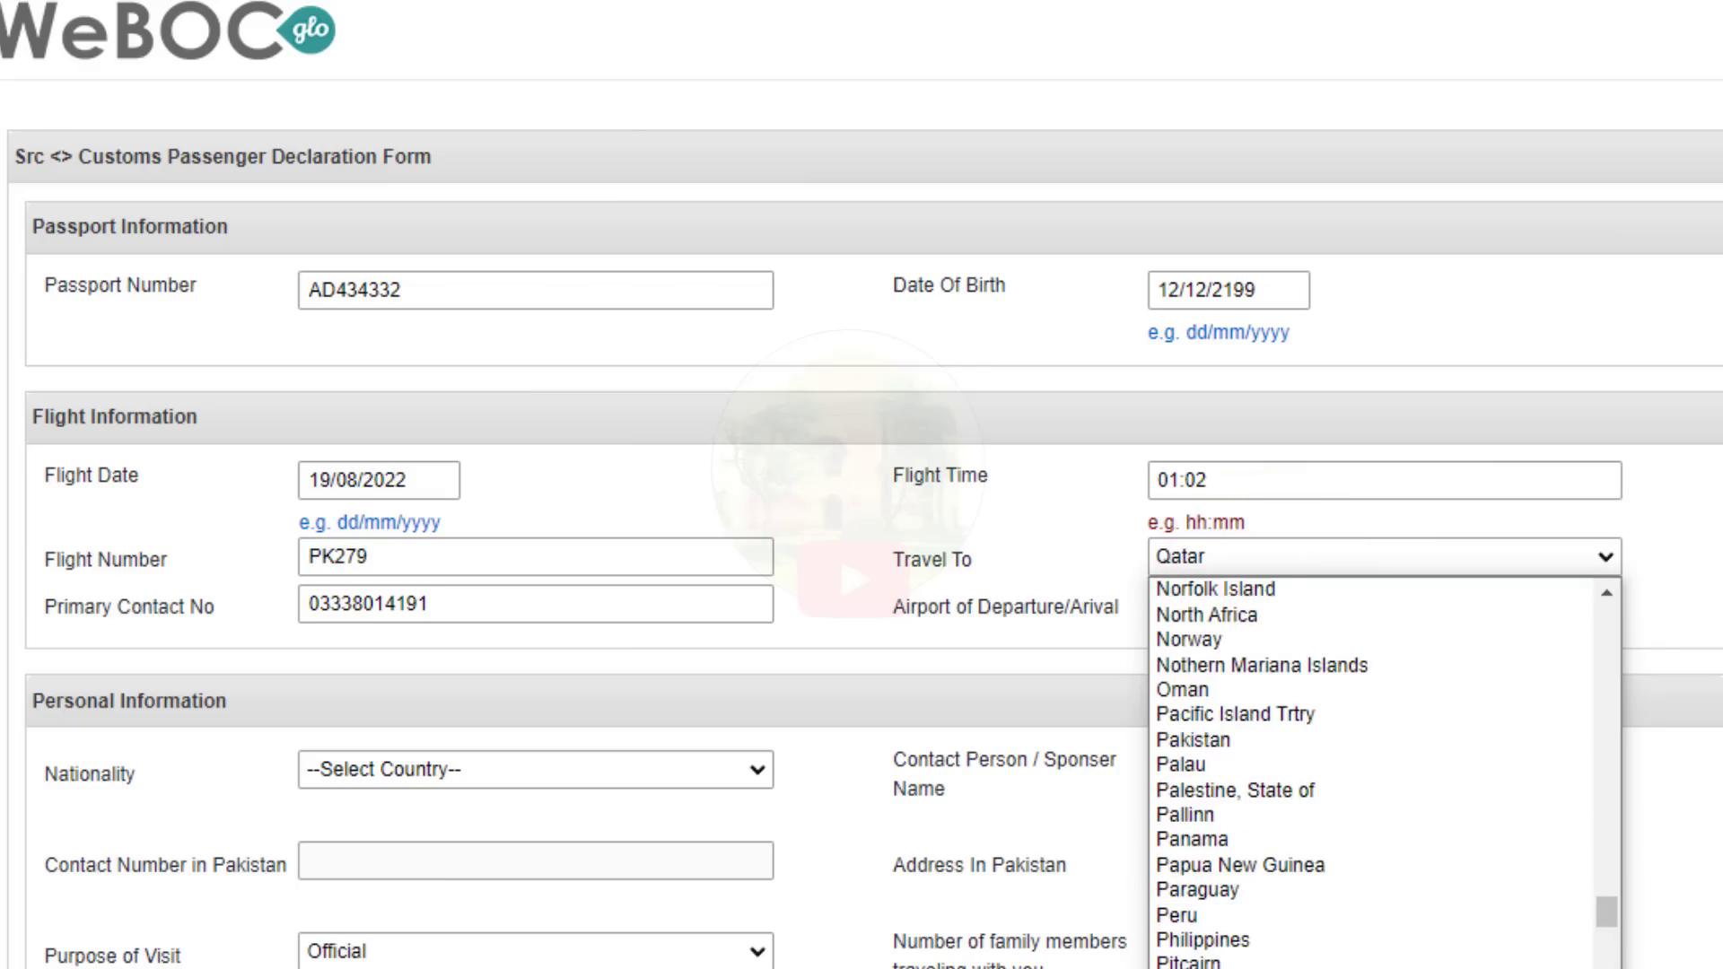
pyautogui.press('Return')
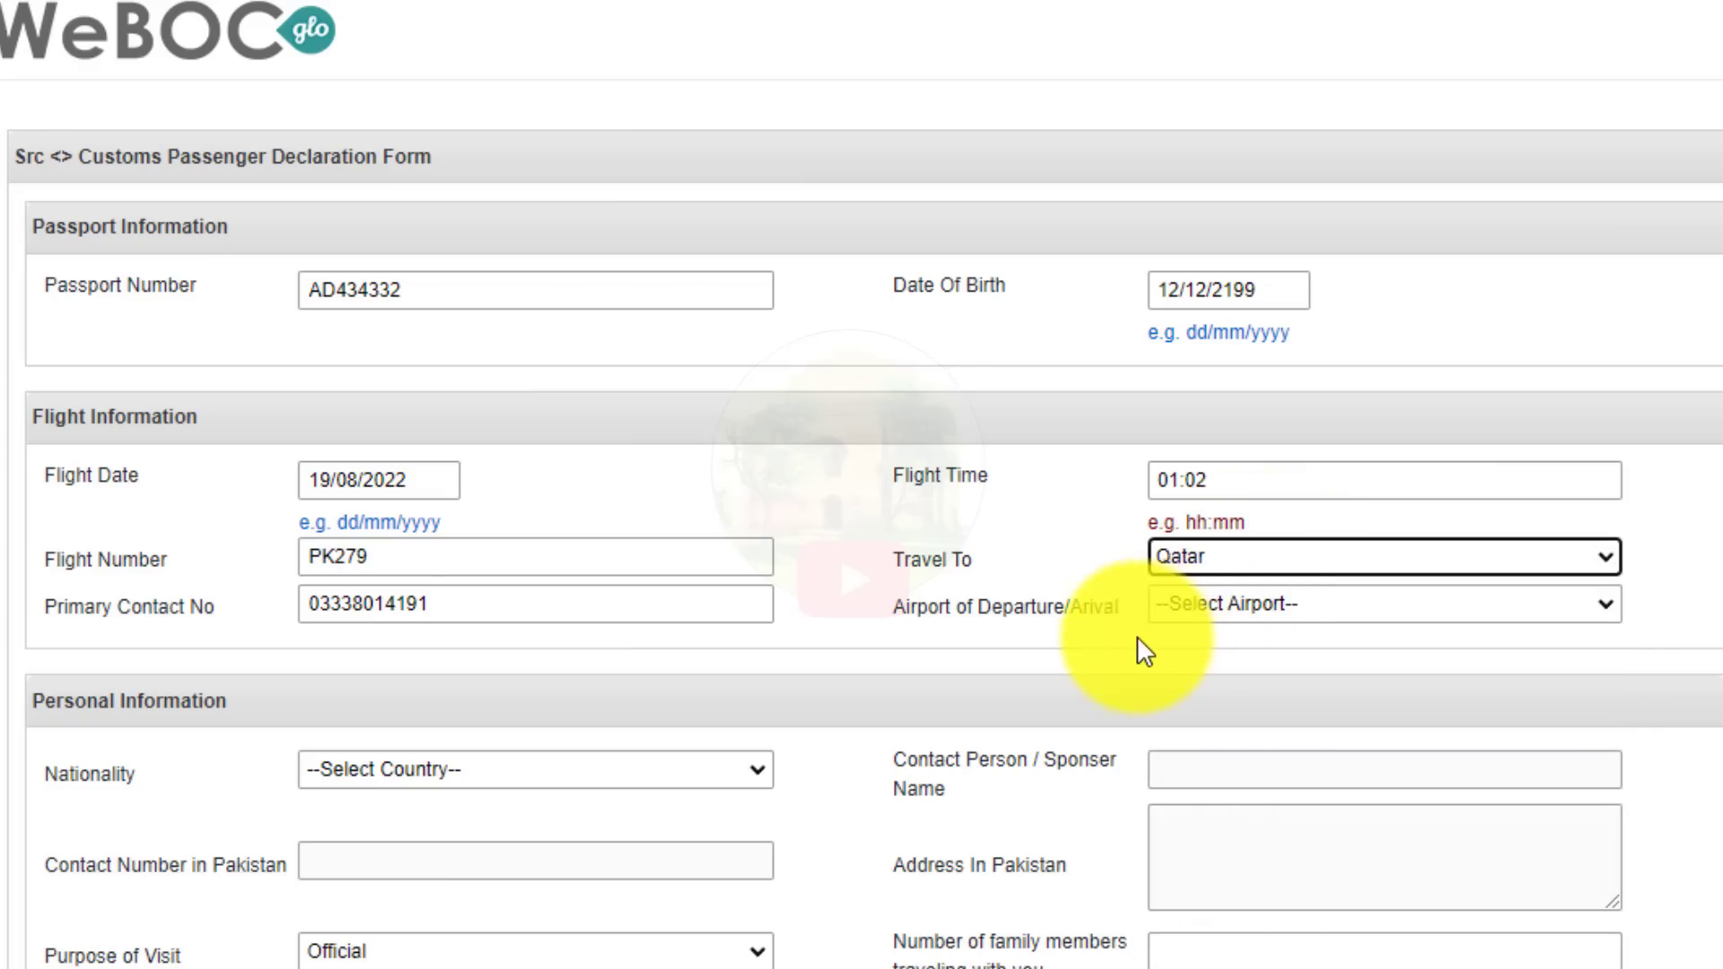
# Search 'lah' and set the departure/arrival airport to Lahore, Pakistan Lahore.
pyautogui.click(1222, 617)
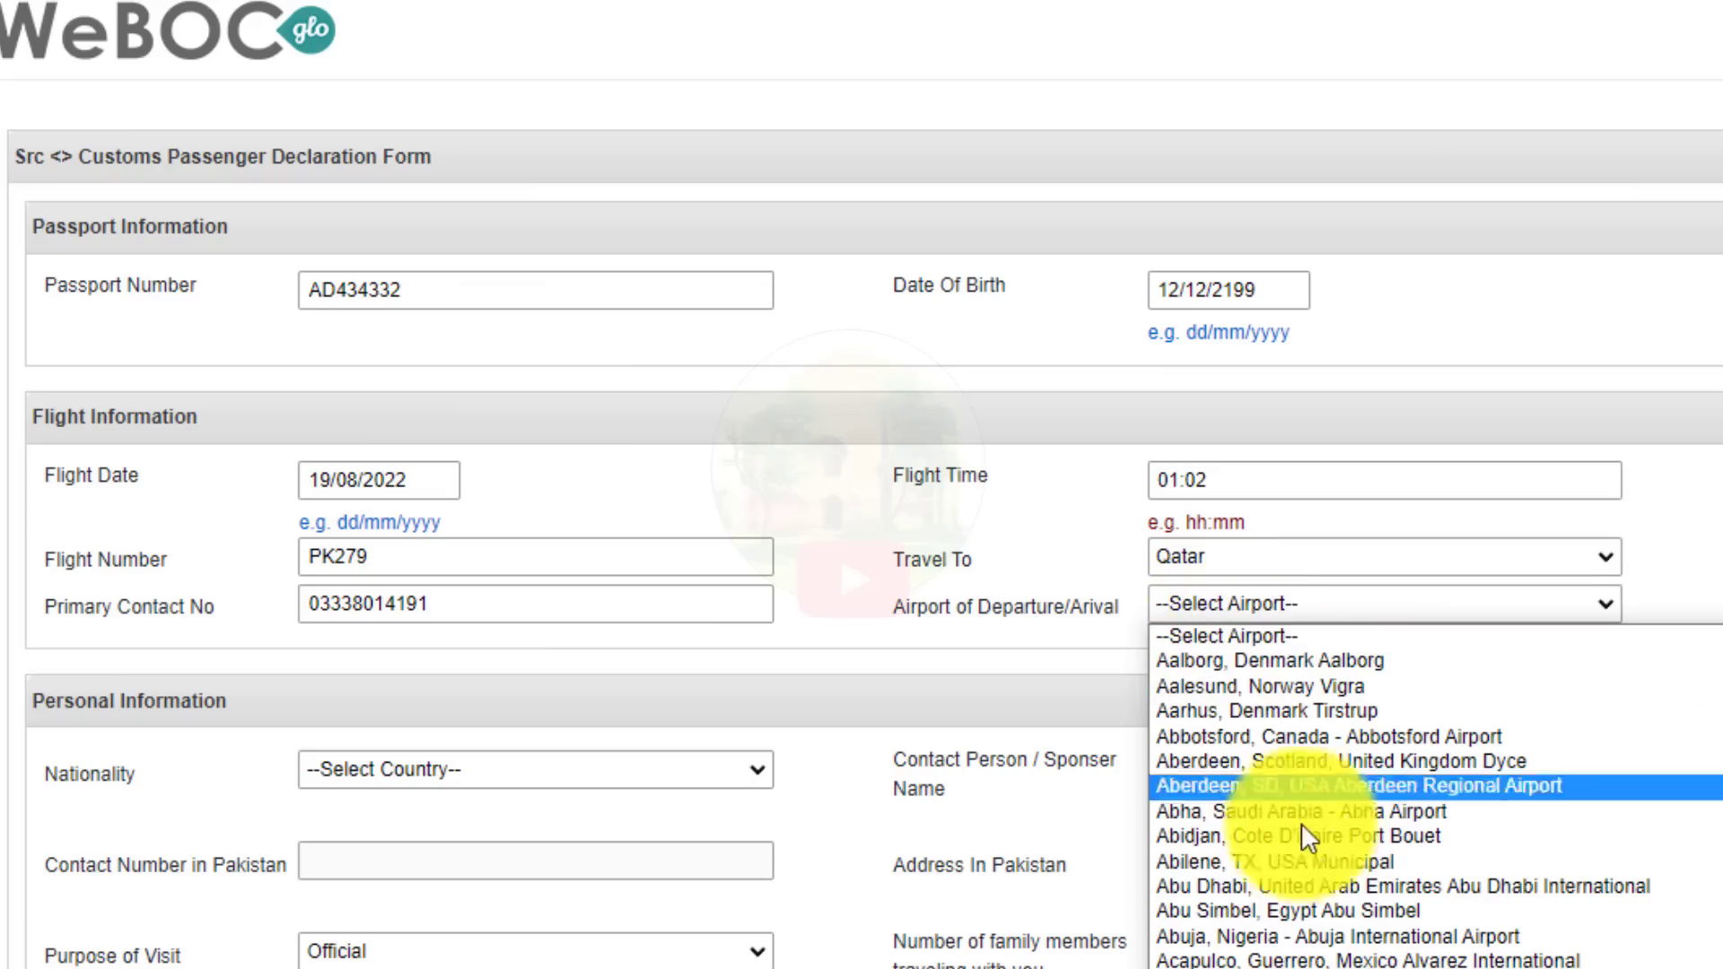
pyautogui.write('lah')
pyautogui.press('Escape')
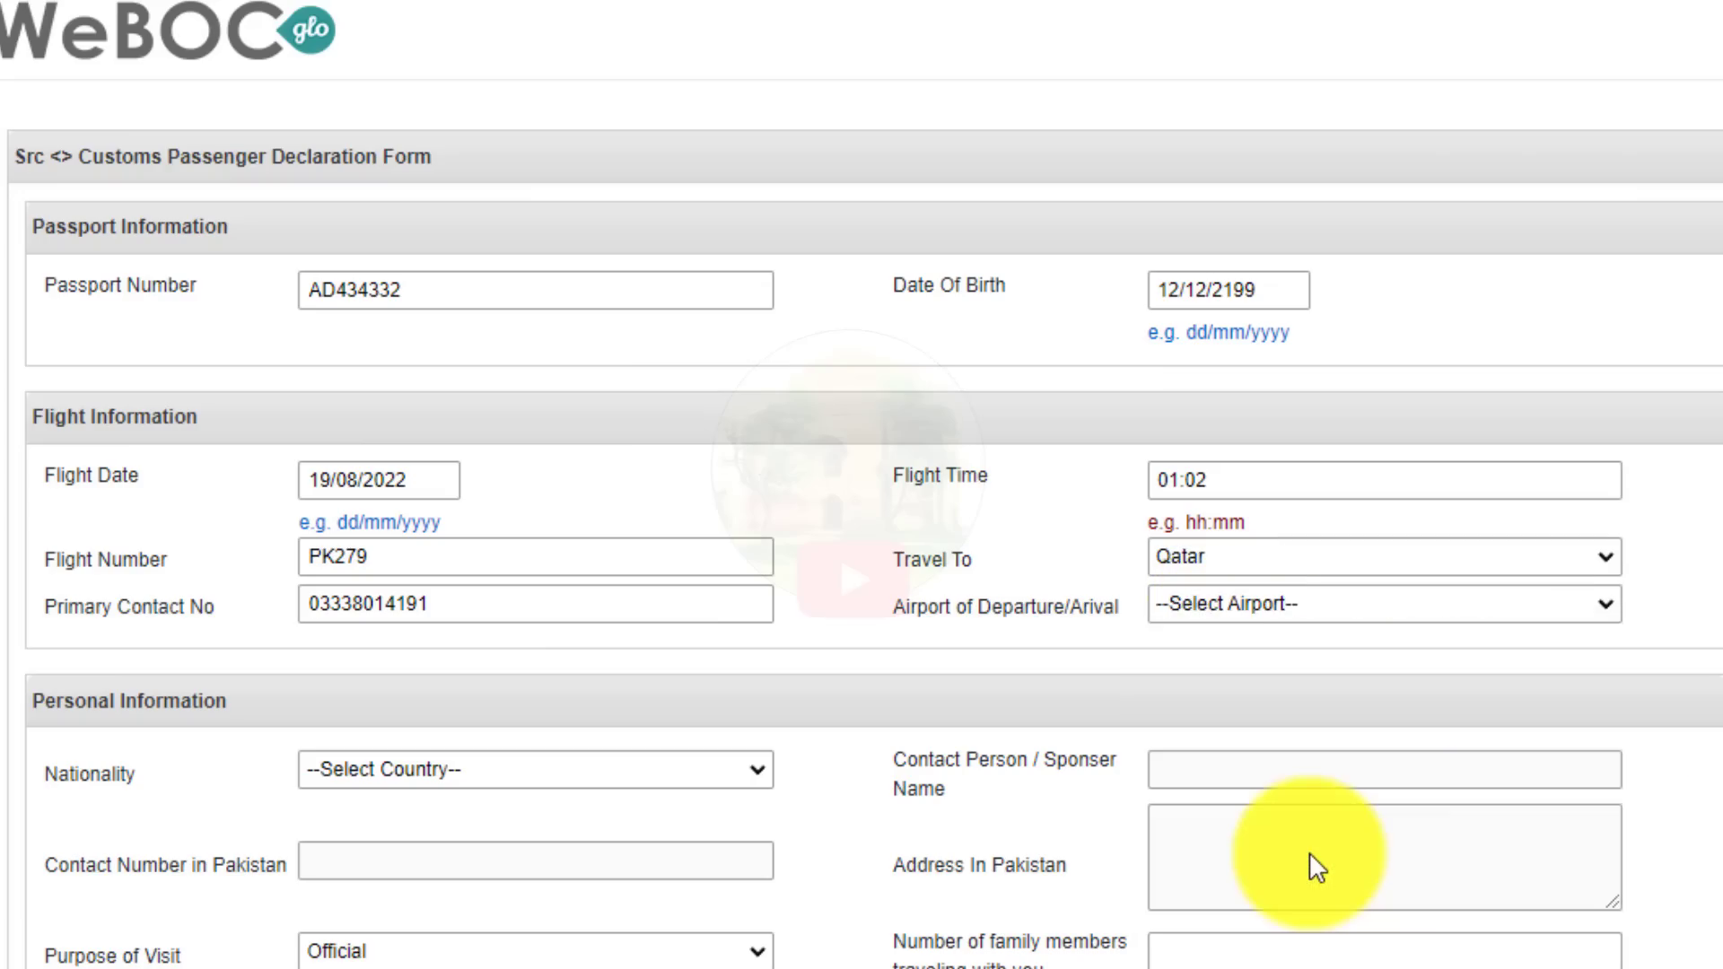
pyautogui.click(1345, 597)
pyautogui.write('lah')
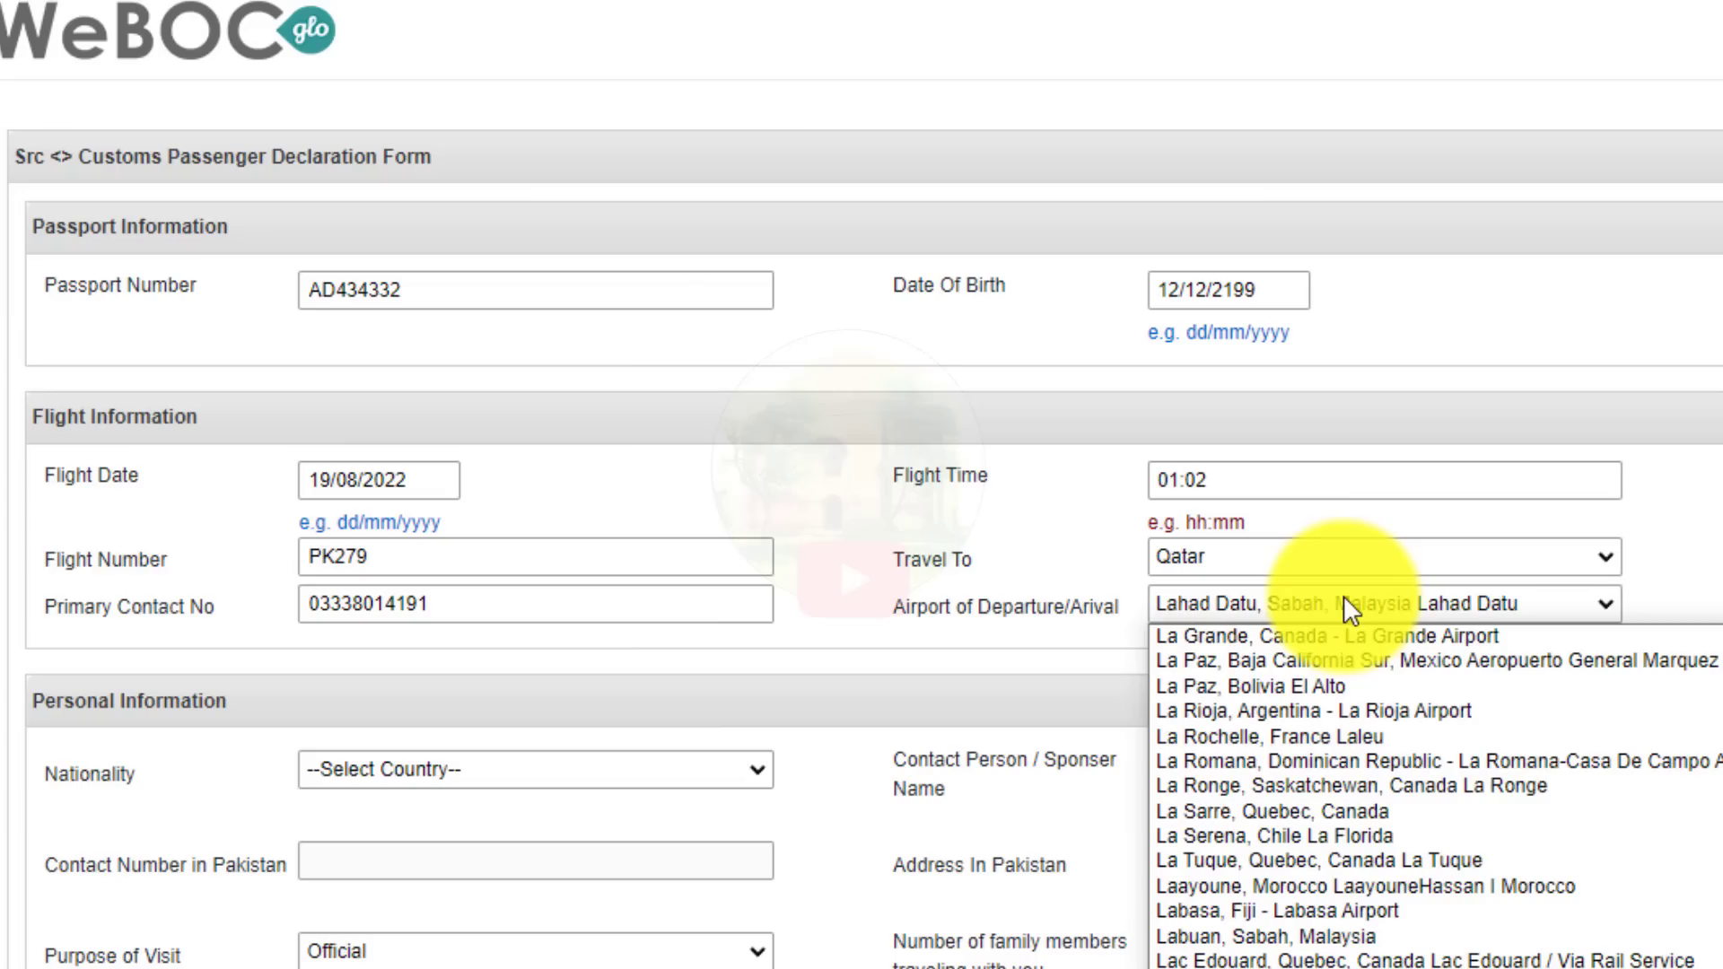
pyautogui.press('Down')
pyautogui.press('Down')
pyautogui.press('Up')
pyautogui.press('Return')
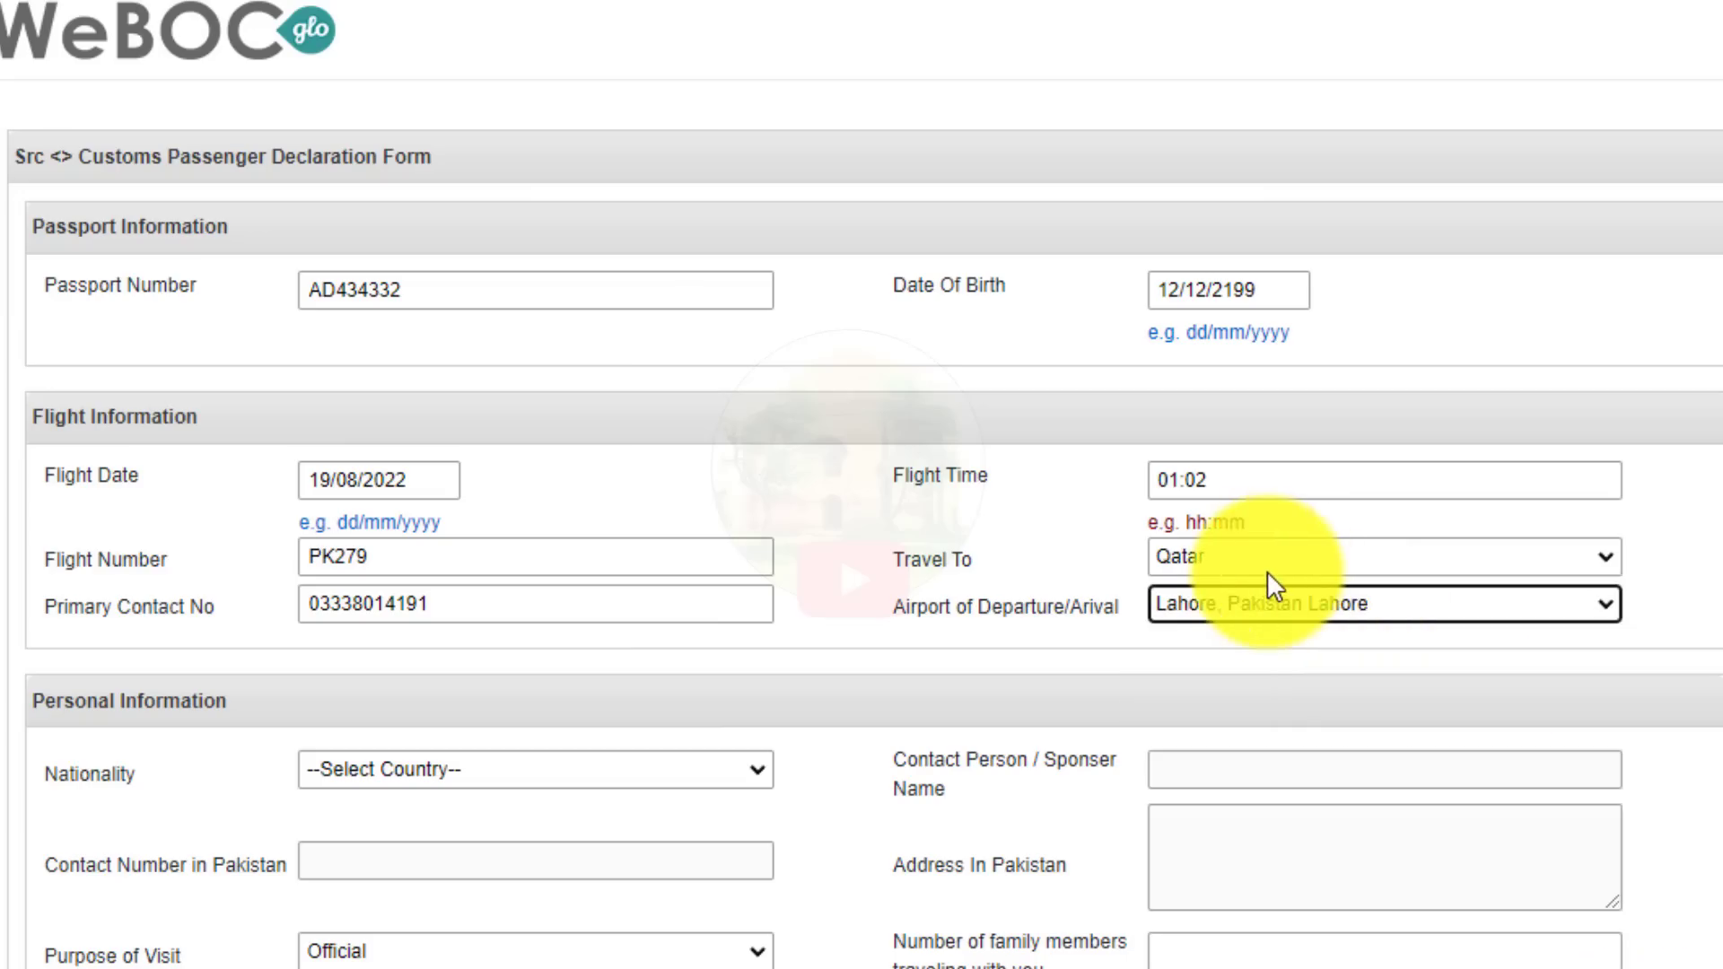
pyautogui.click(1050, 639)
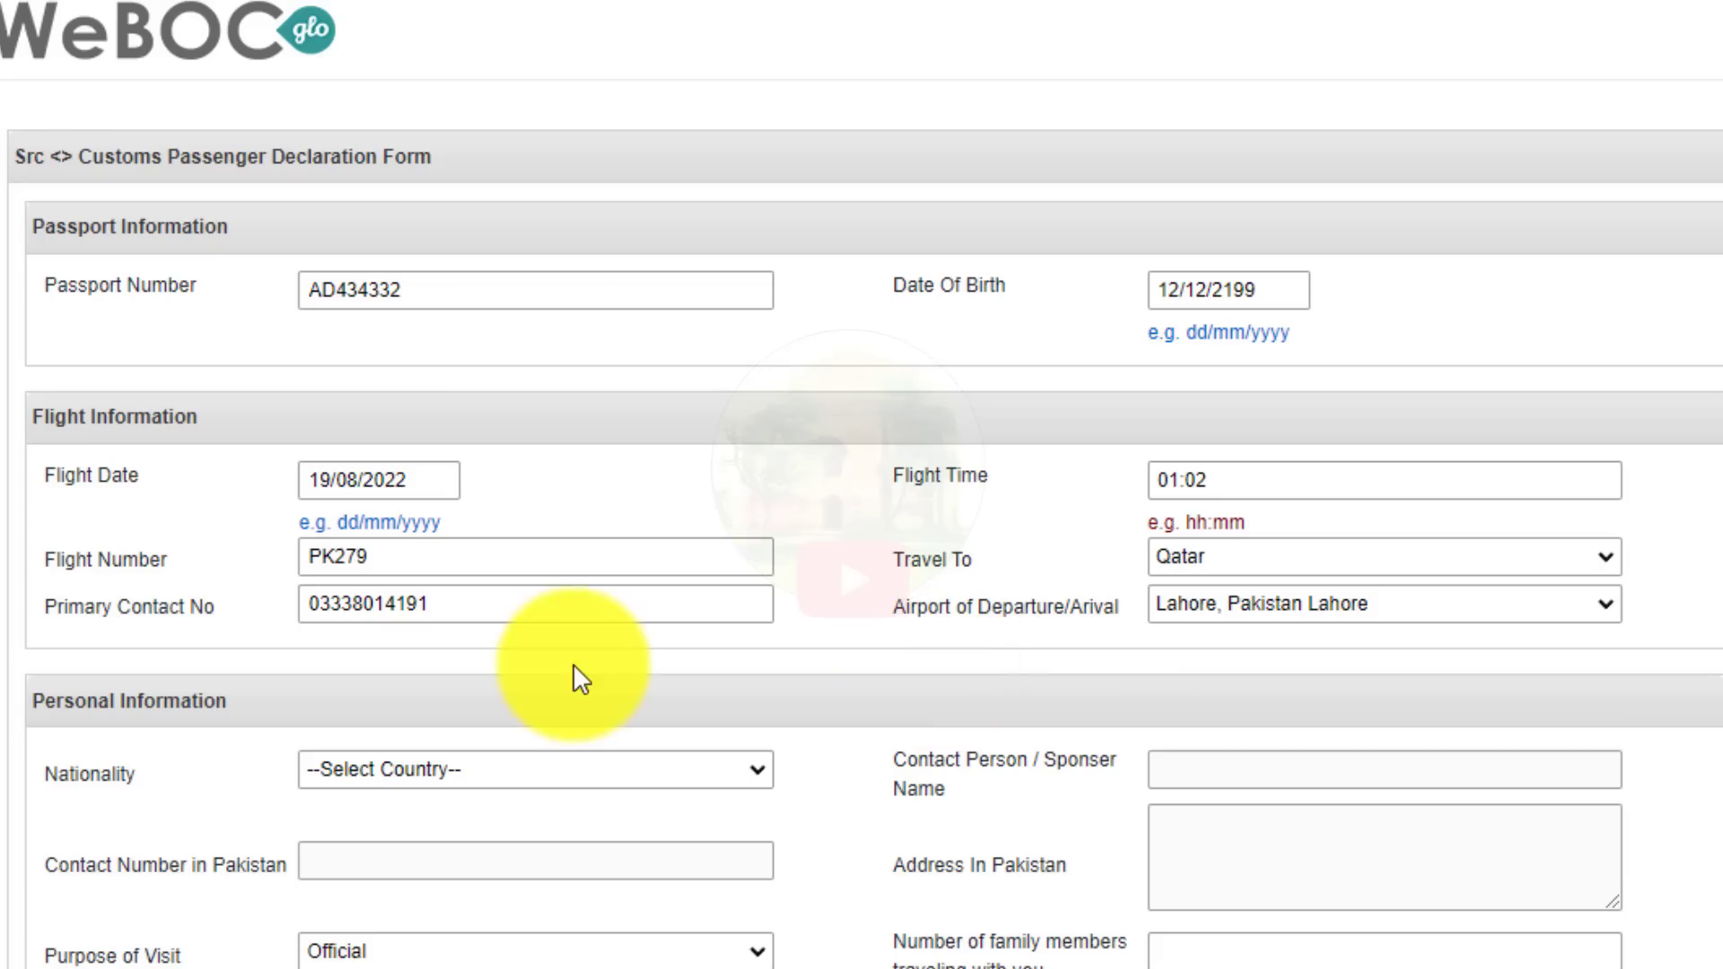
# Choose Pakistan in the Nationality dropdown using the arrow keys.
pyautogui.click(429, 768)
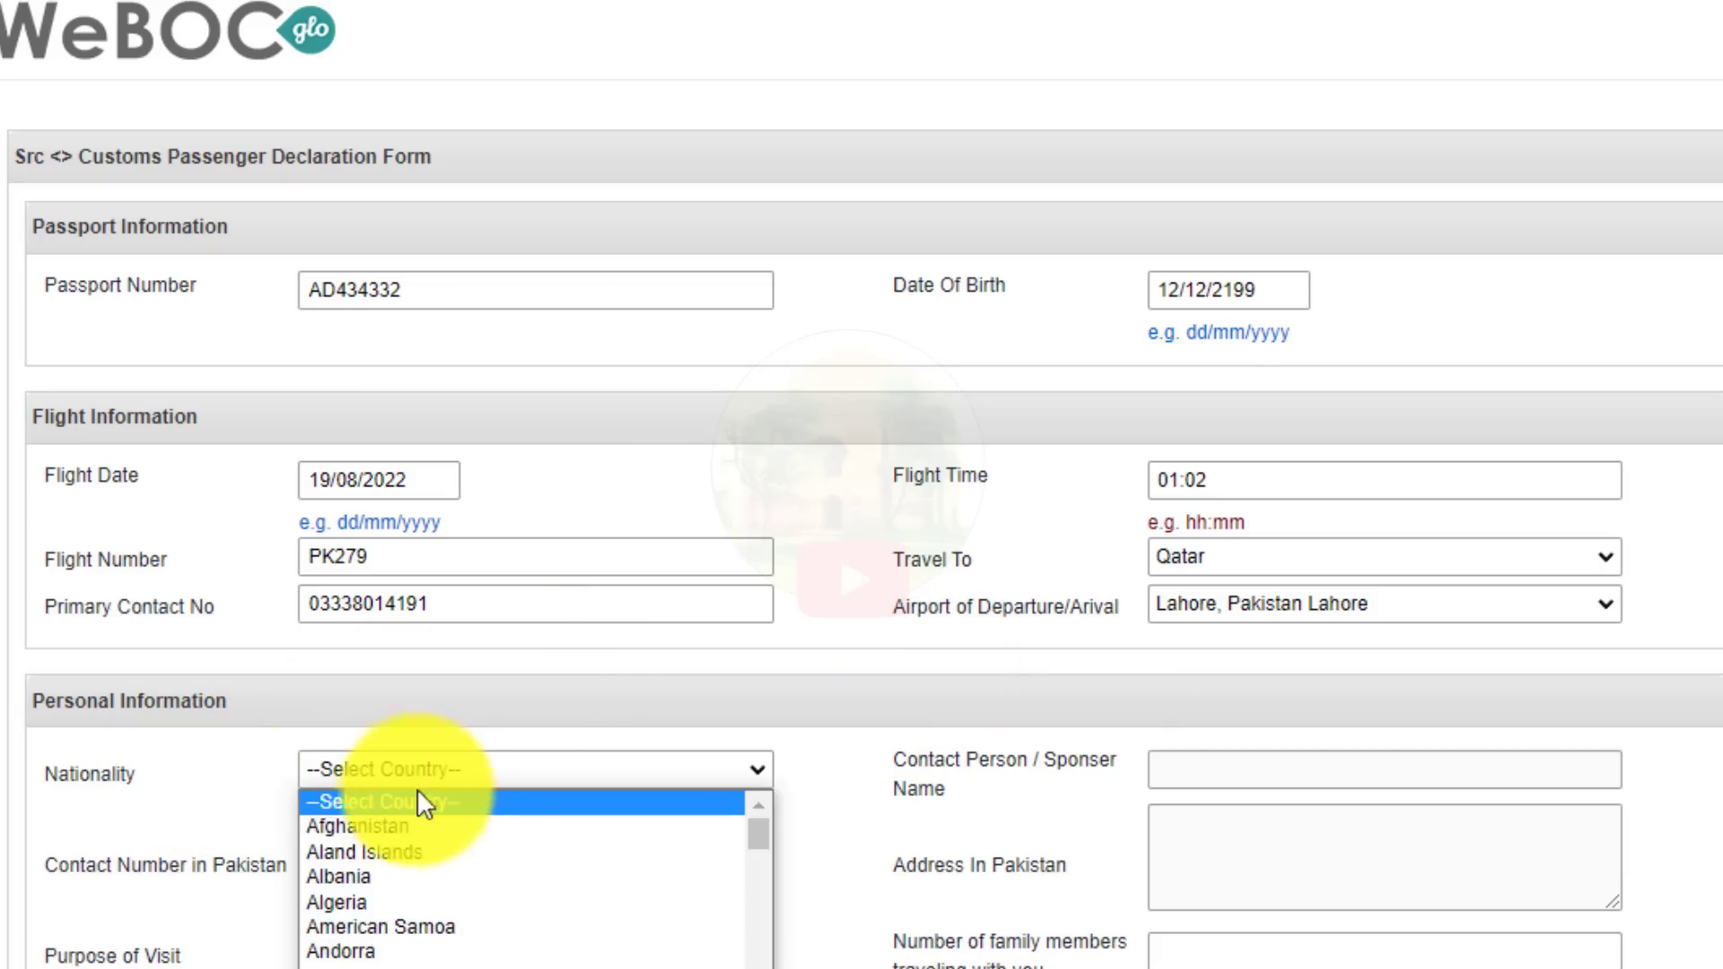
pyautogui.scroll(-20, 402, 828)
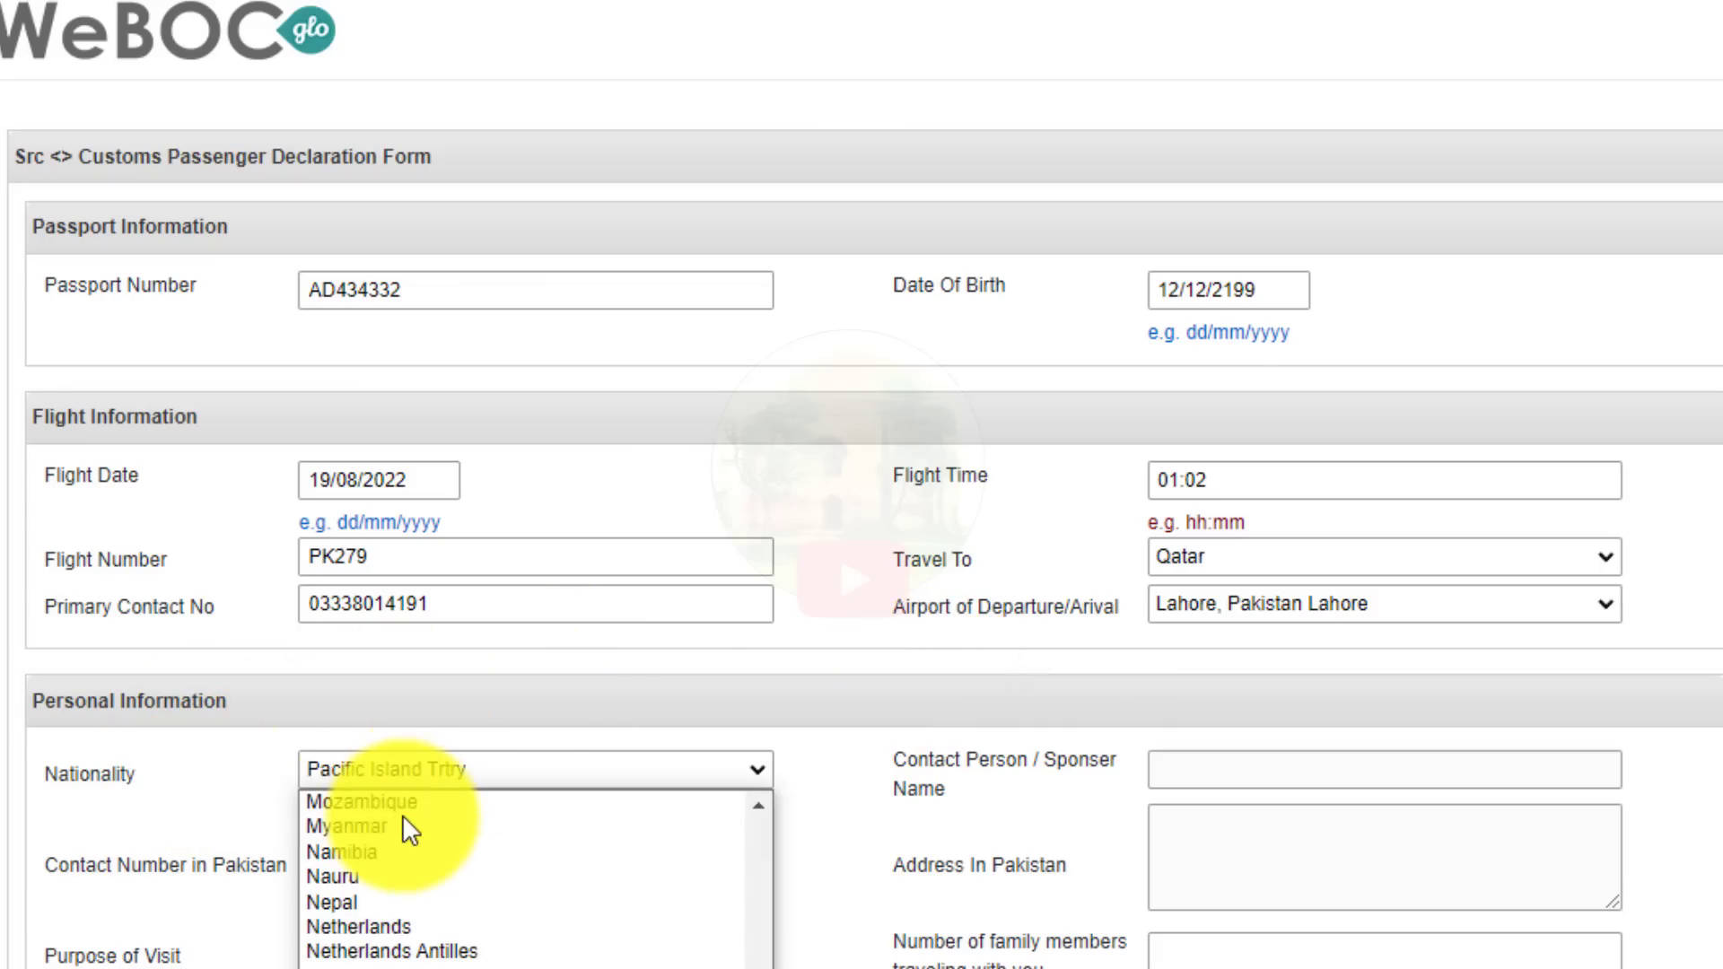
pyautogui.press('Down')
pyautogui.press('Down')
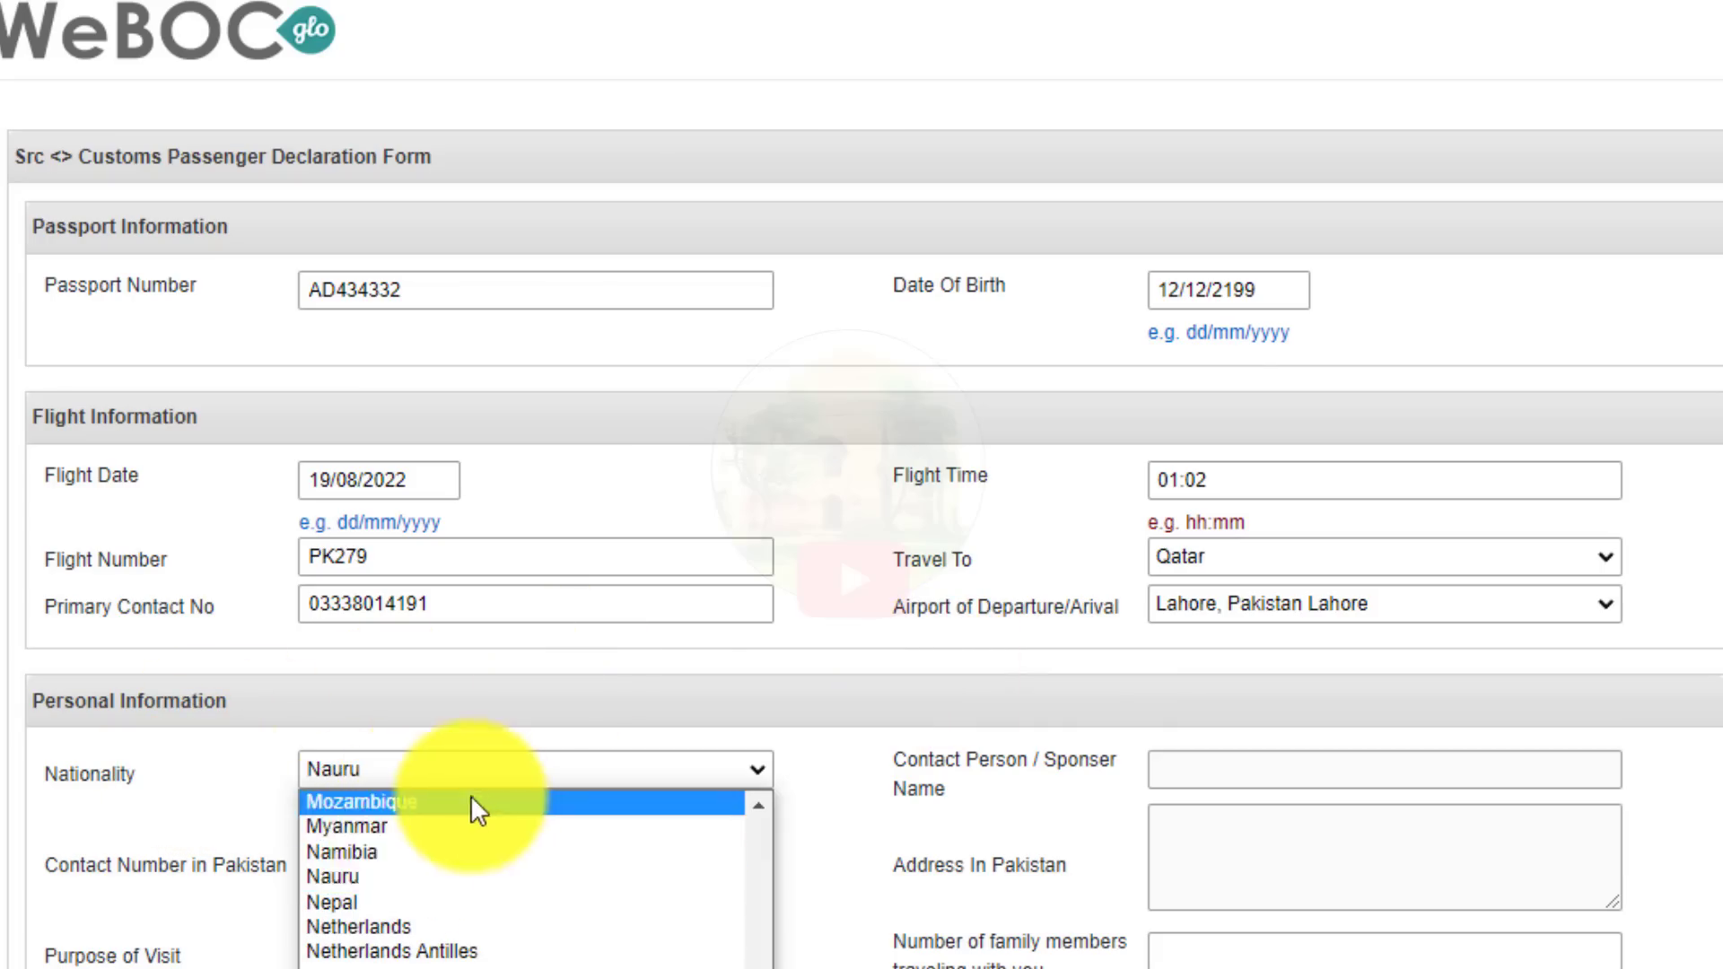
pyautogui.press('Down')
pyautogui.press('Down')
pyautogui.press('Down')
pyautogui.press('Down')
pyautogui.press('Down')
pyautogui.press('Down')
pyautogui.press('Down')
pyautogui.press('Down')
pyautogui.press('Down')
pyautogui.press('Down')
pyautogui.press('Down')
pyautogui.press('Down')
pyautogui.press('Down')
pyautogui.press('Down')
pyautogui.press('Down')
pyautogui.press('Down')
pyautogui.press('Down')
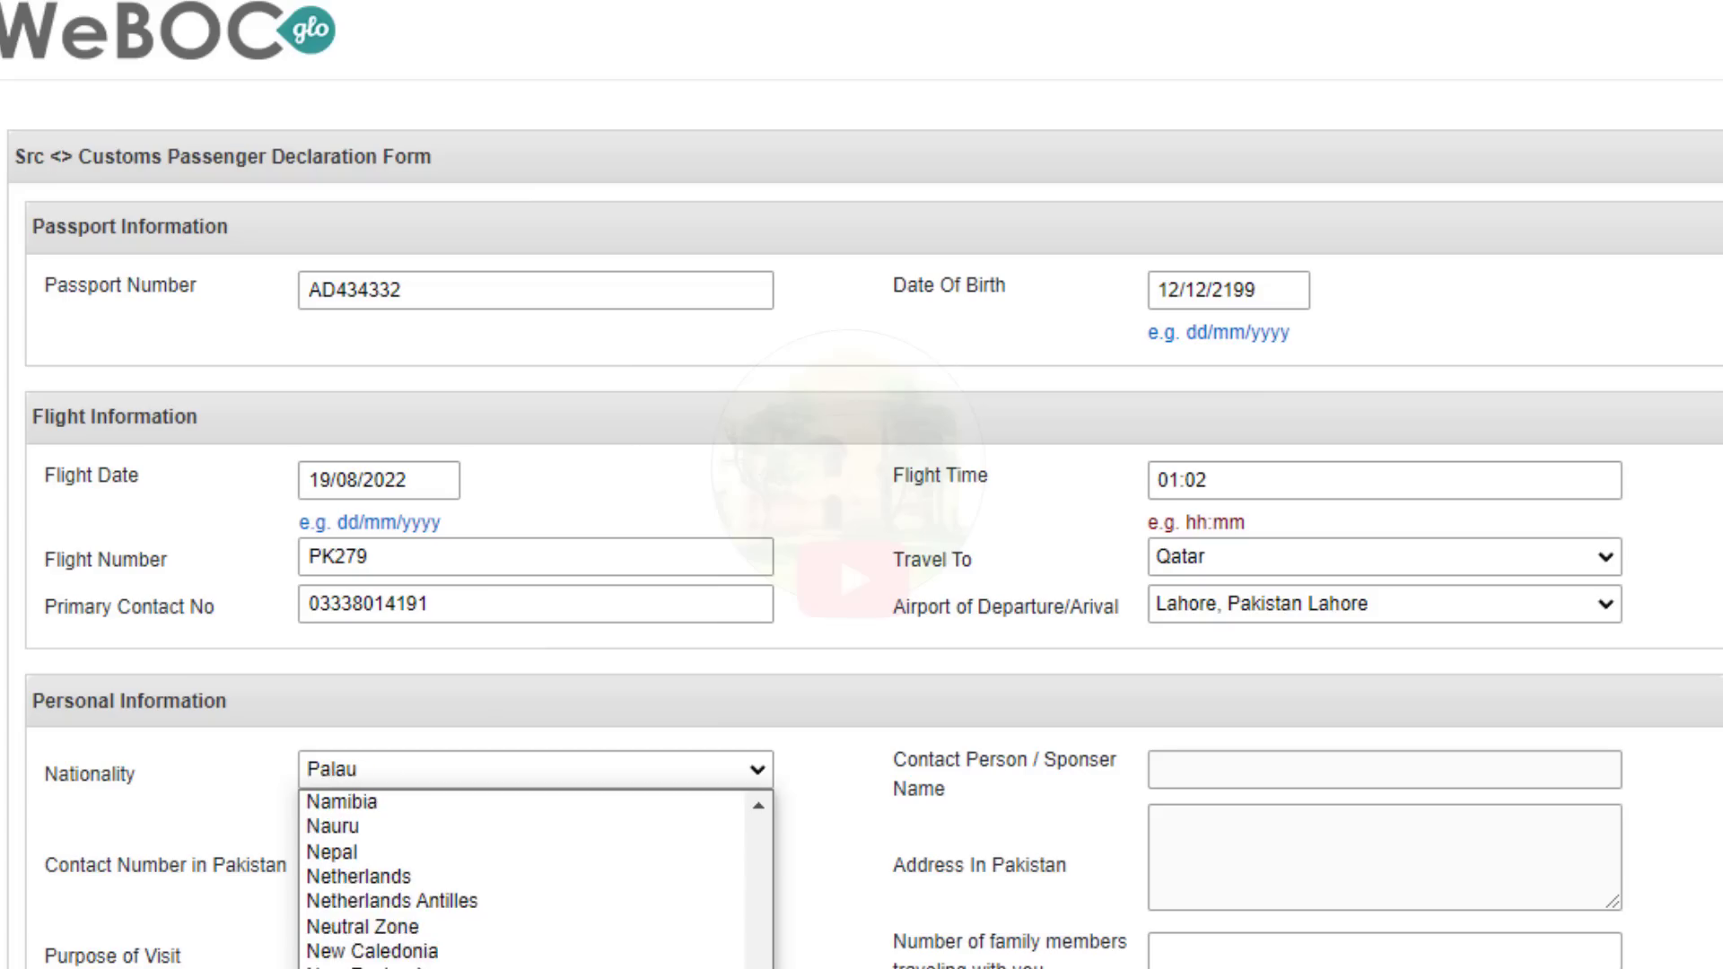
pyautogui.press('Up')
pyautogui.press('Up')
pyautogui.press('Return')
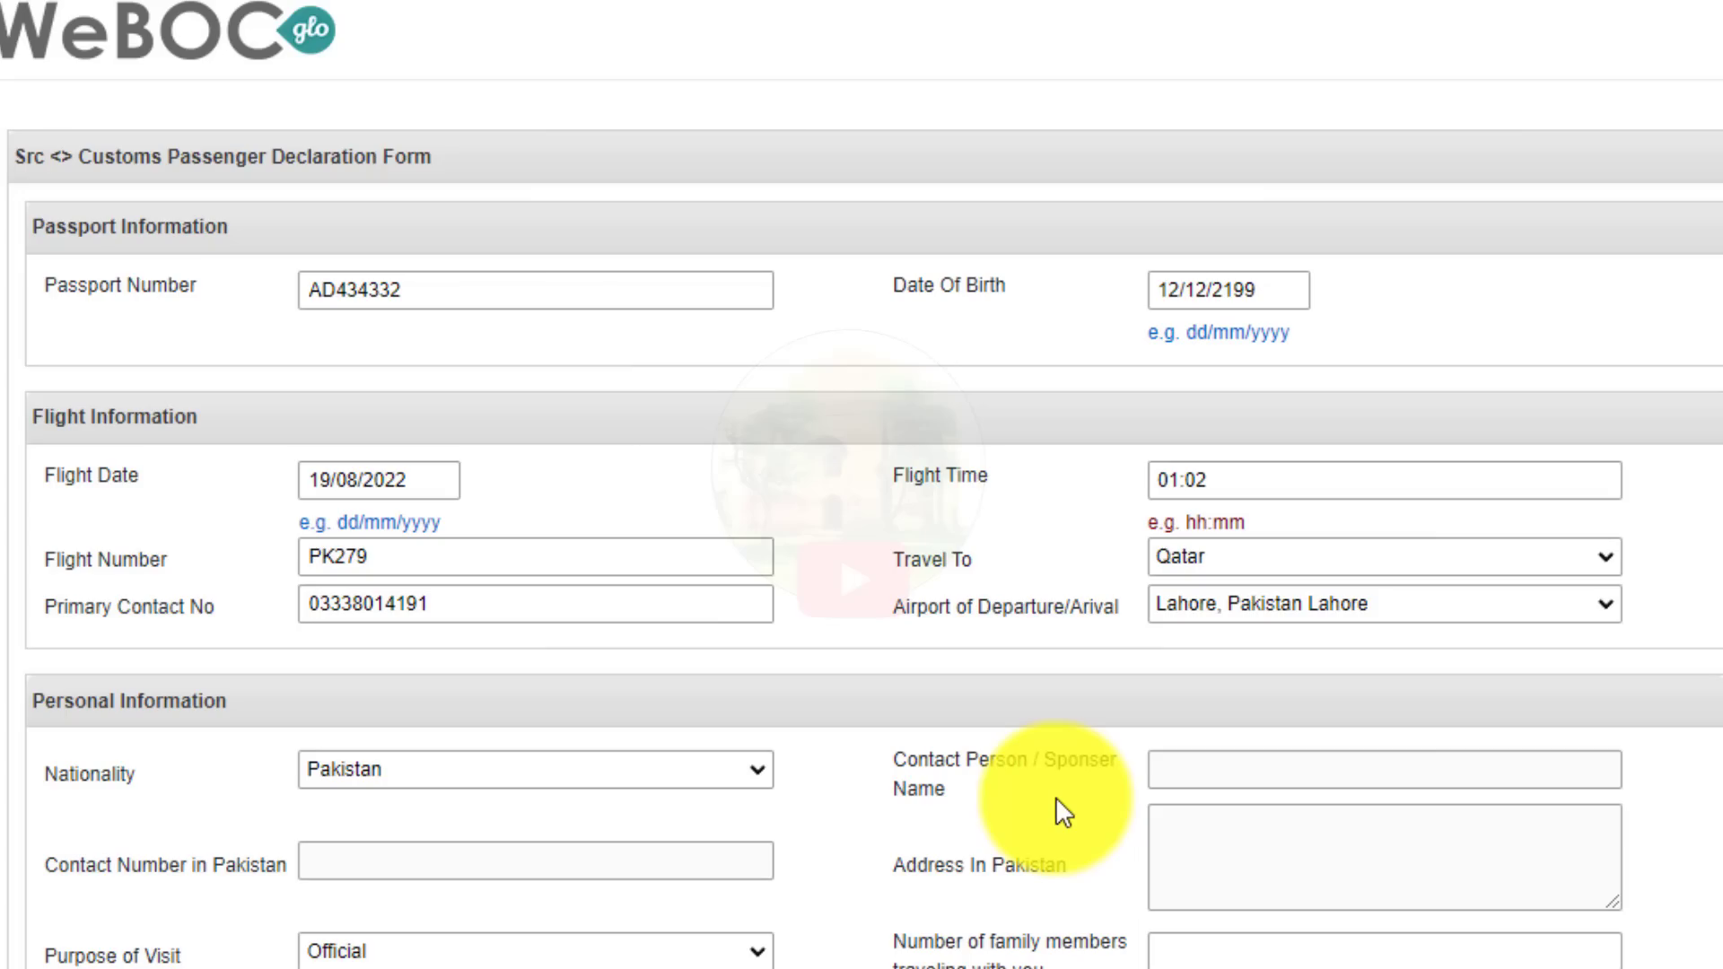
pyautogui.click(387, 772)
pyautogui.click(228, 837)
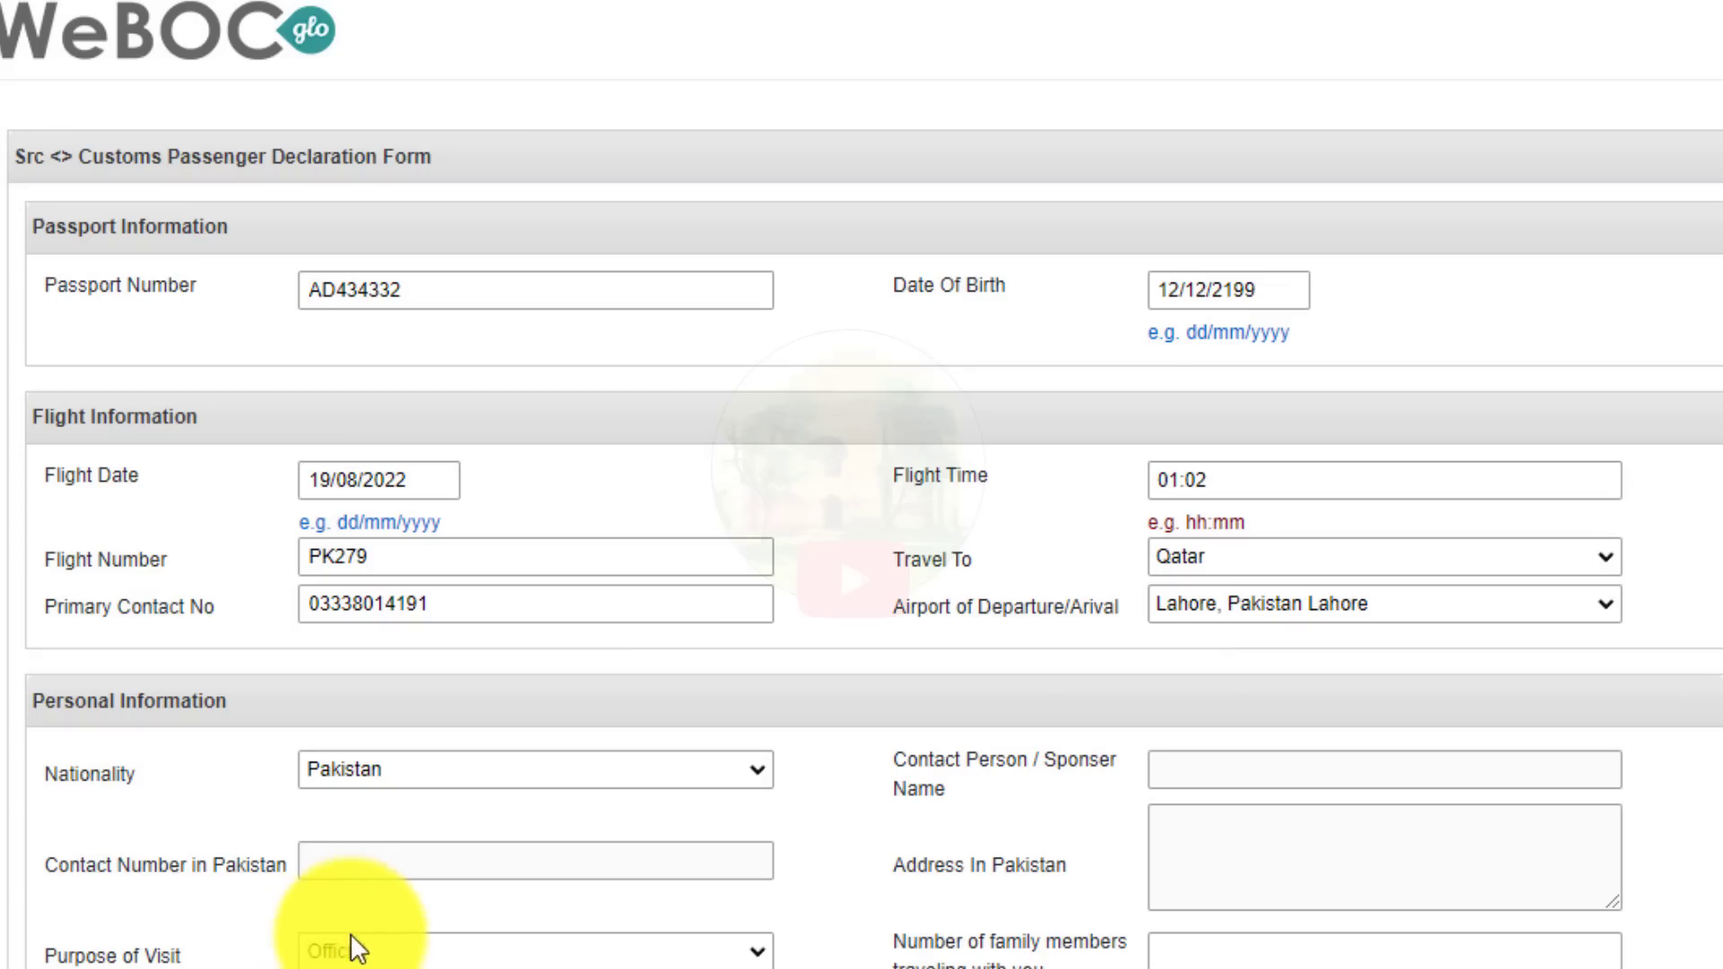
pyautogui.moveTo(96, 865); pyautogui.dragTo(364, 866)
# Set the purpose of visit to Others and describe it as WORK VISA.
pyautogui.click(364, 855)
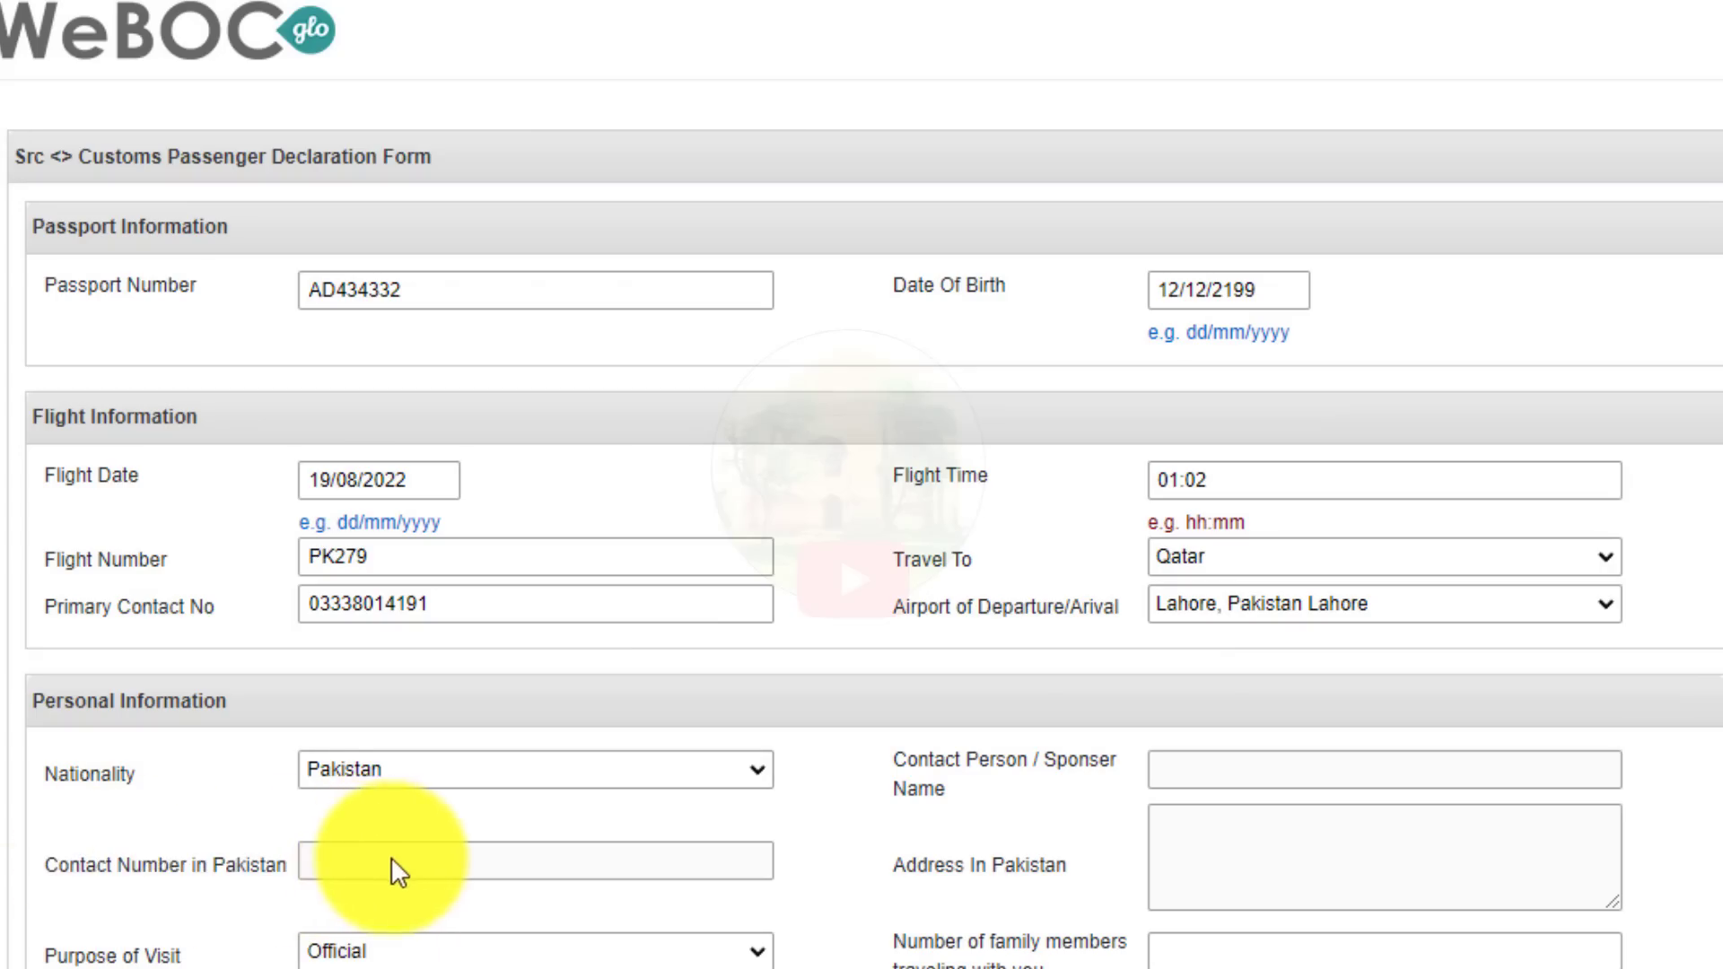
pyautogui.scroll(-5, 454, 500)
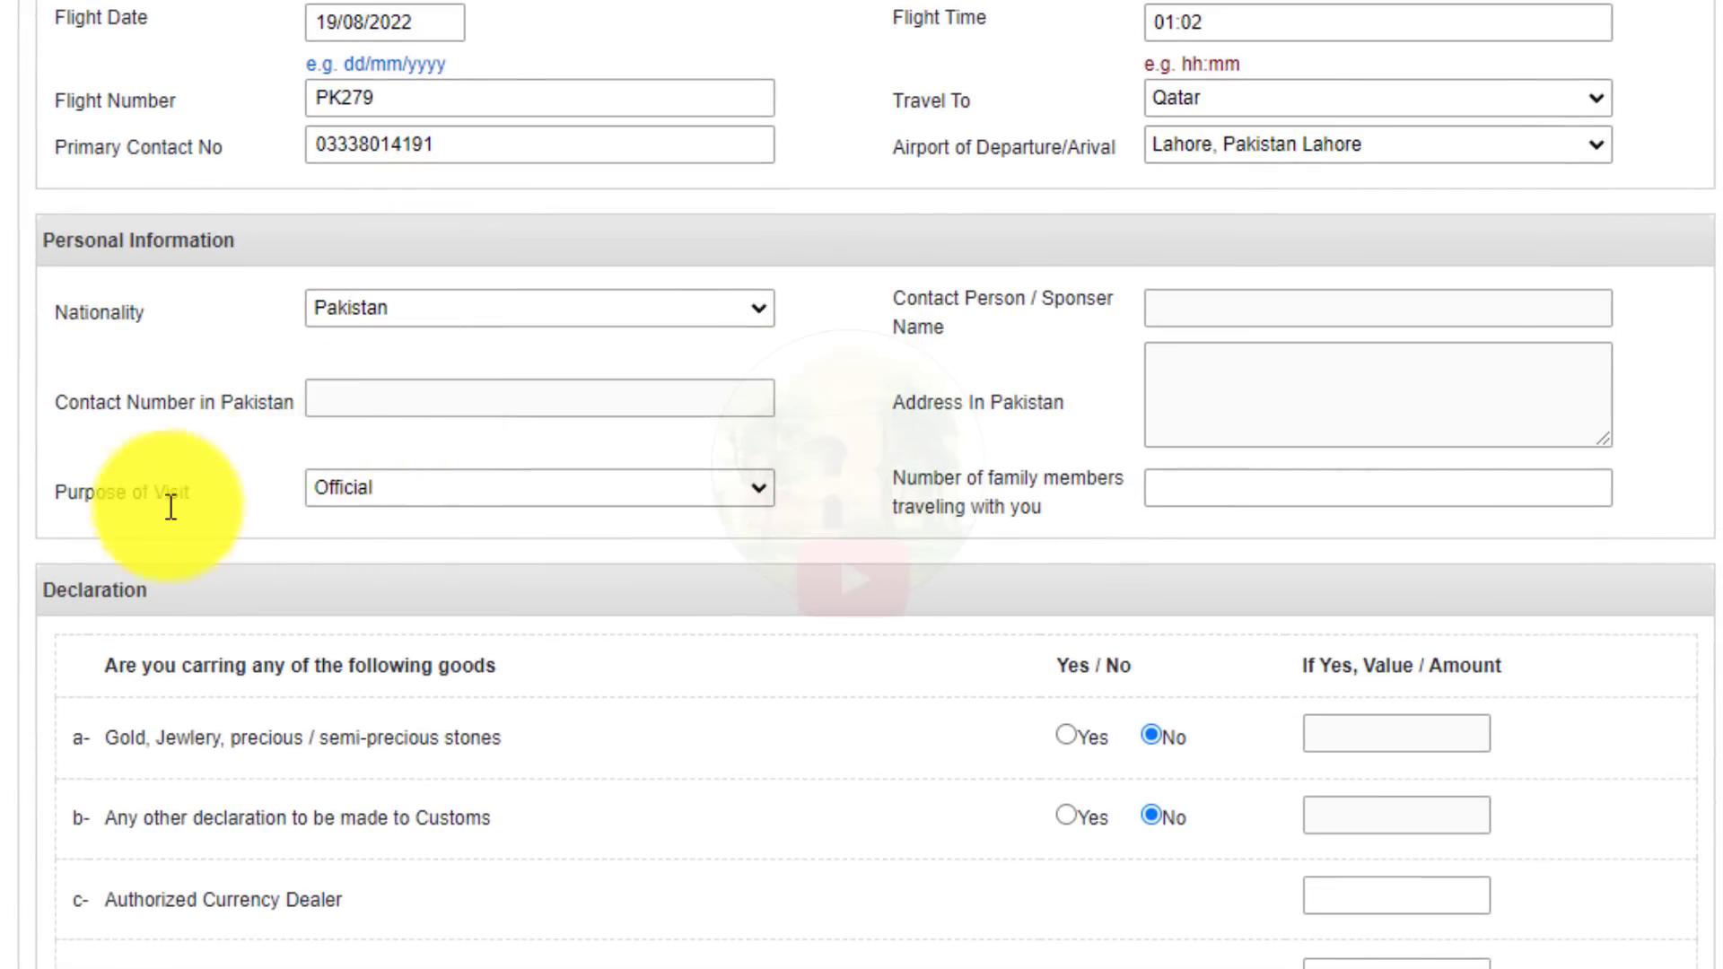
pyautogui.click(385, 492)
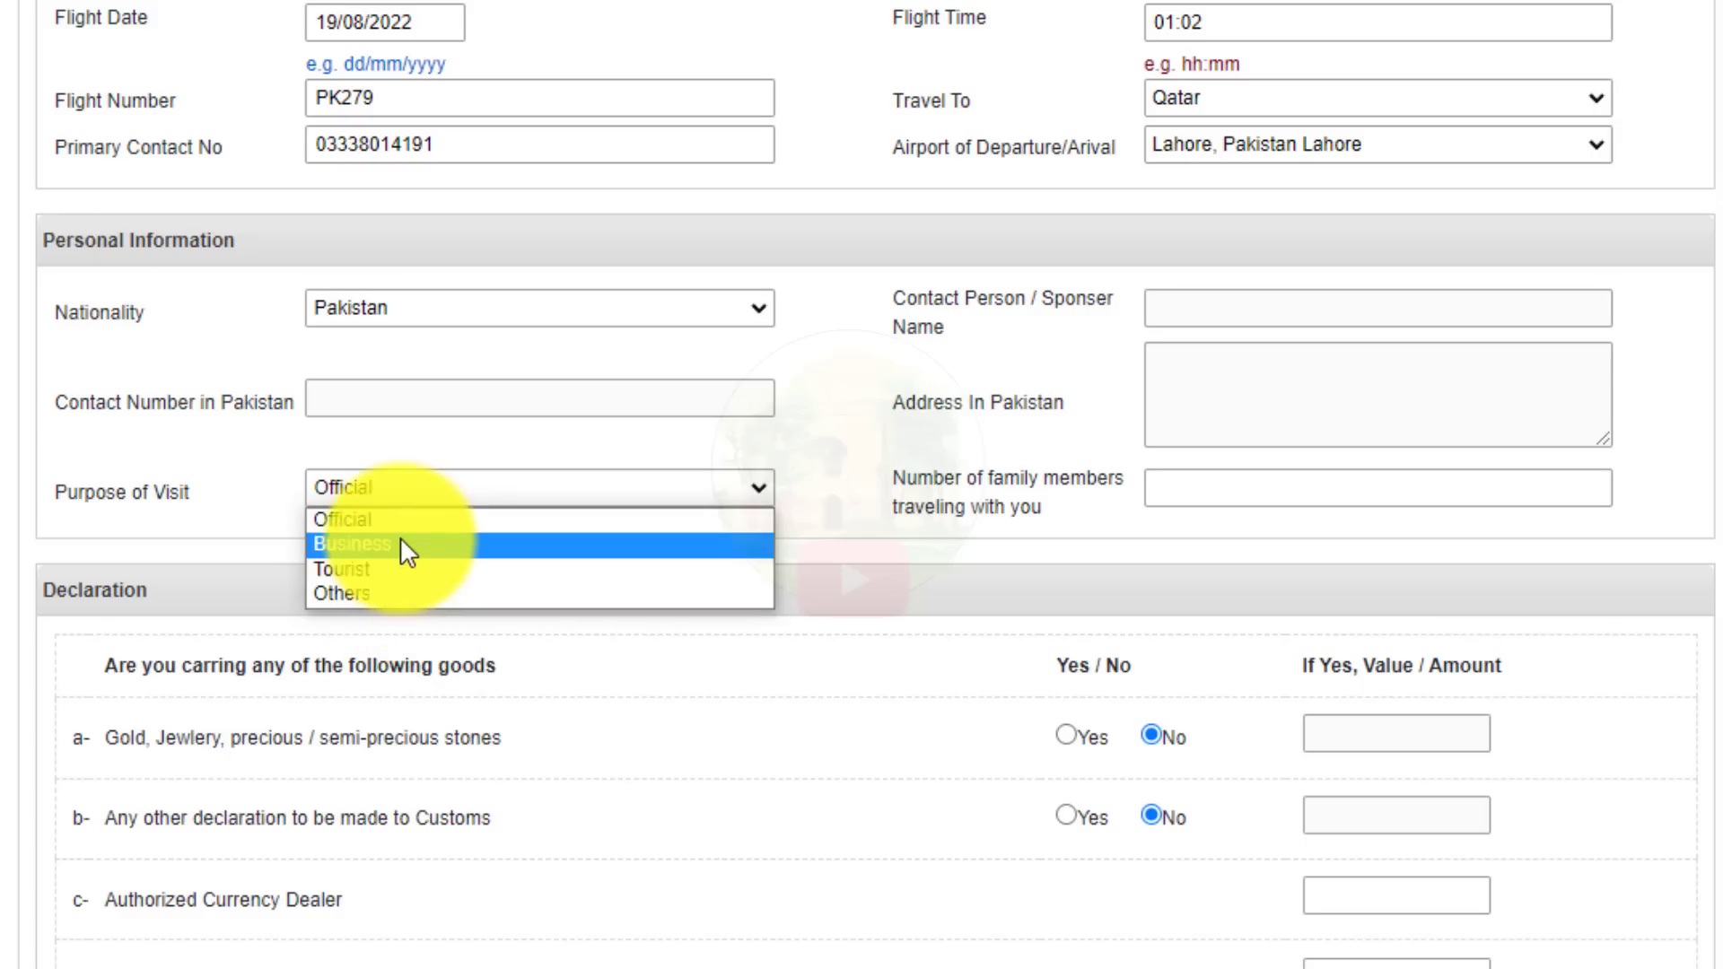
pyautogui.click(370, 596)
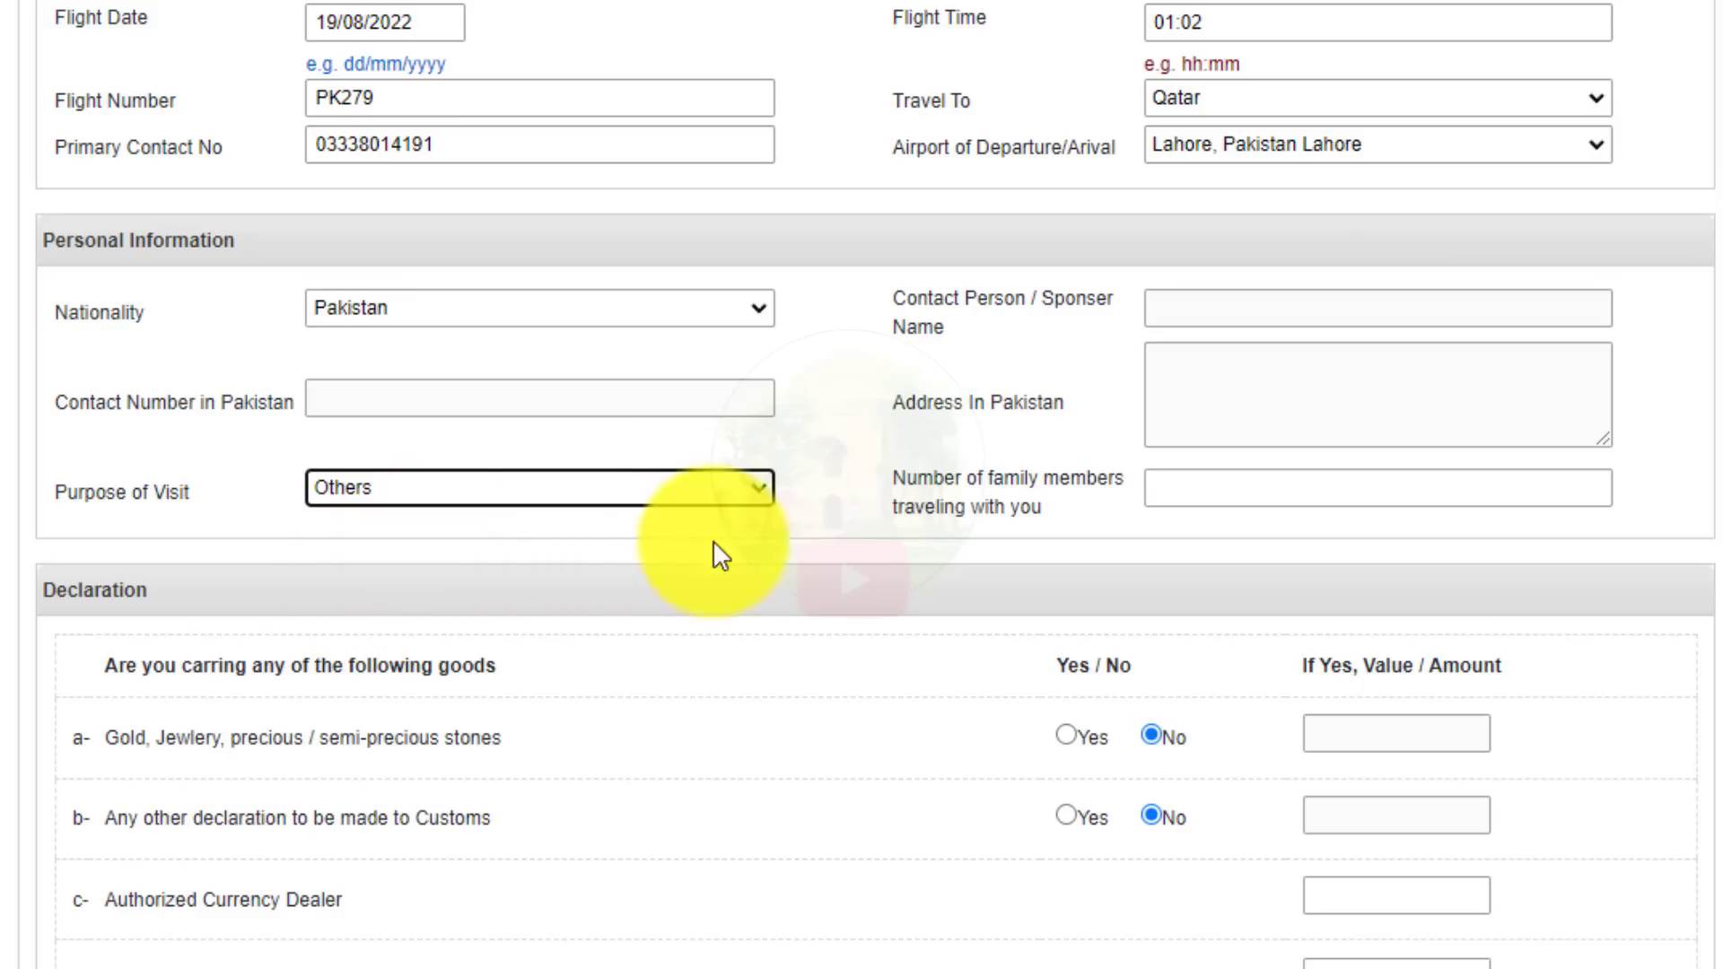
pyautogui.click(763, 538)
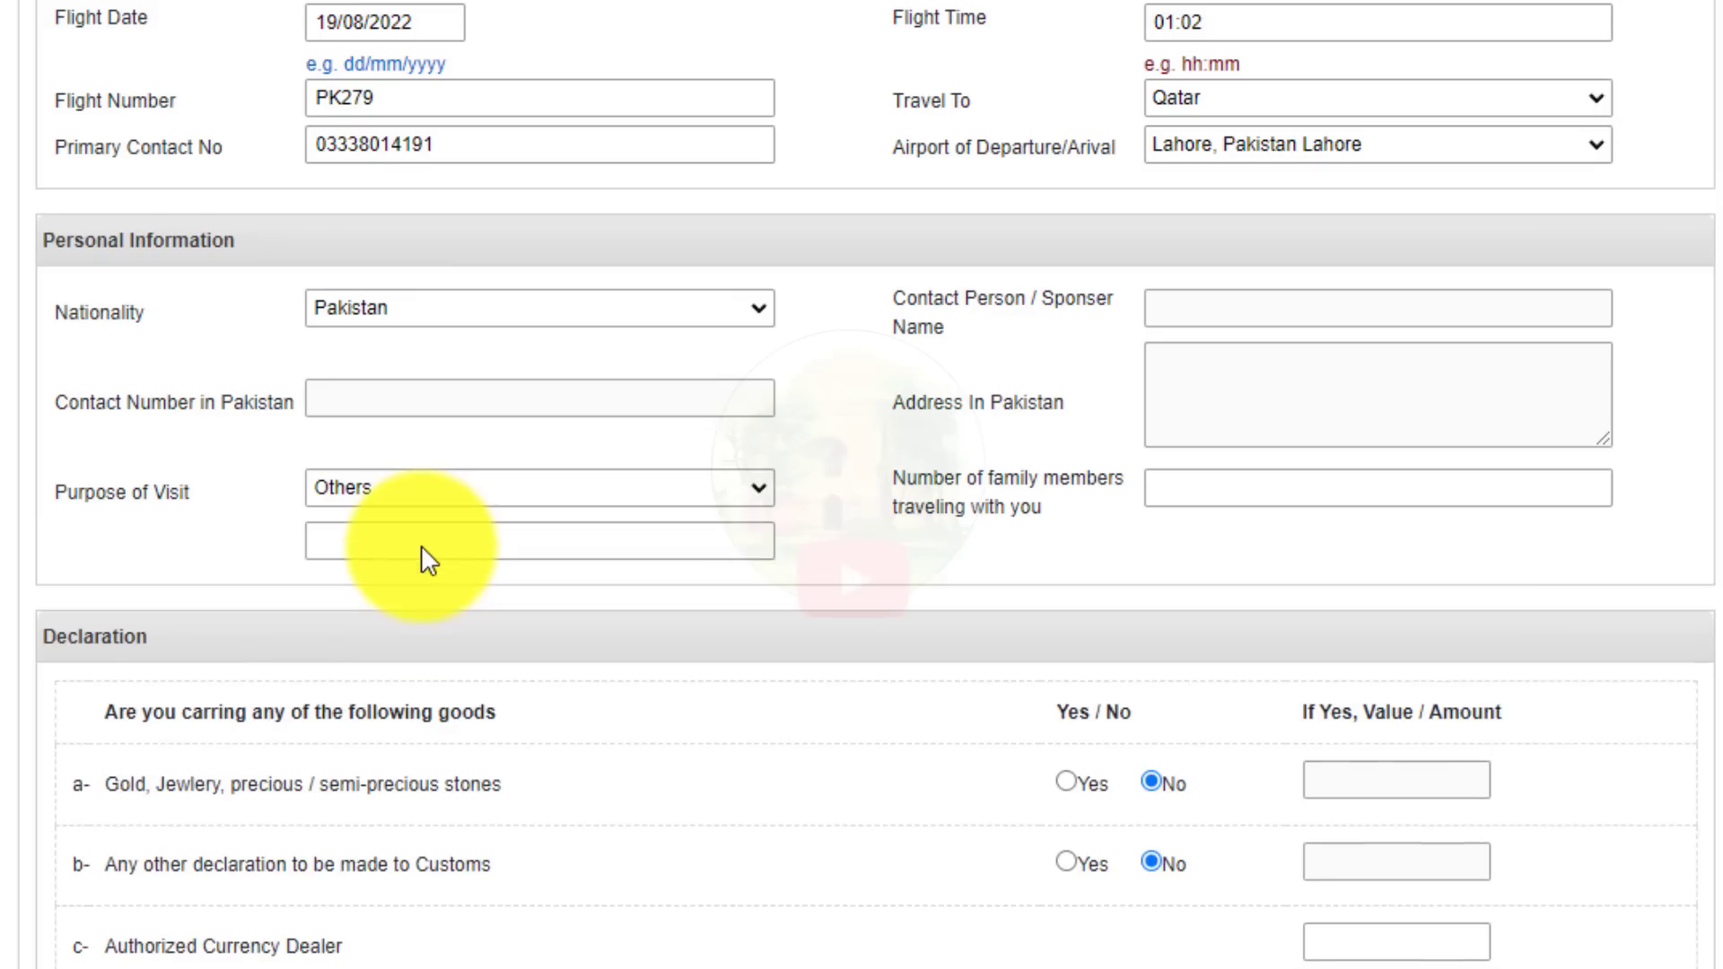
pyautogui.click(326, 550)
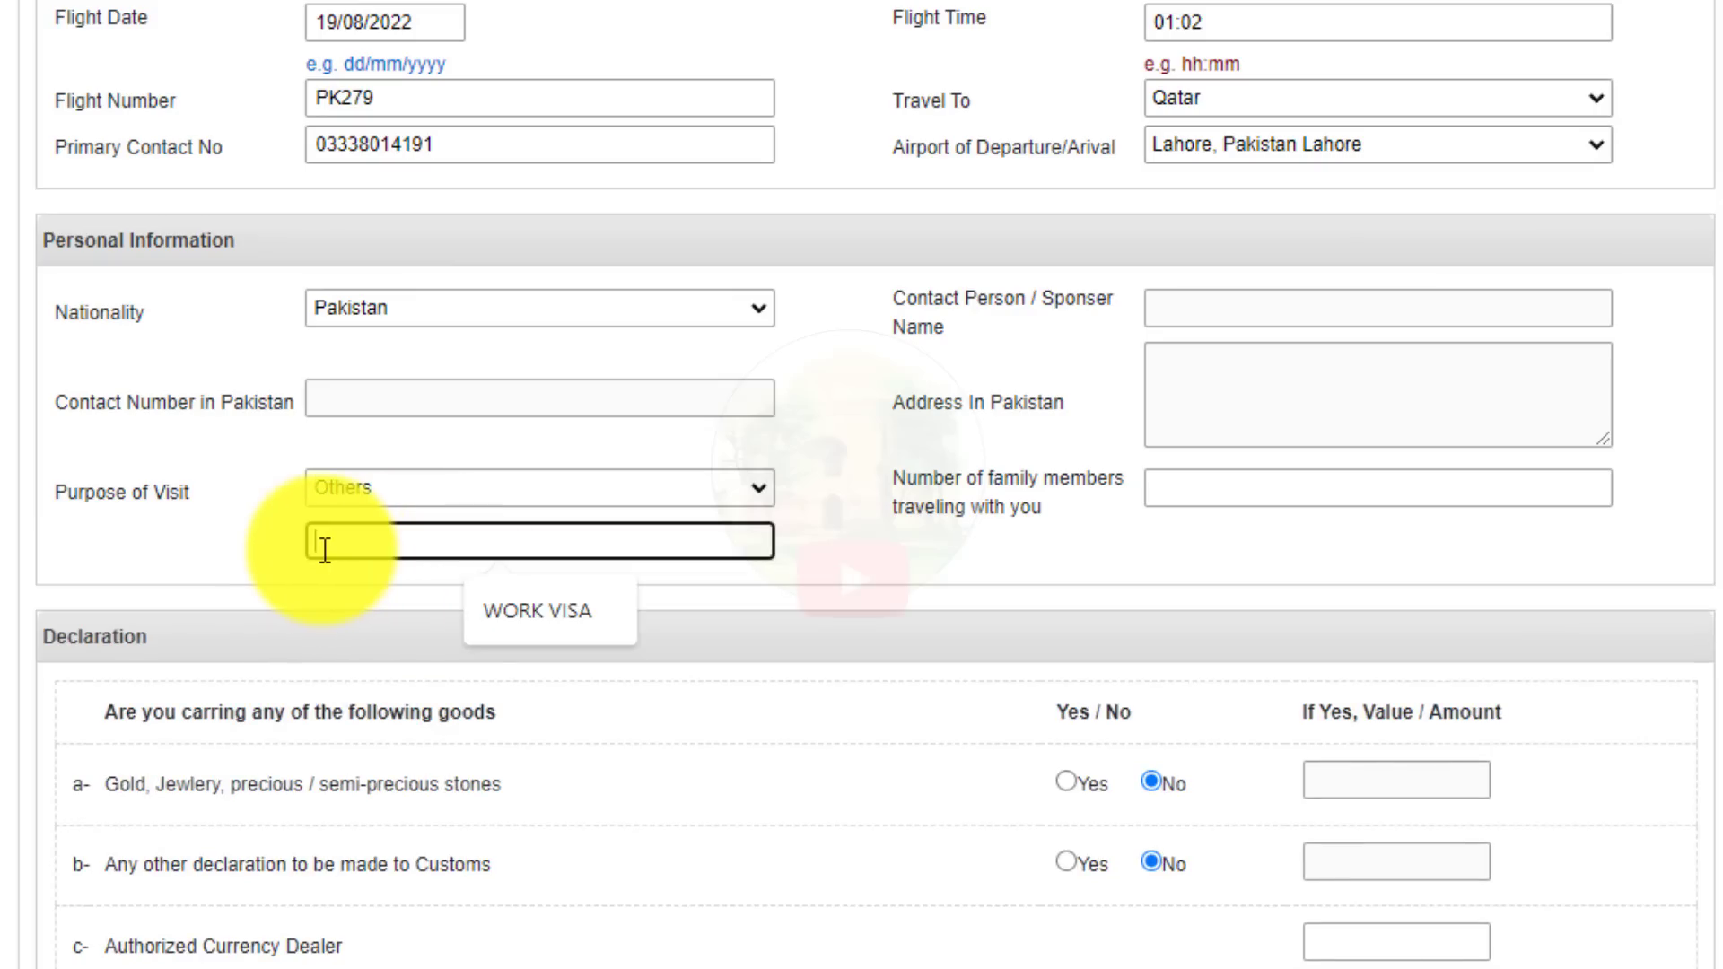
pyautogui.write('WORK VISA')
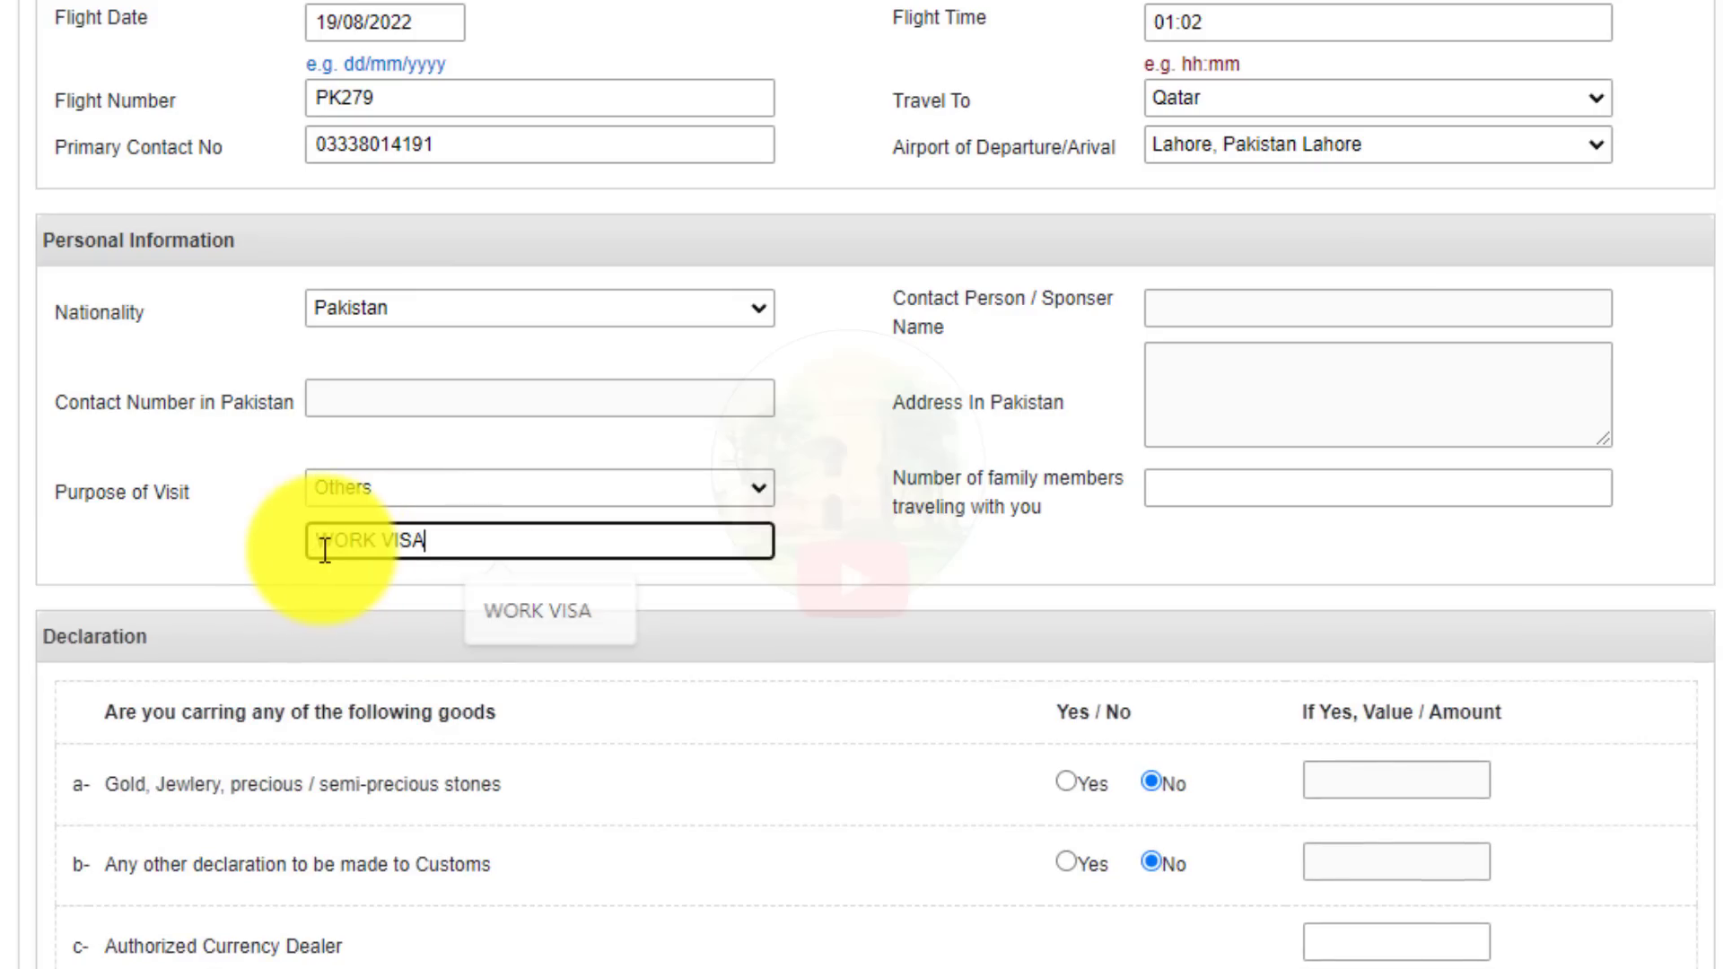
pyautogui.click(375, 508)
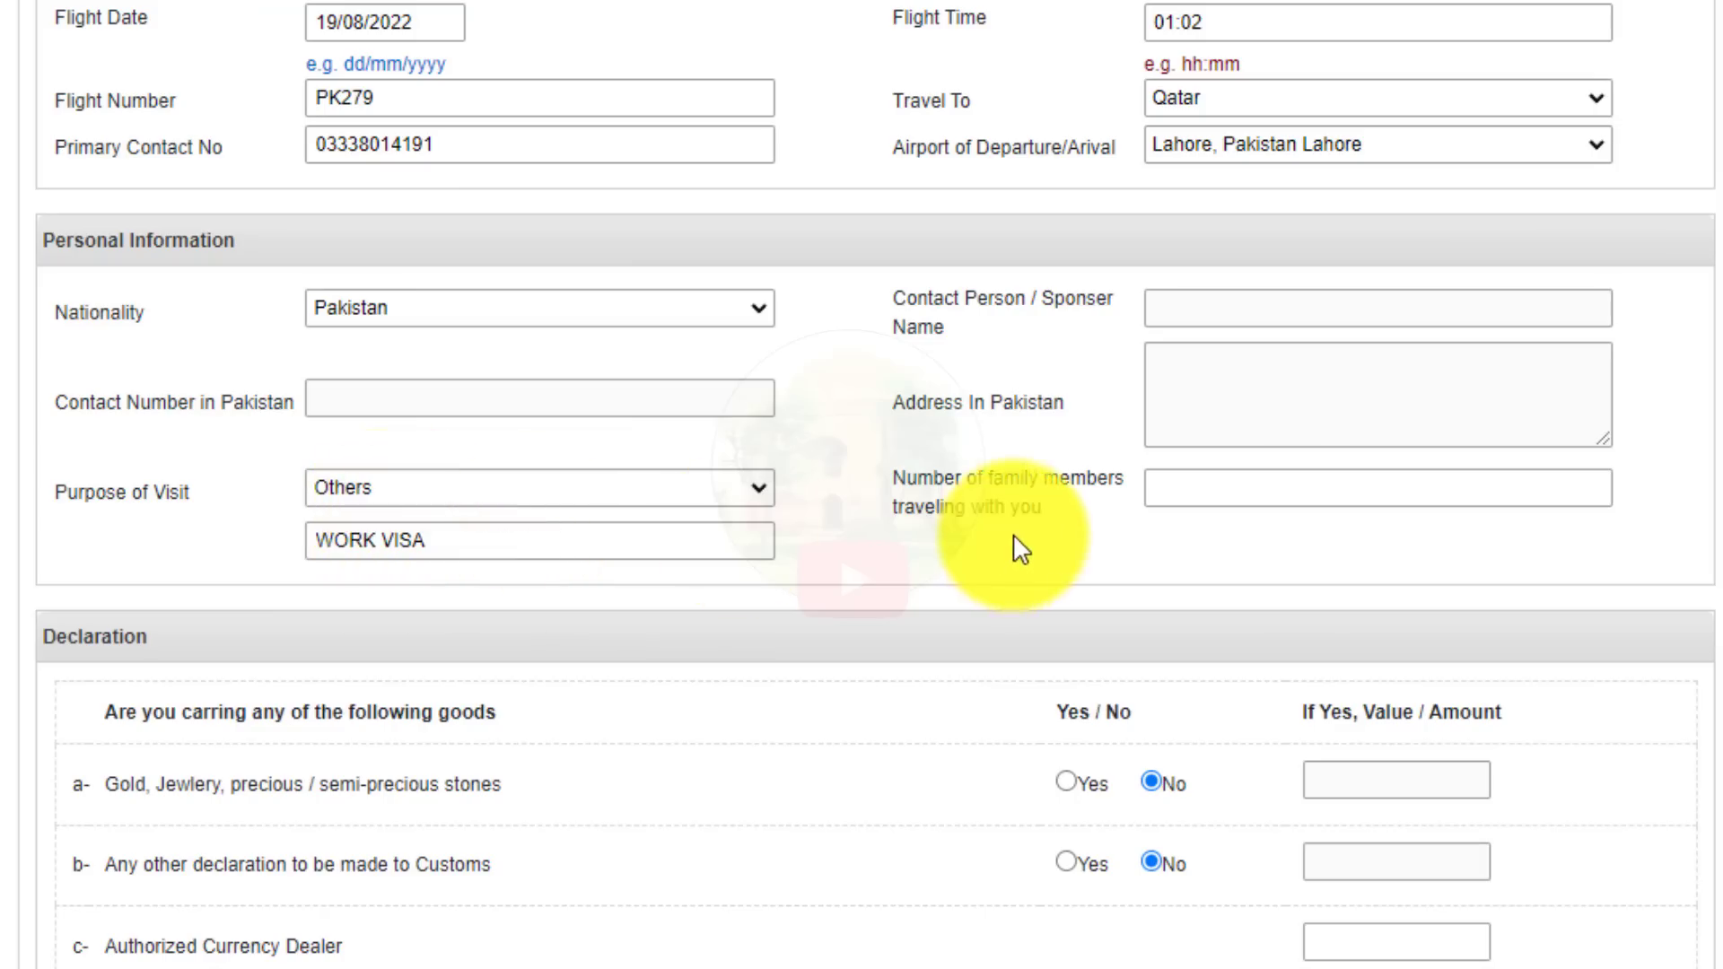
# Leave the number of family members travelling at 0.
pyautogui.moveTo(898, 463); pyautogui.dragTo(1065, 527)
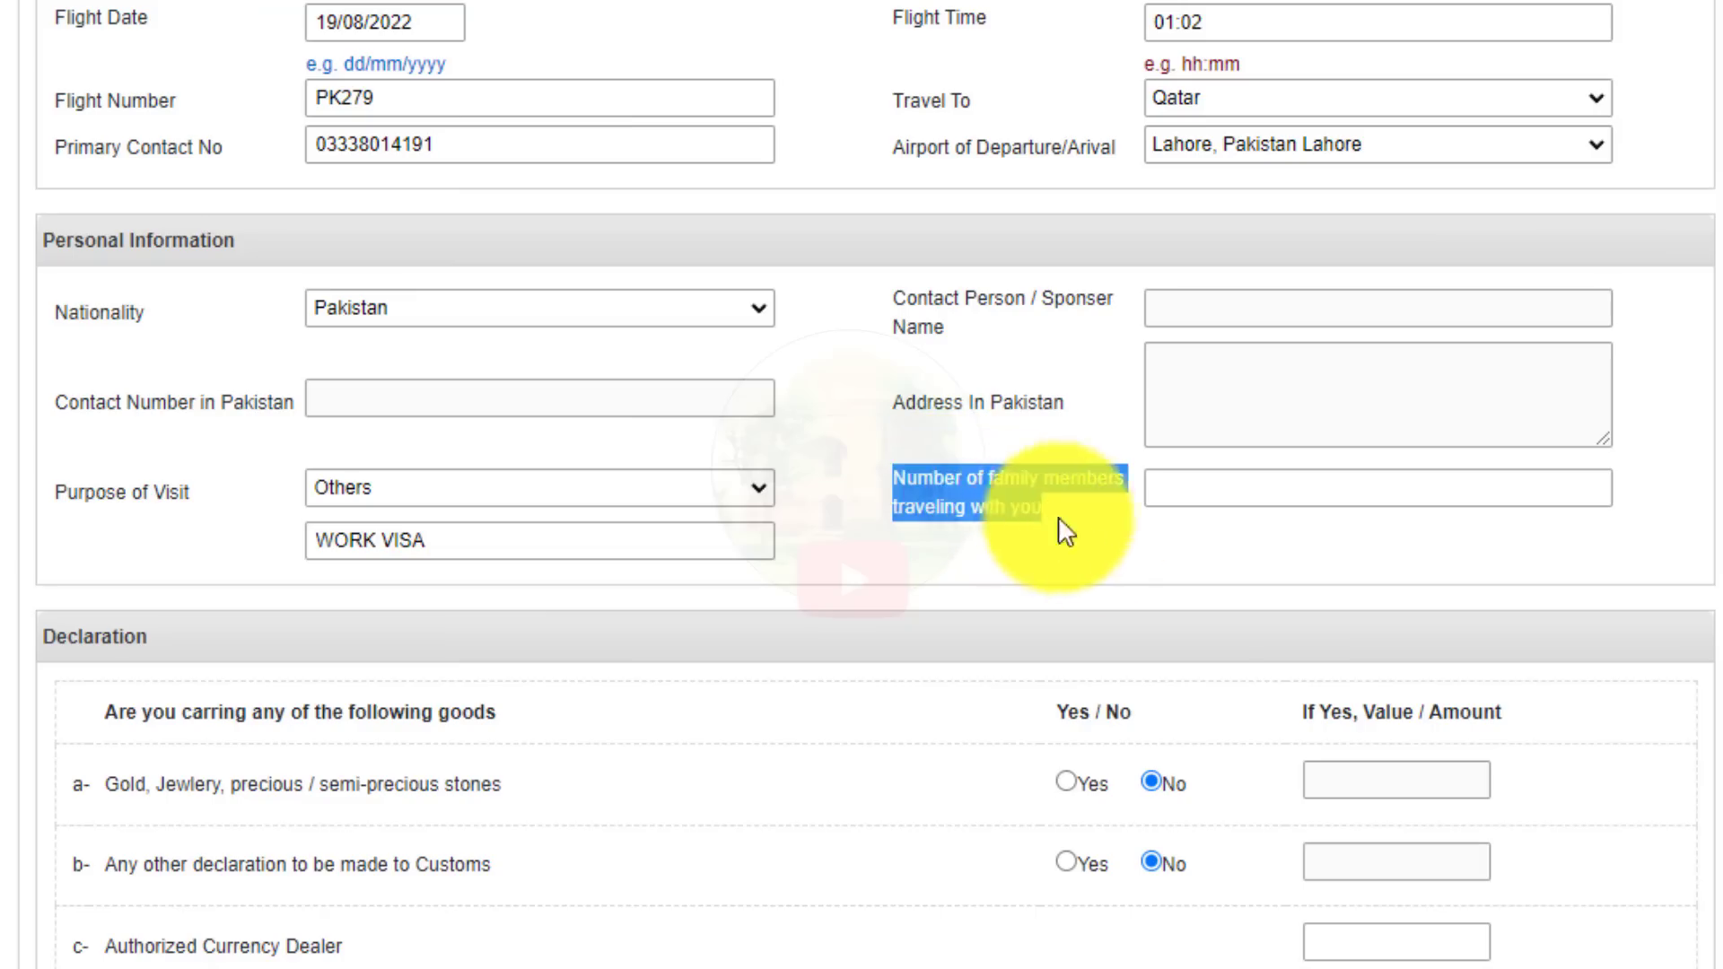
pyautogui.click(1101, 533)
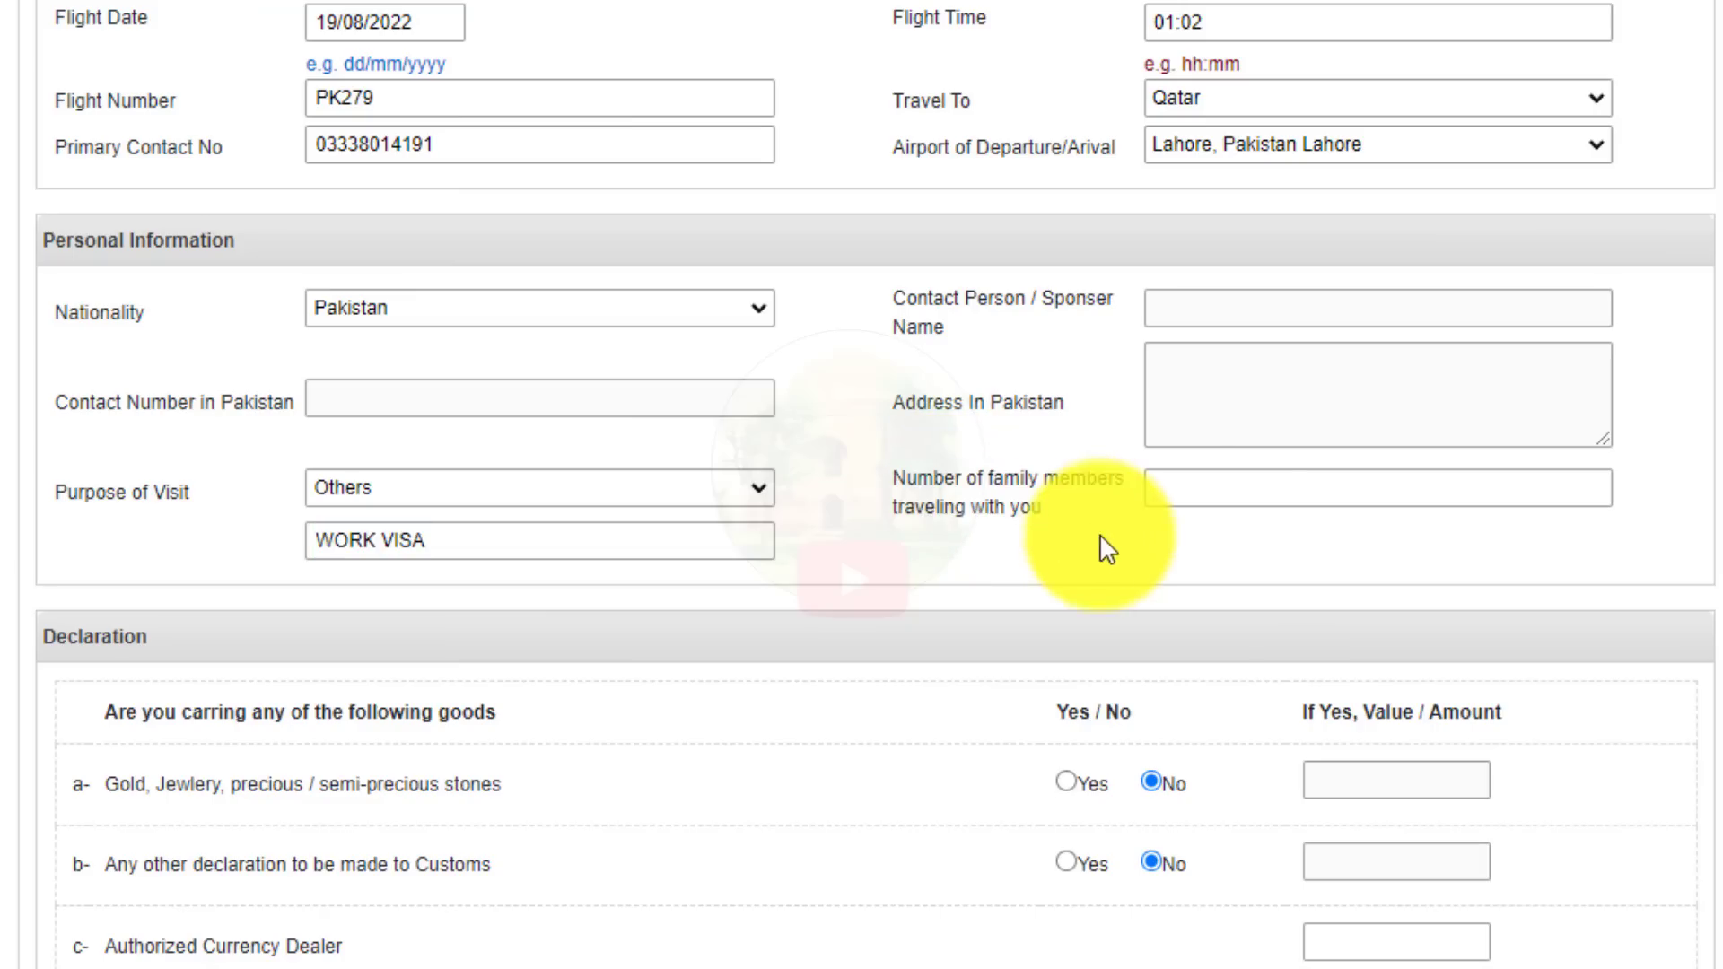
pyautogui.click(1219, 483)
pyautogui.click(1181, 550)
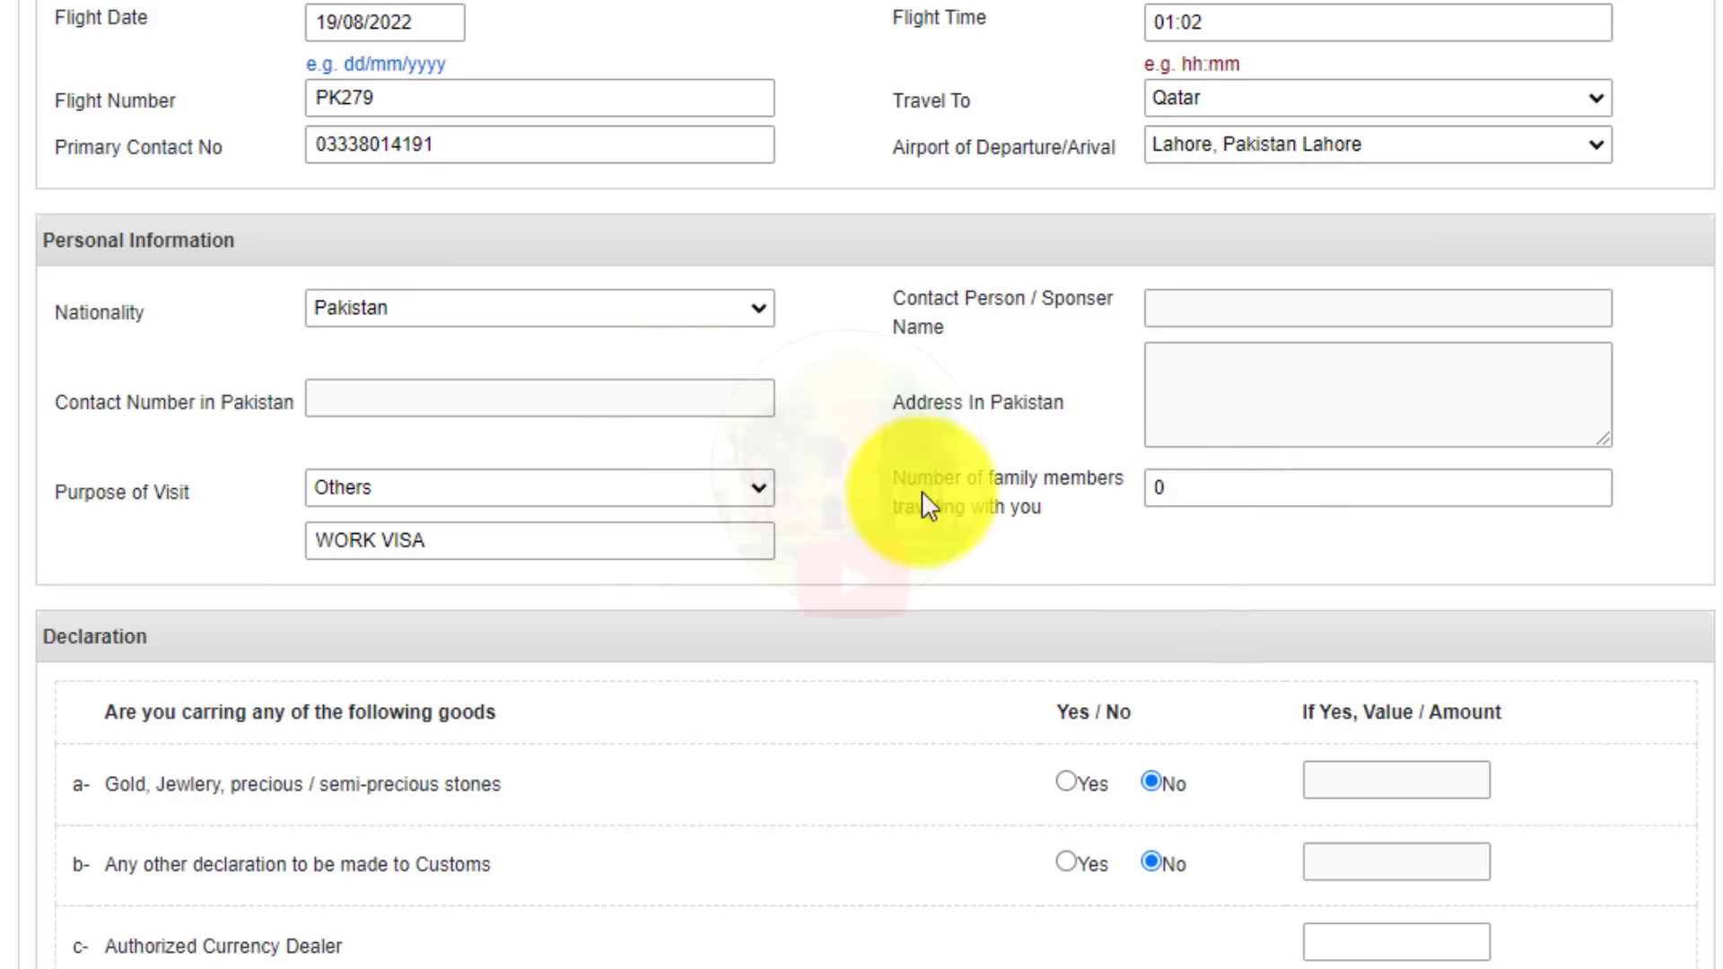
pyautogui.scroll(-5, 923, 490)
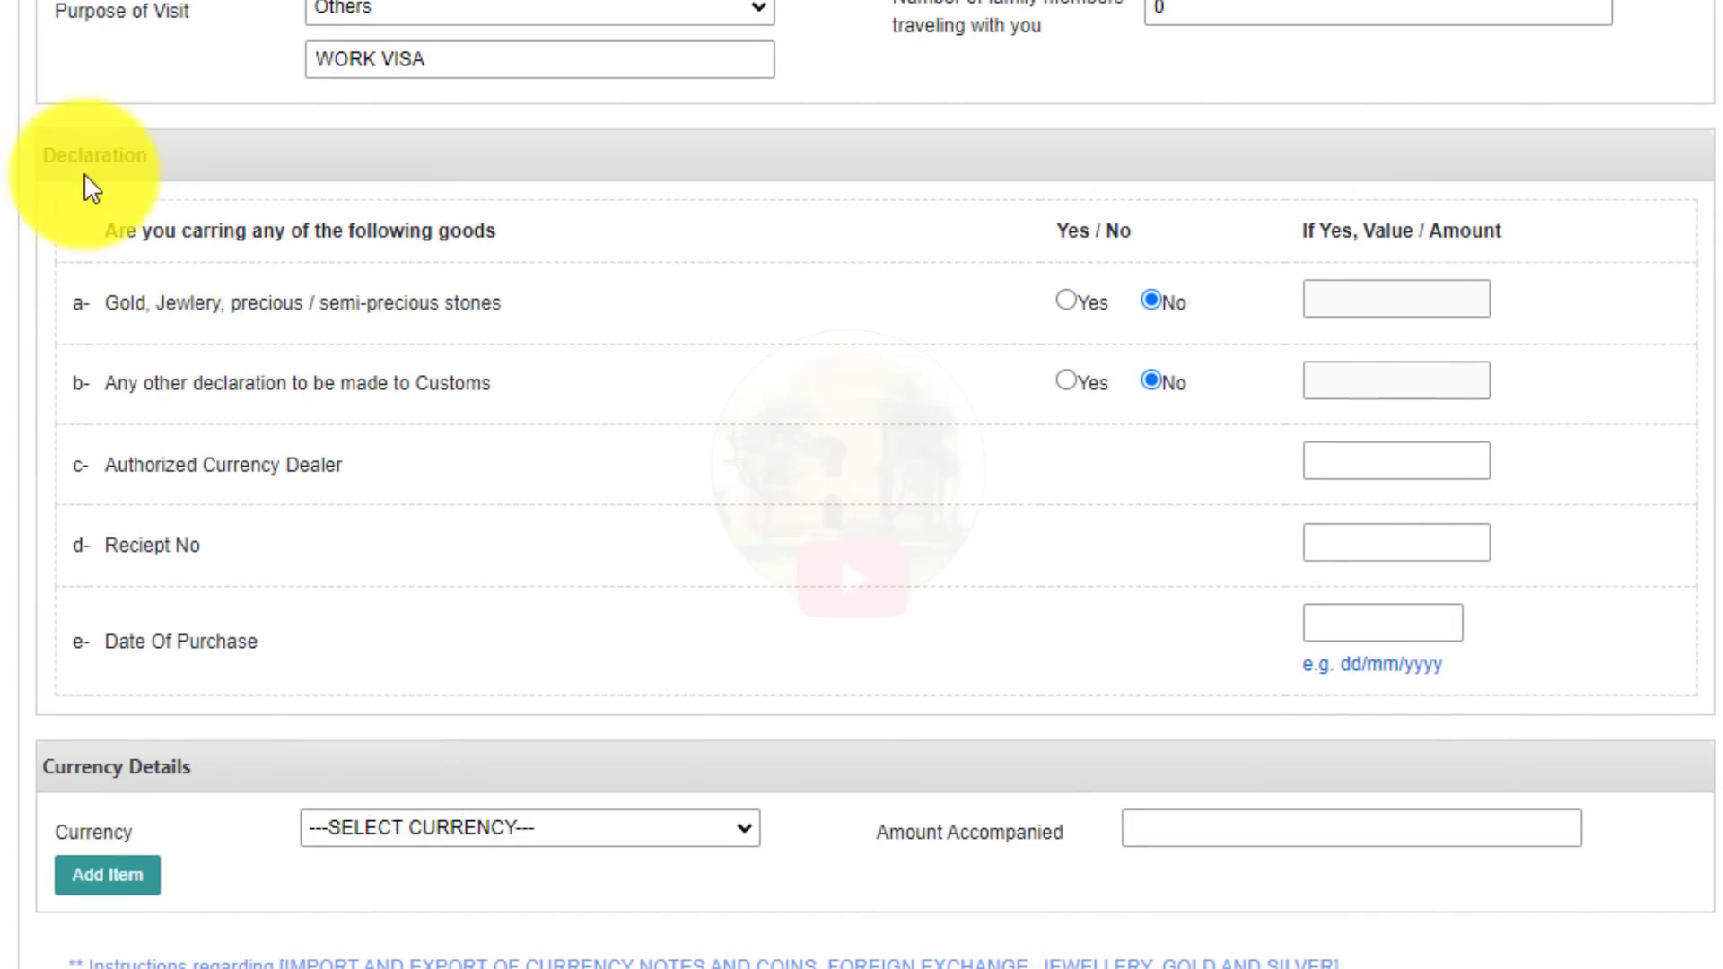
pyautogui.moveTo(45, 158); pyautogui.dragTo(93, 158)
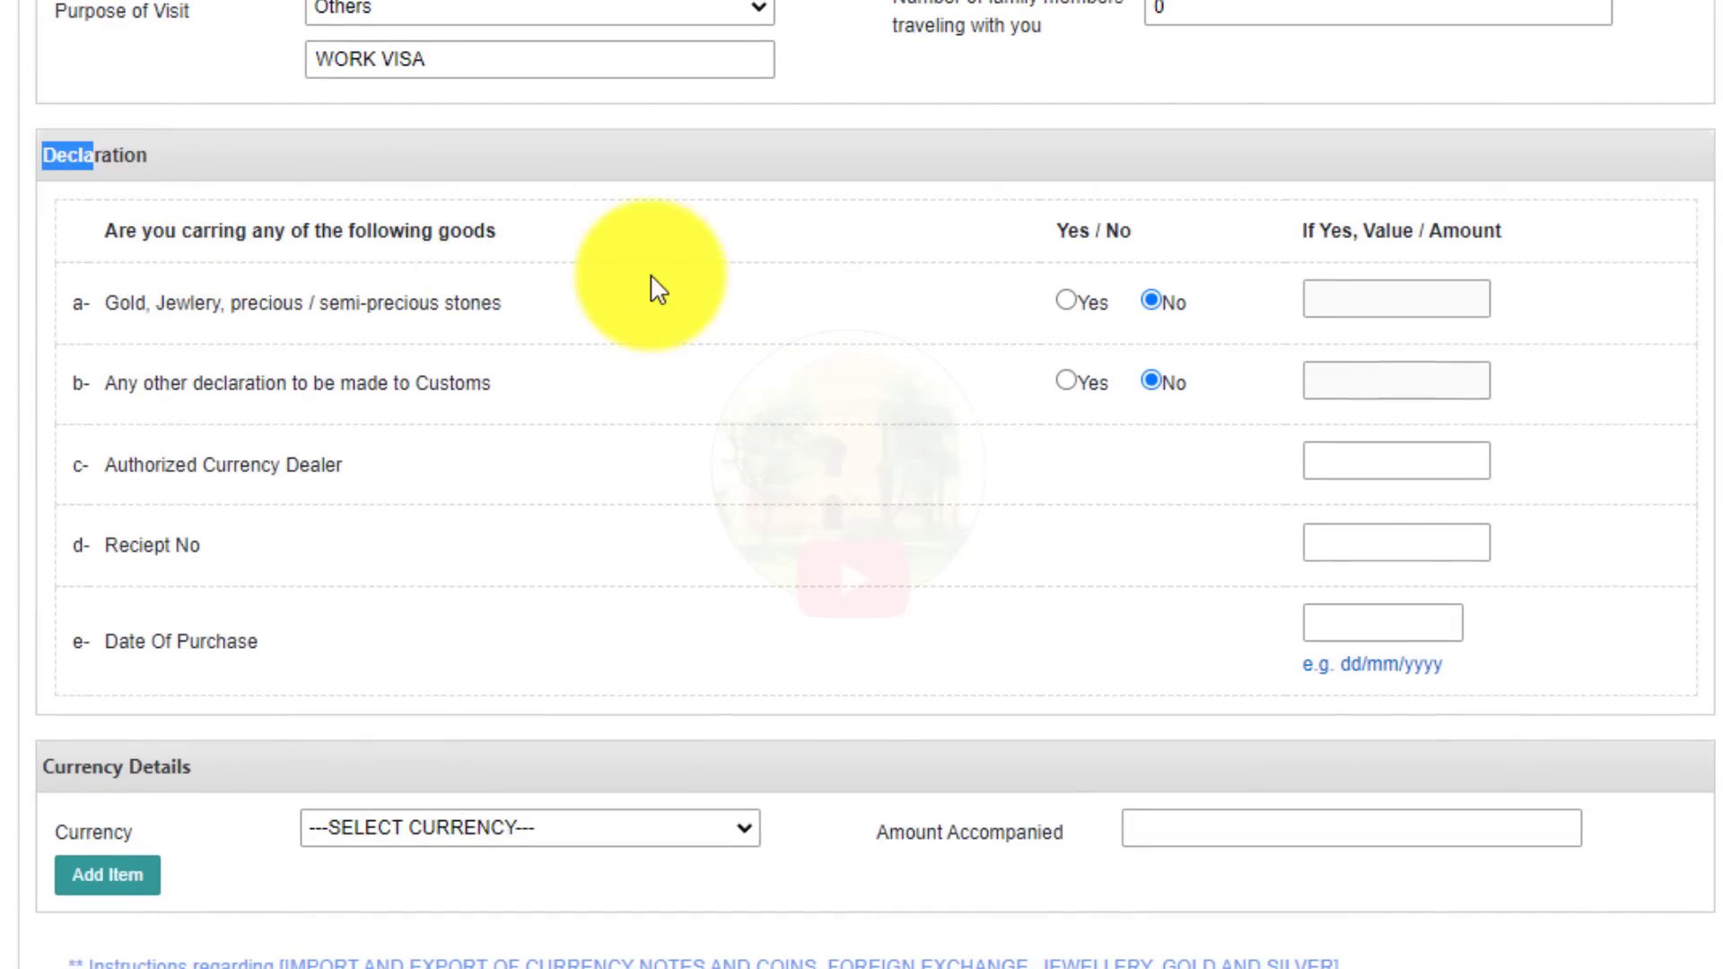
pyautogui.moveTo(173, 305); pyautogui.dragTo(361, 301)
pyautogui.click(558, 316)
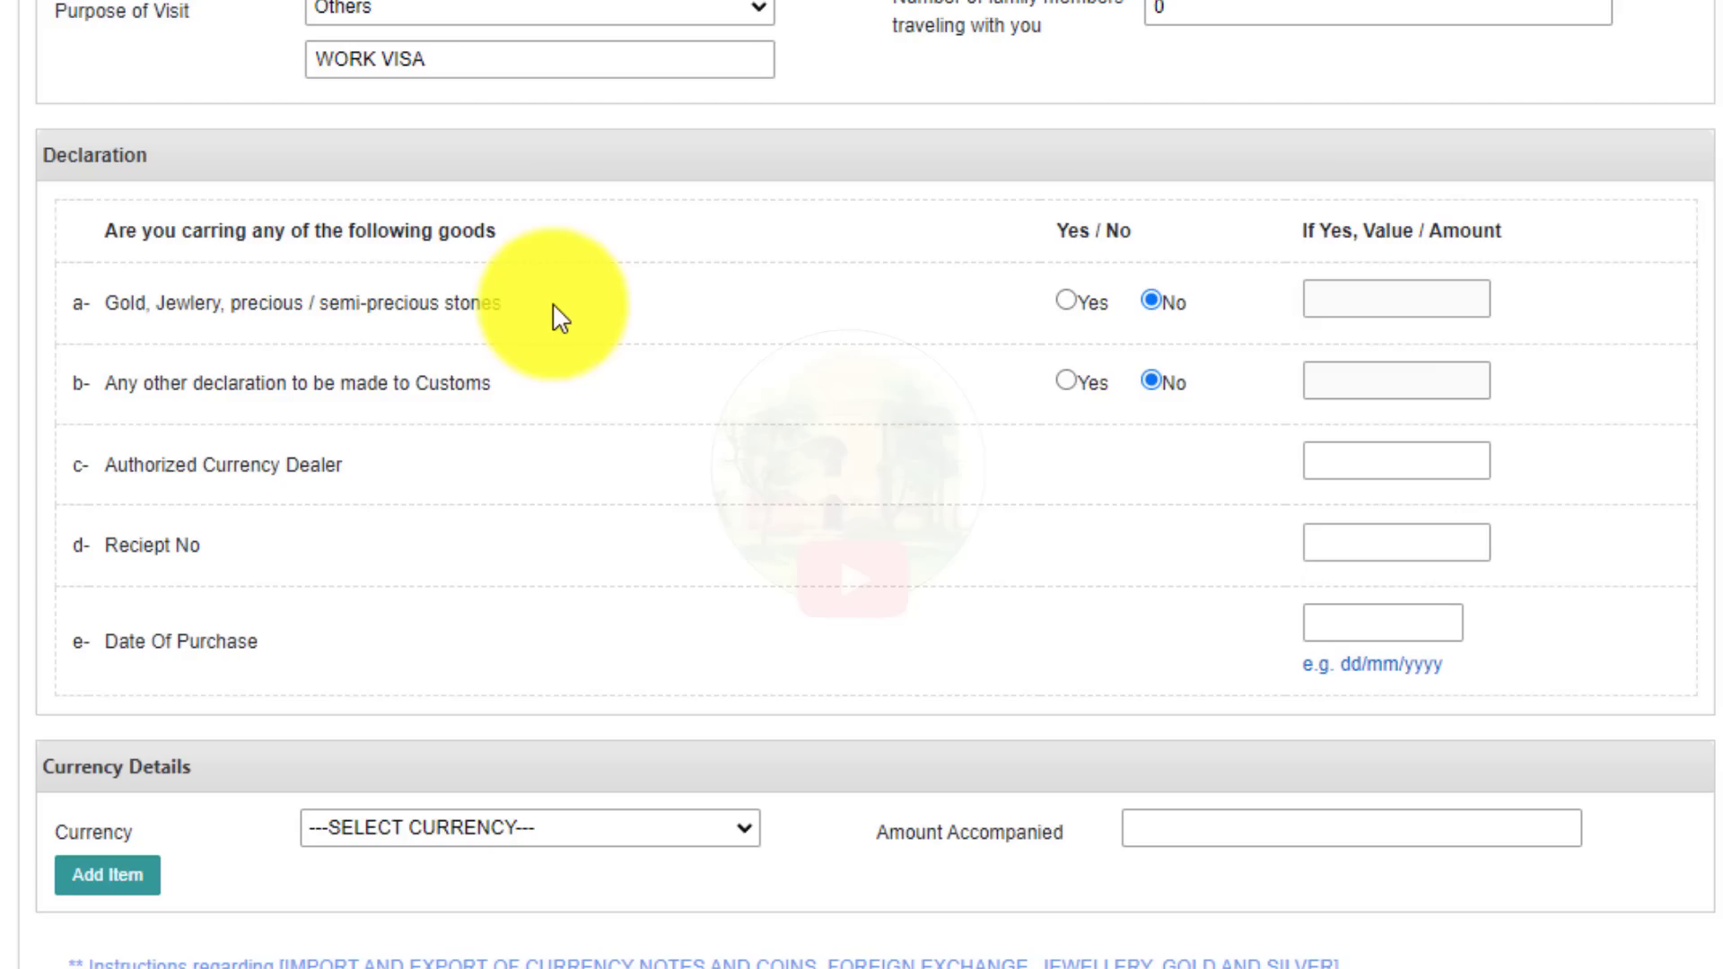
pyautogui.click(1067, 301)
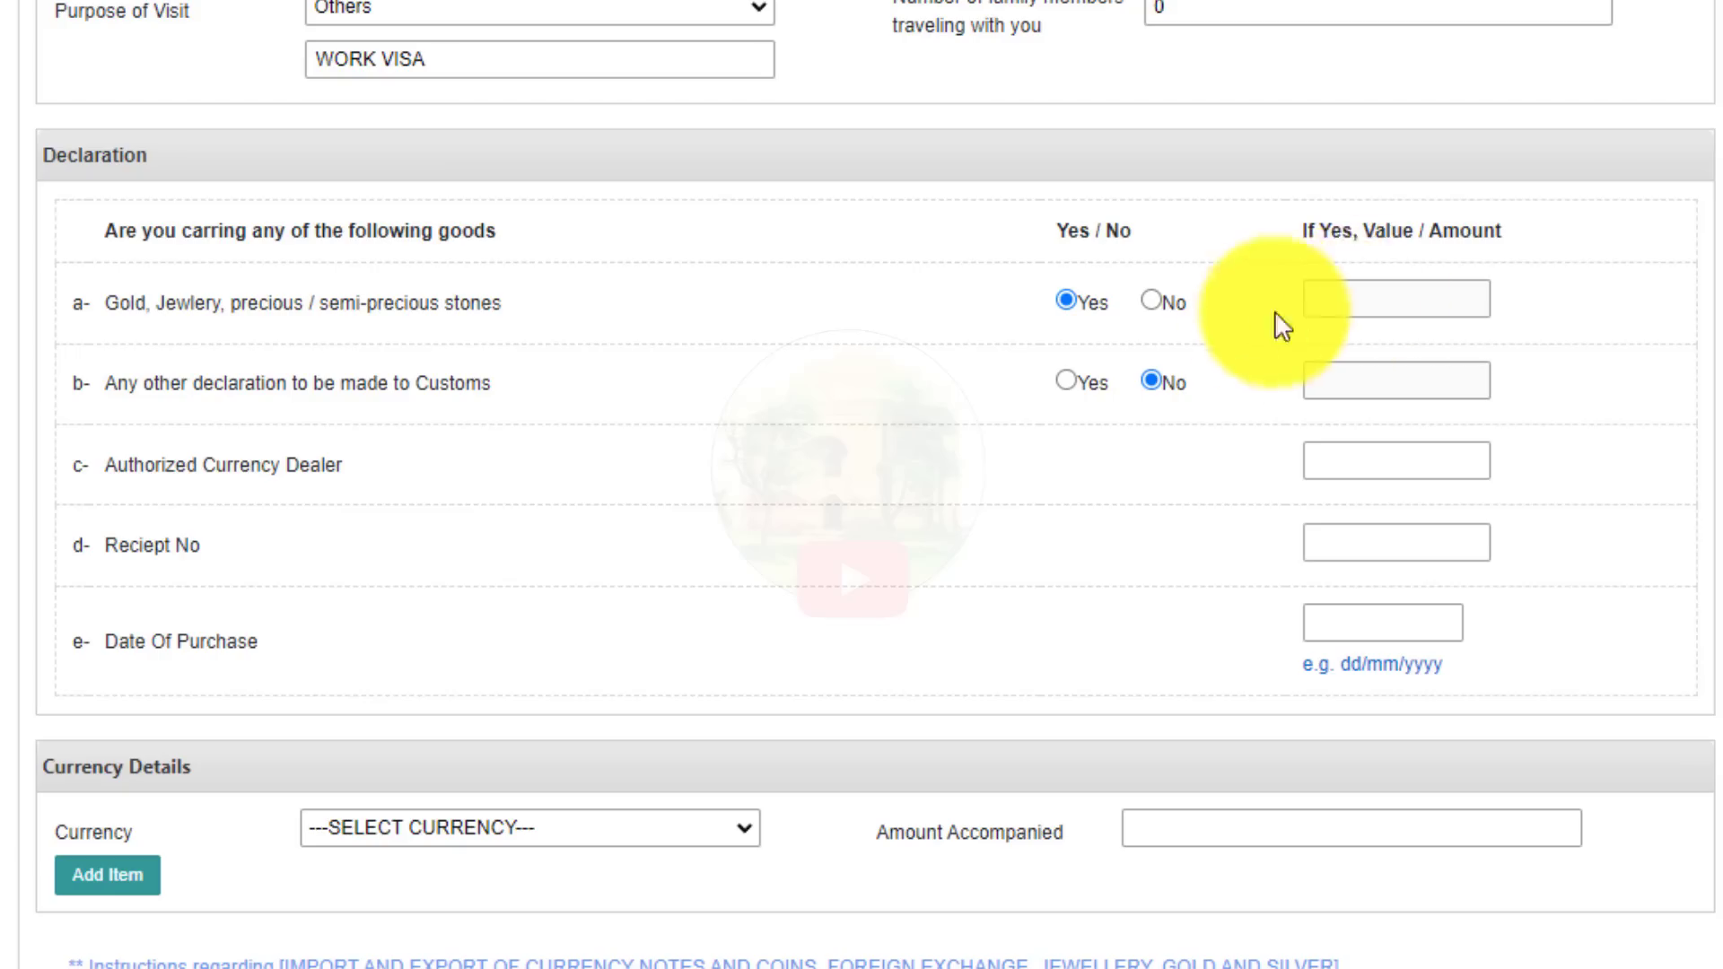
pyautogui.click(1376, 302)
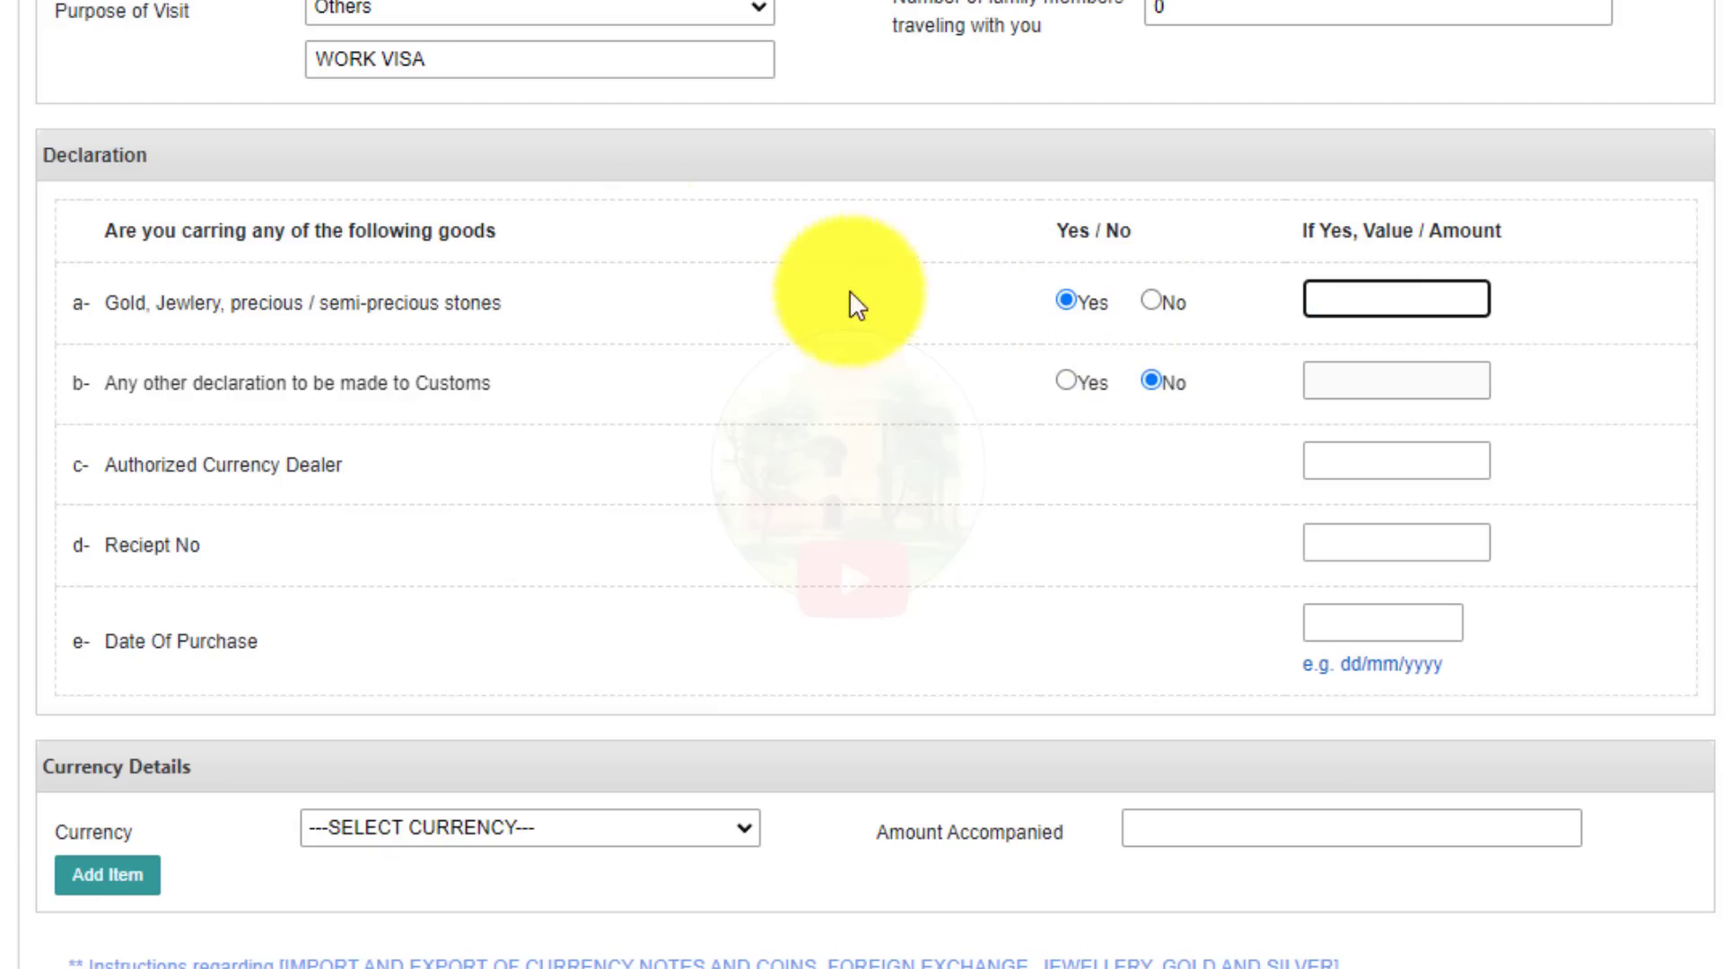
pyautogui.click(1150, 300)
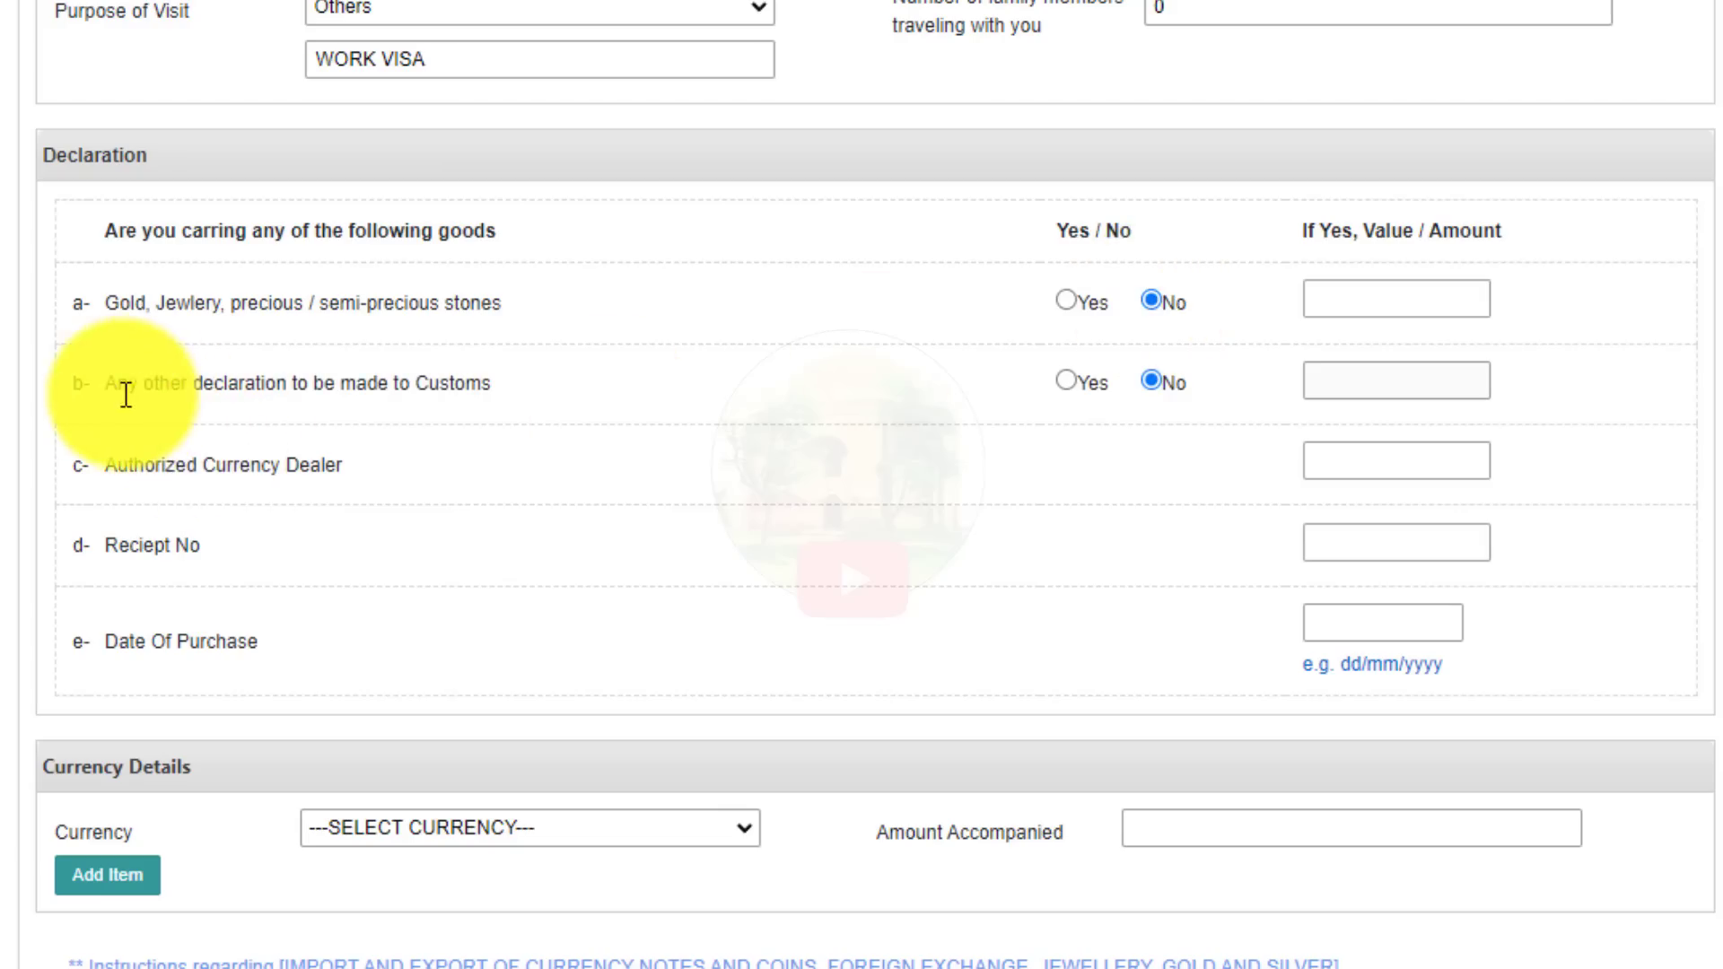
pyautogui.moveTo(116, 383); pyautogui.dragTo(460, 384)
pyautogui.click(517, 384)
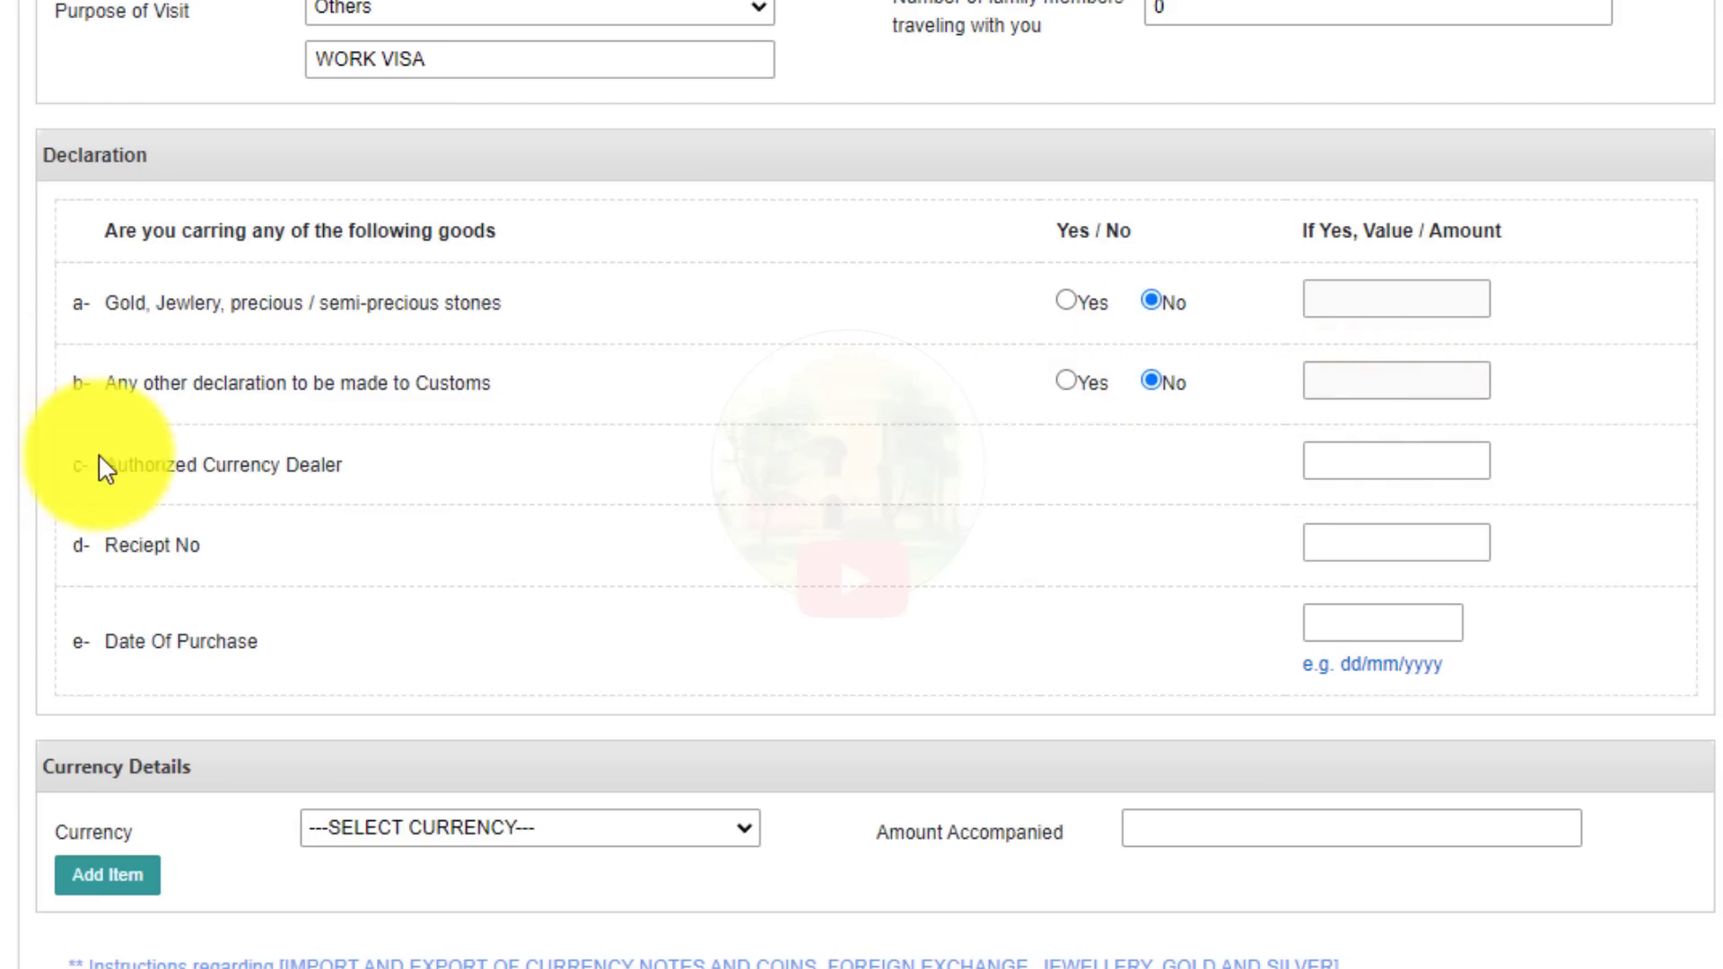
pyautogui.moveTo(100, 465); pyautogui.dragTo(354, 469)
pyautogui.click(386, 494)
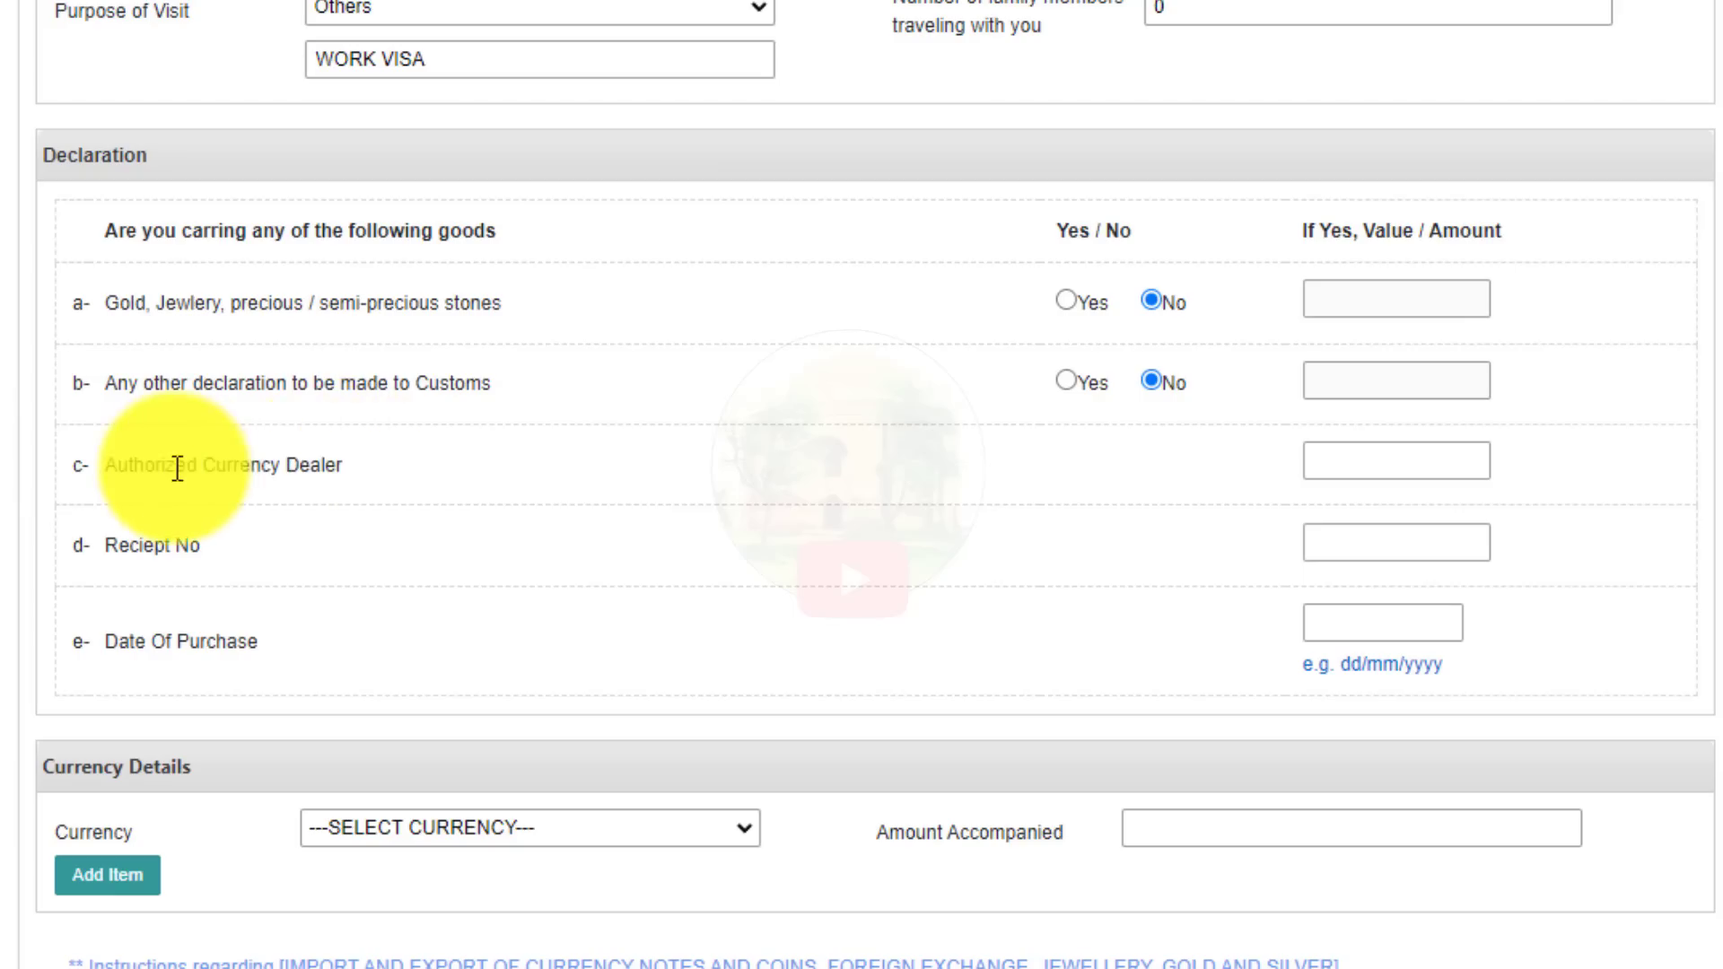
pyautogui.moveTo(176, 468); pyautogui.dragTo(304, 468)
pyautogui.click(415, 485)
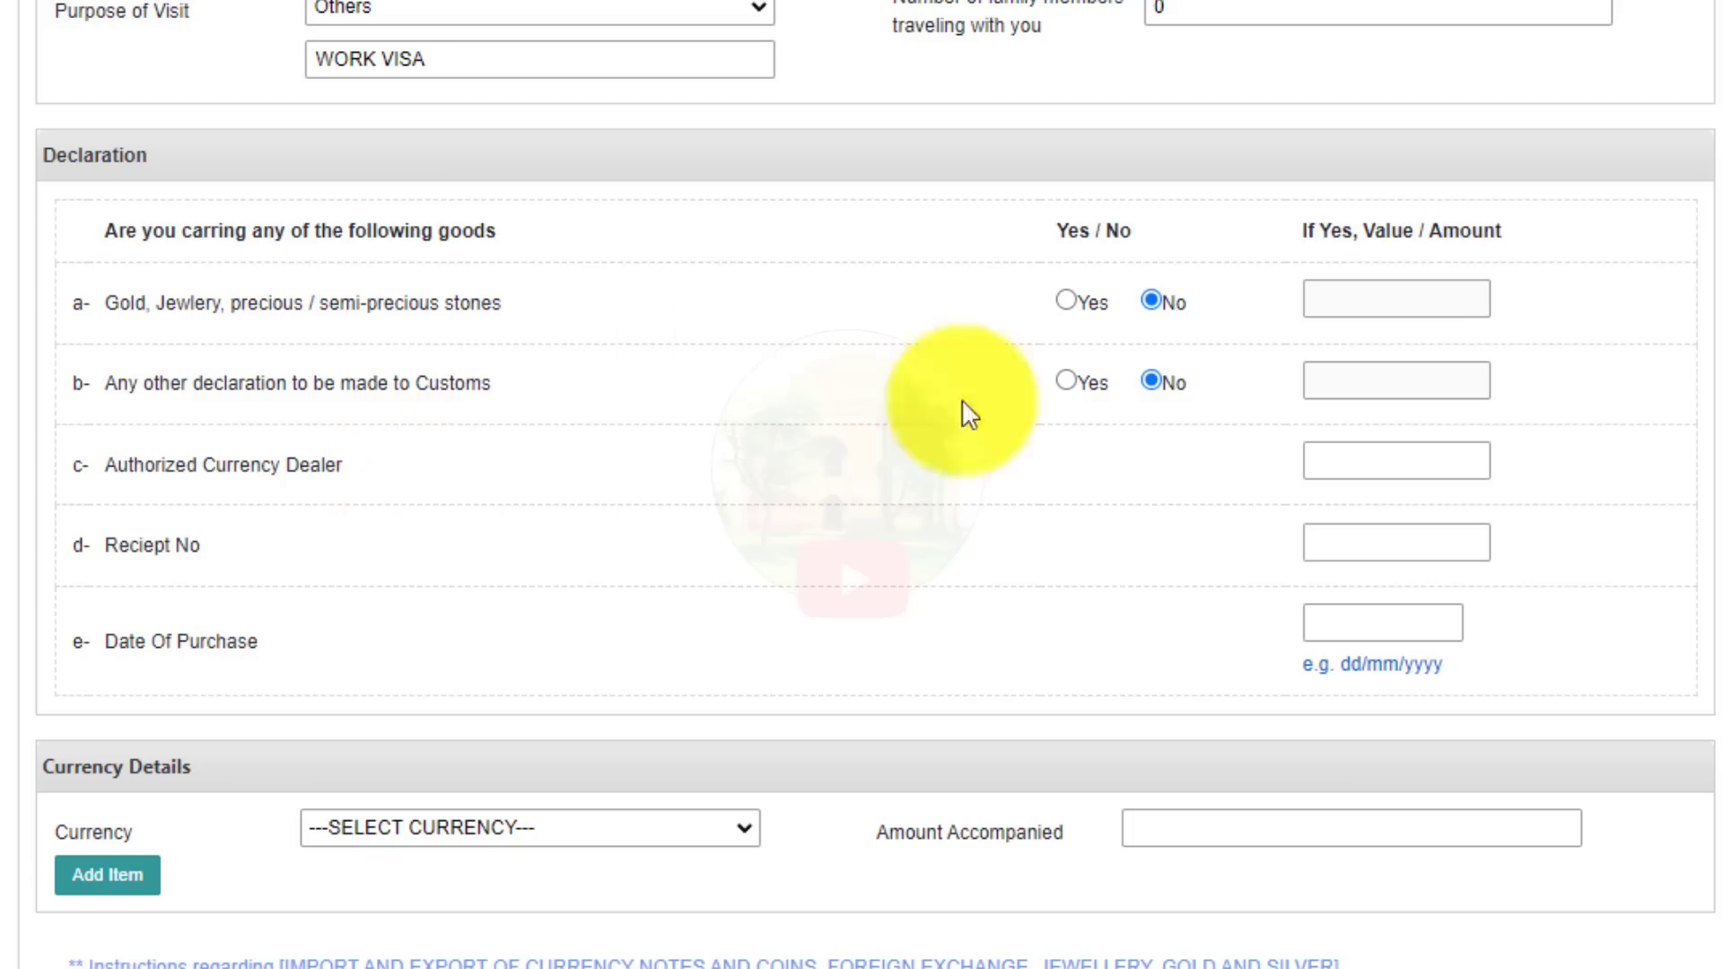
# Fill the currency dealer as PHALIA and the receipt number with suggested 00000.
pyautogui.click(1338, 464)
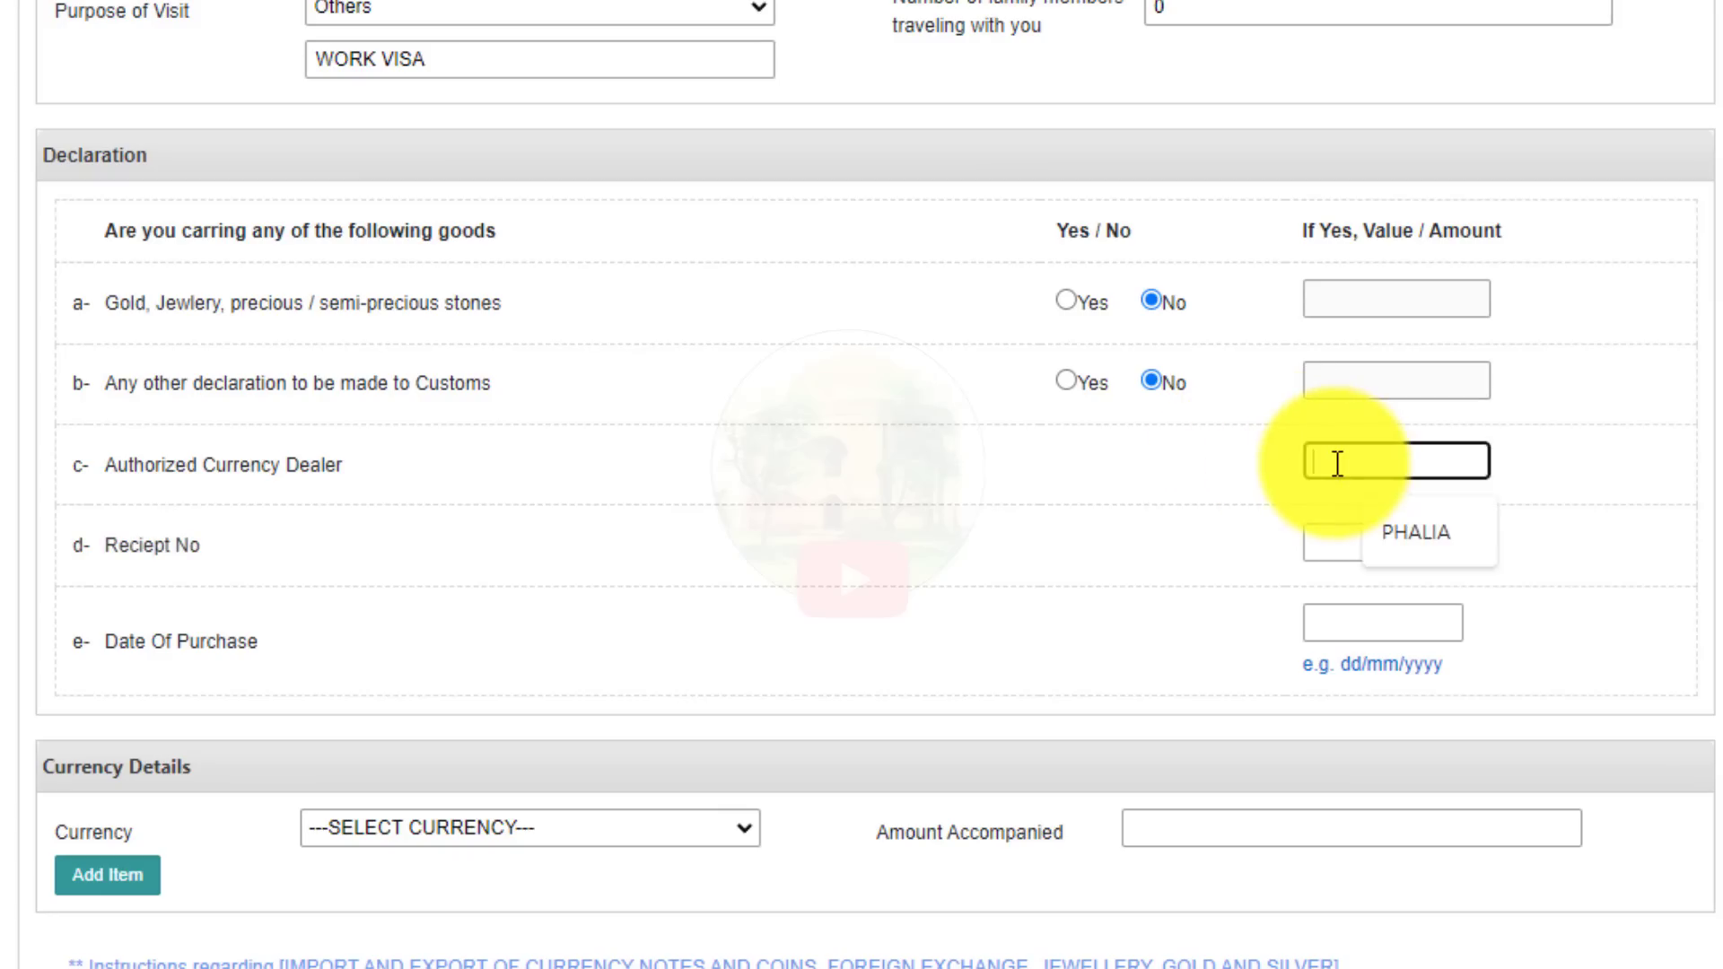
pyautogui.click(1411, 520)
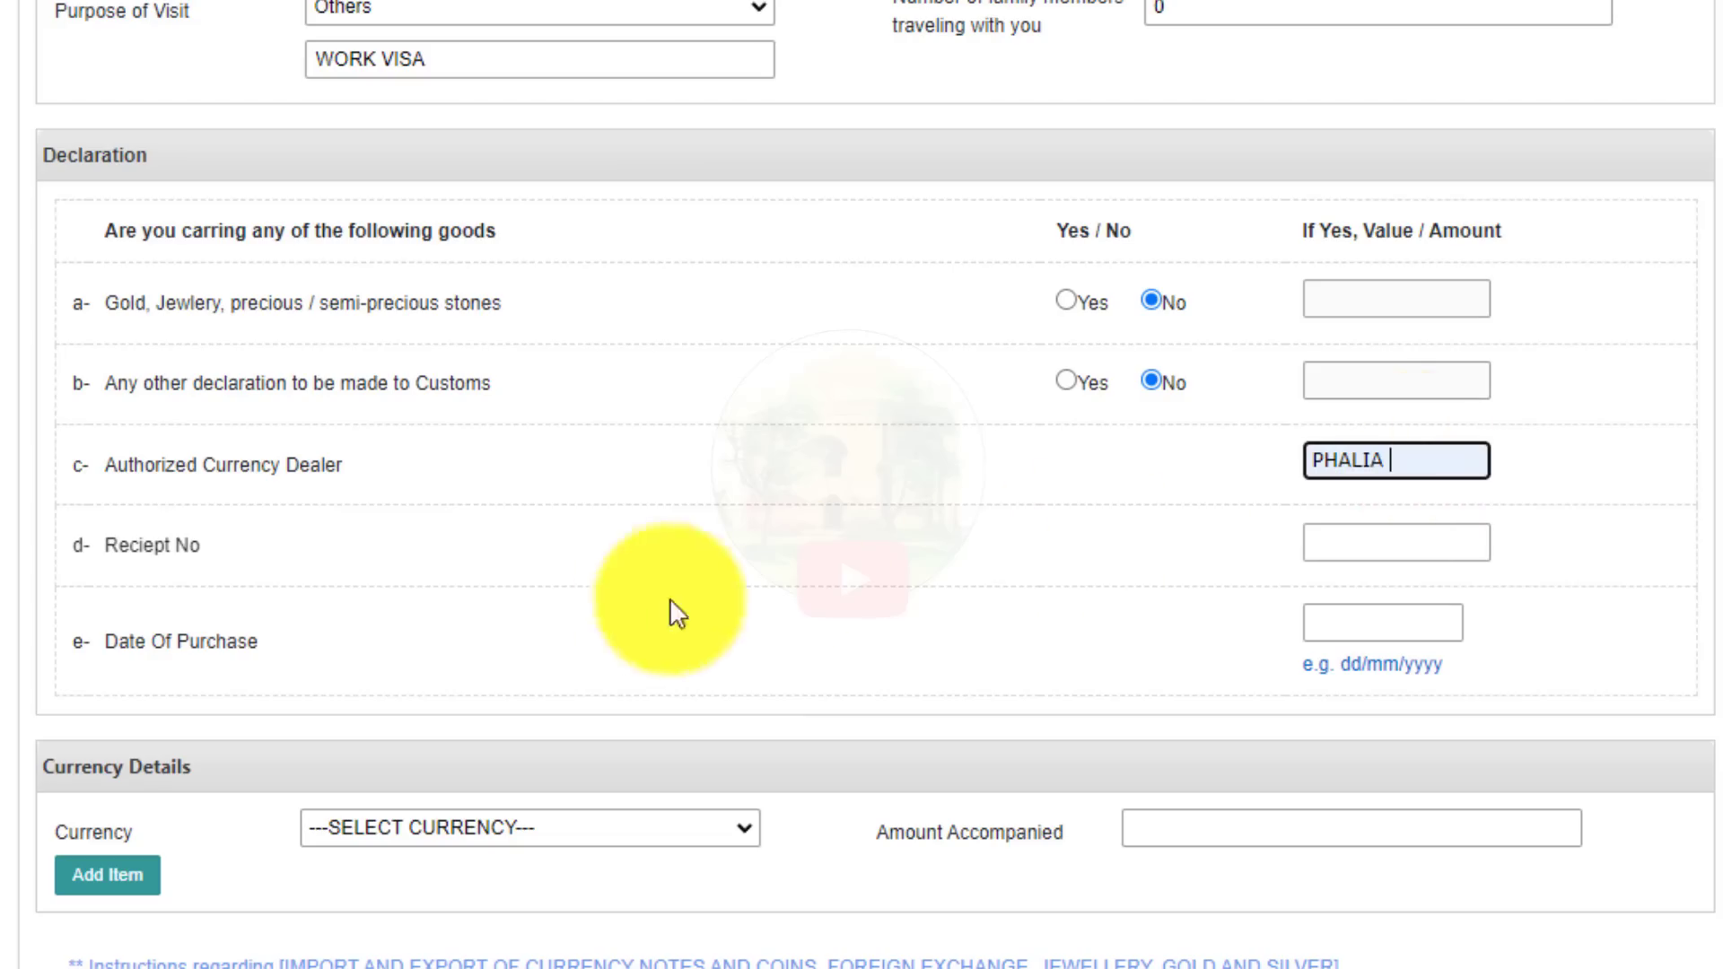
pyautogui.moveTo(104, 542); pyautogui.dragTo(293, 541)
pyautogui.click(294, 541)
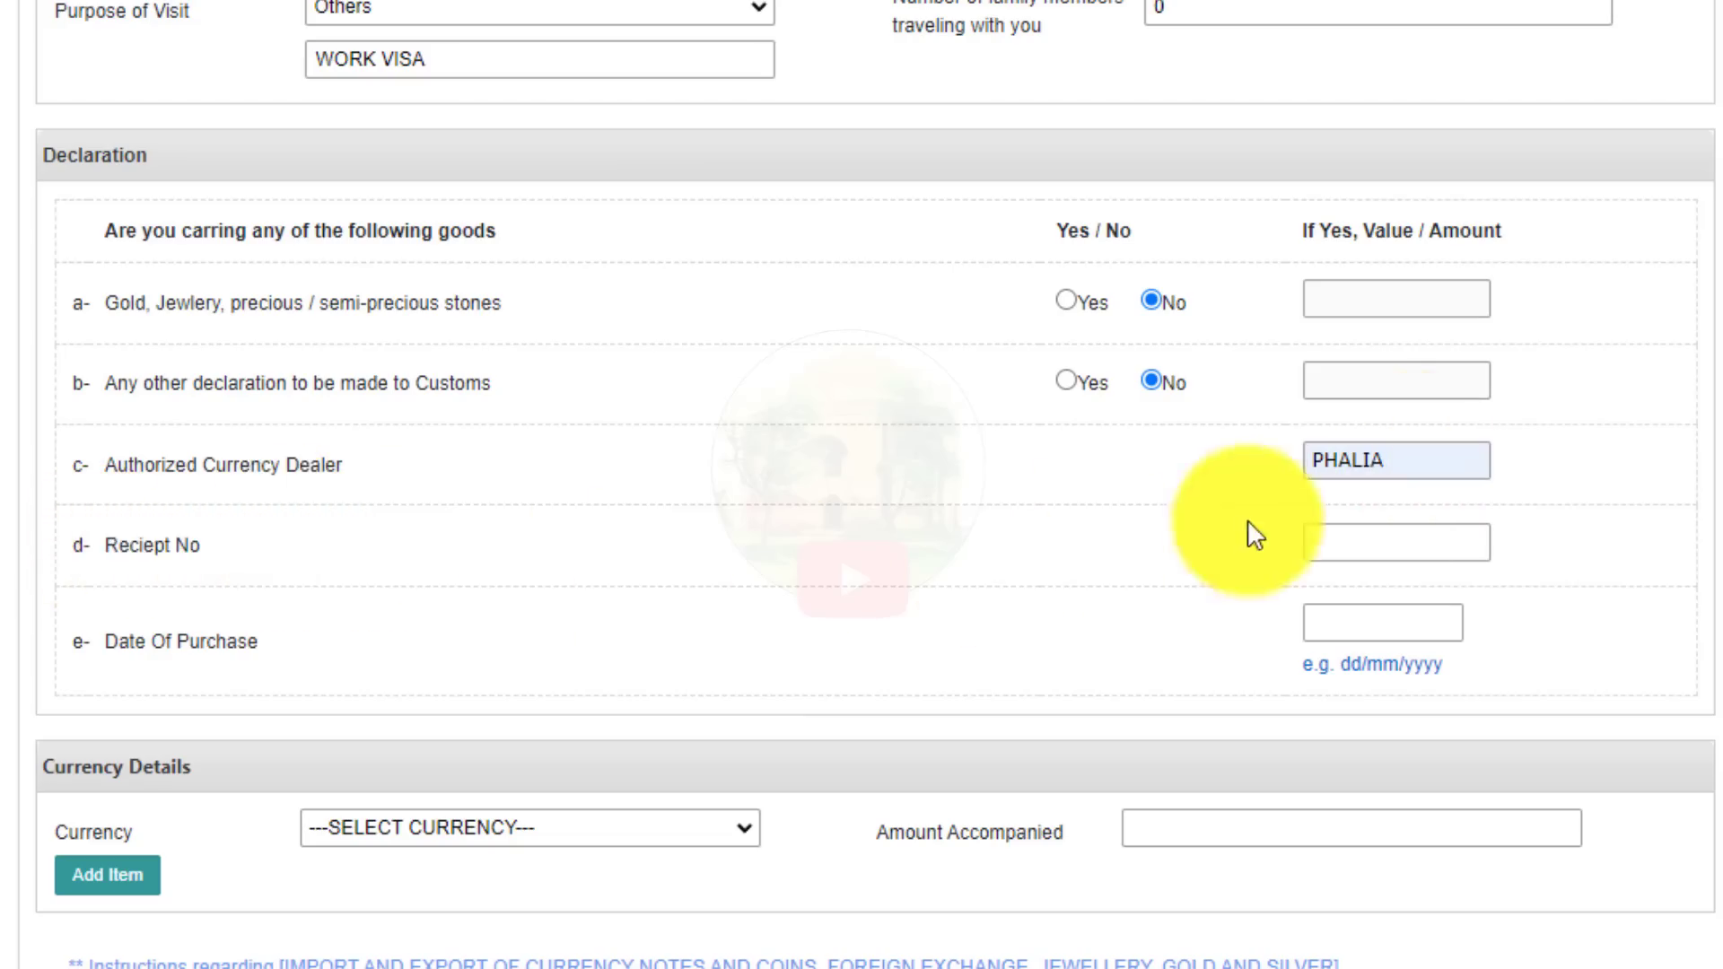
pyautogui.click(1341, 552)
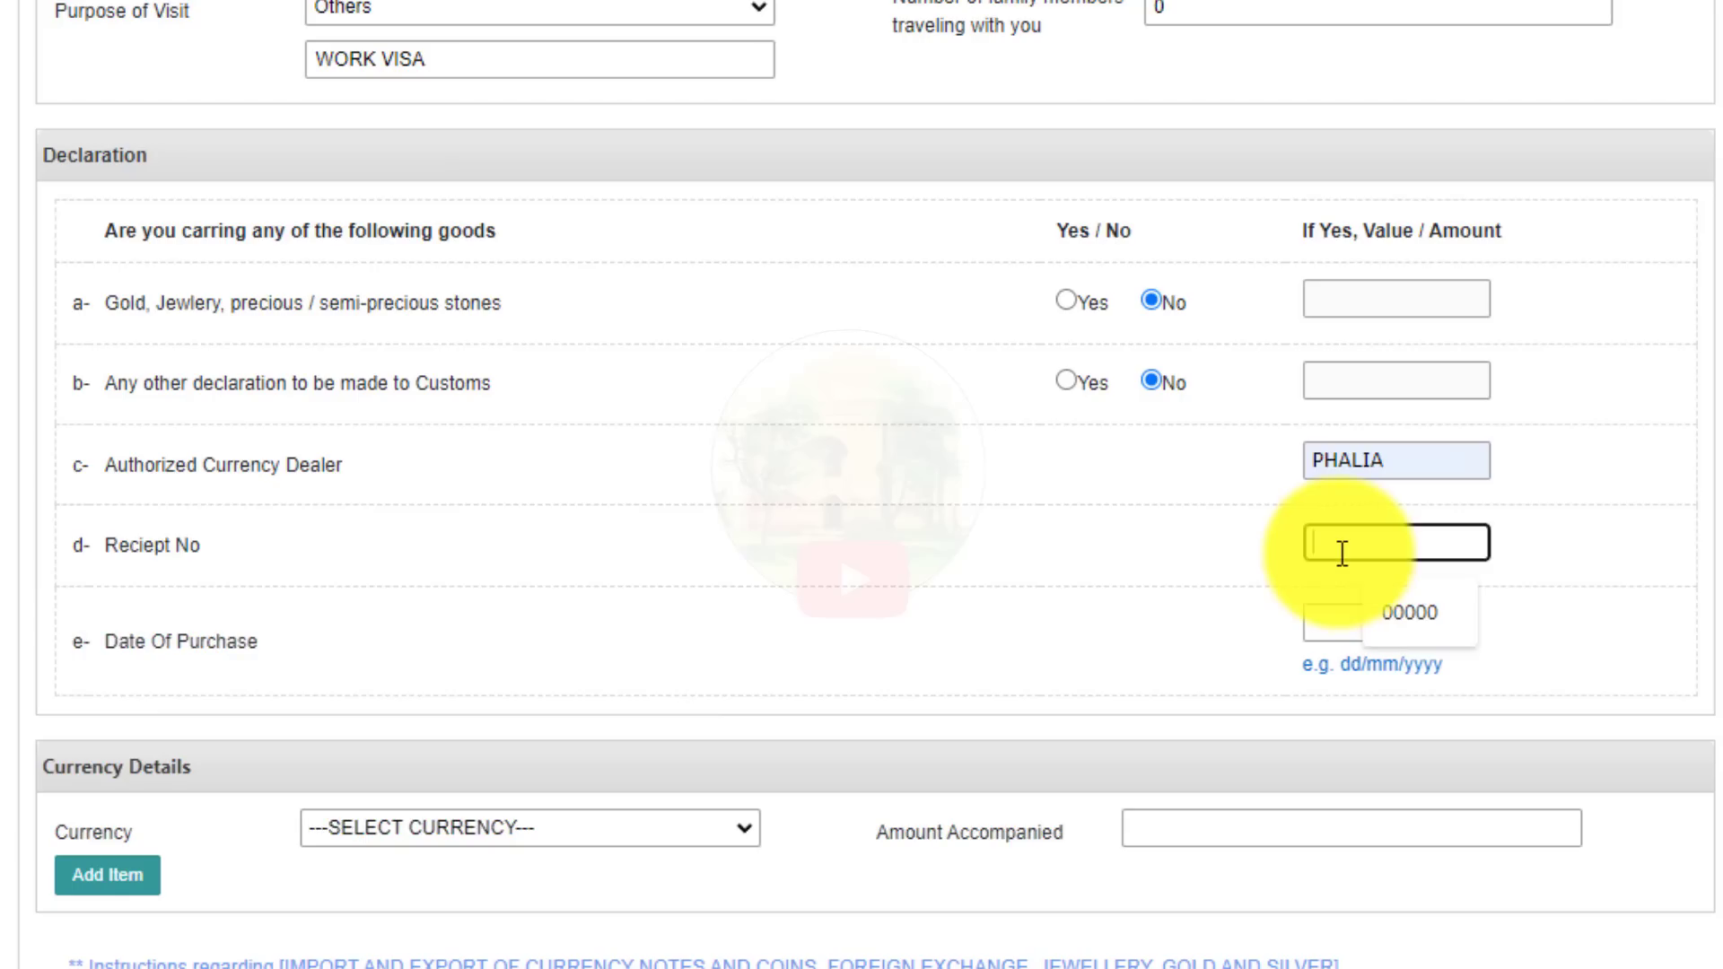
pyautogui.click(1393, 600)
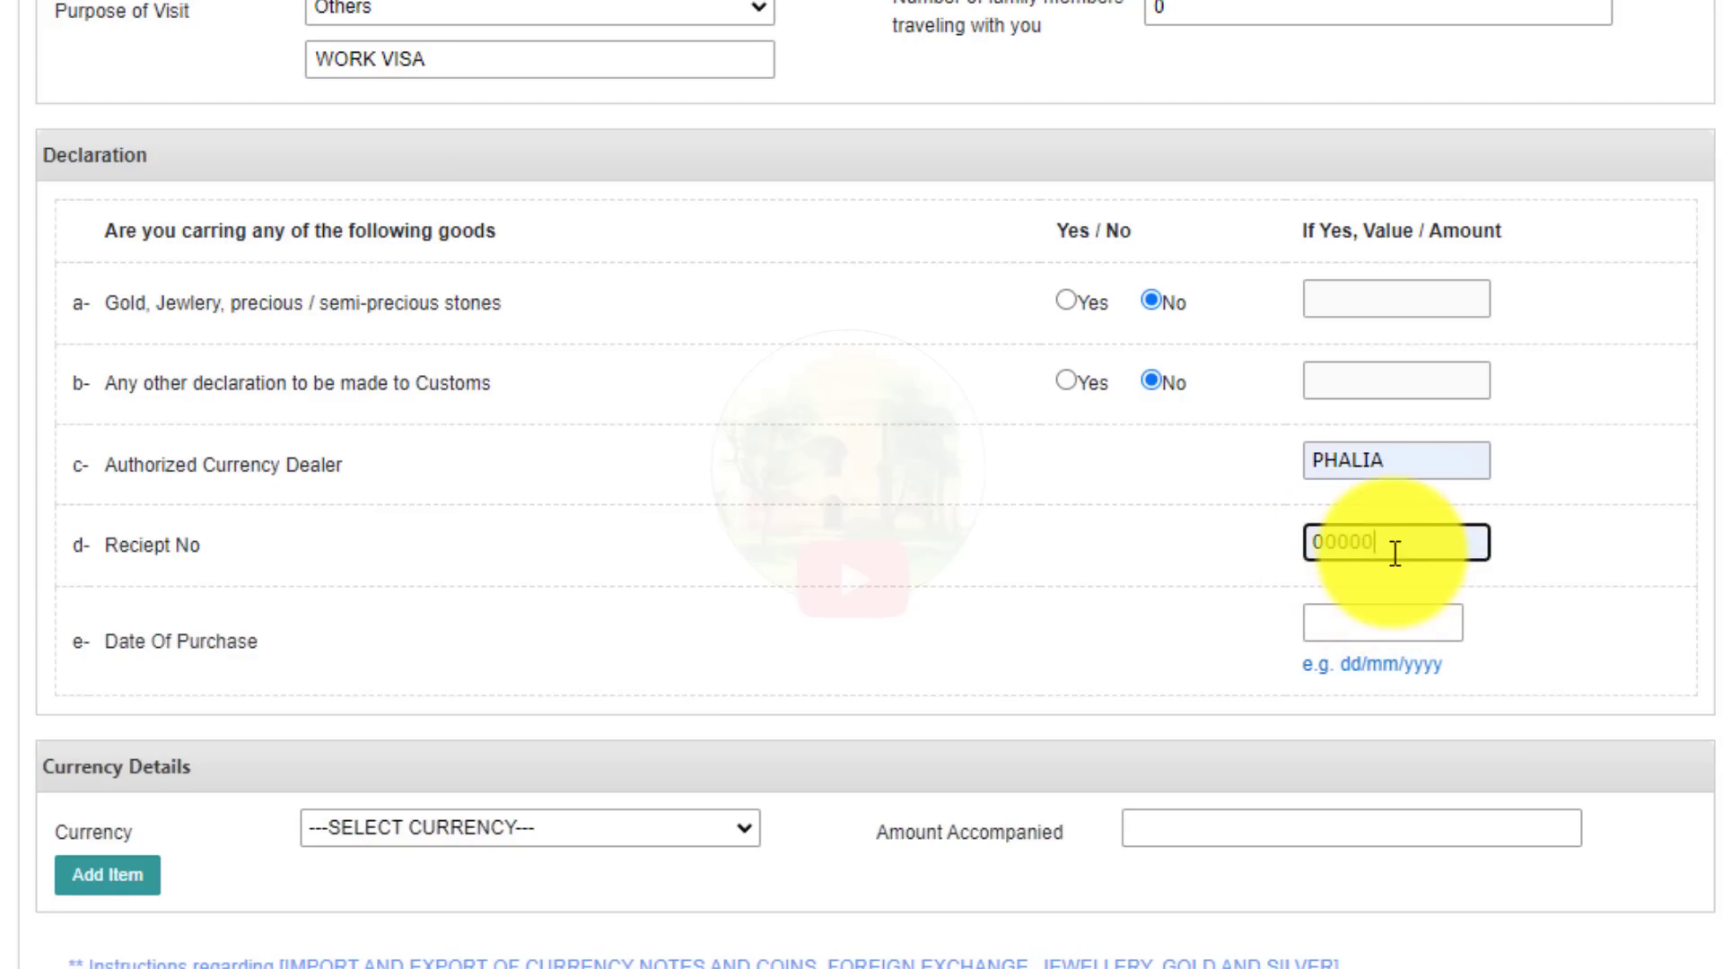
pyautogui.click(1087, 638)
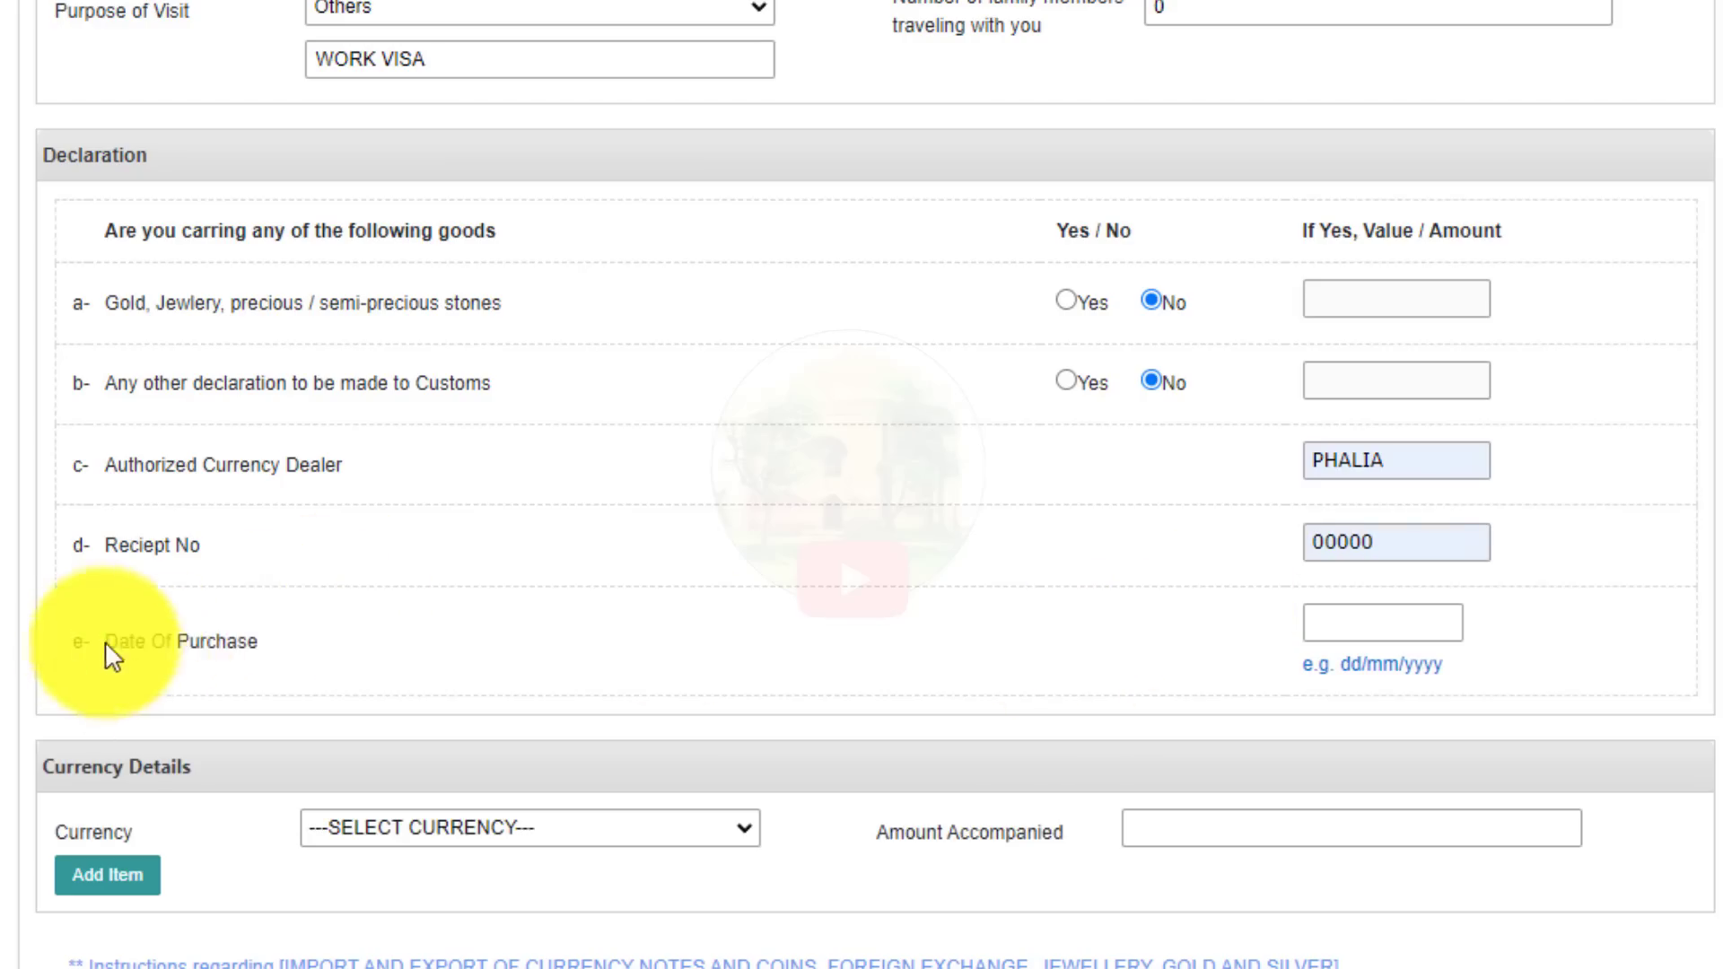
# Enter 11/08/2022 as the date of purchase.
pyautogui.moveTo(112, 657); pyautogui.dragTo(461, 654)
pyautogui.click(1423, 621)
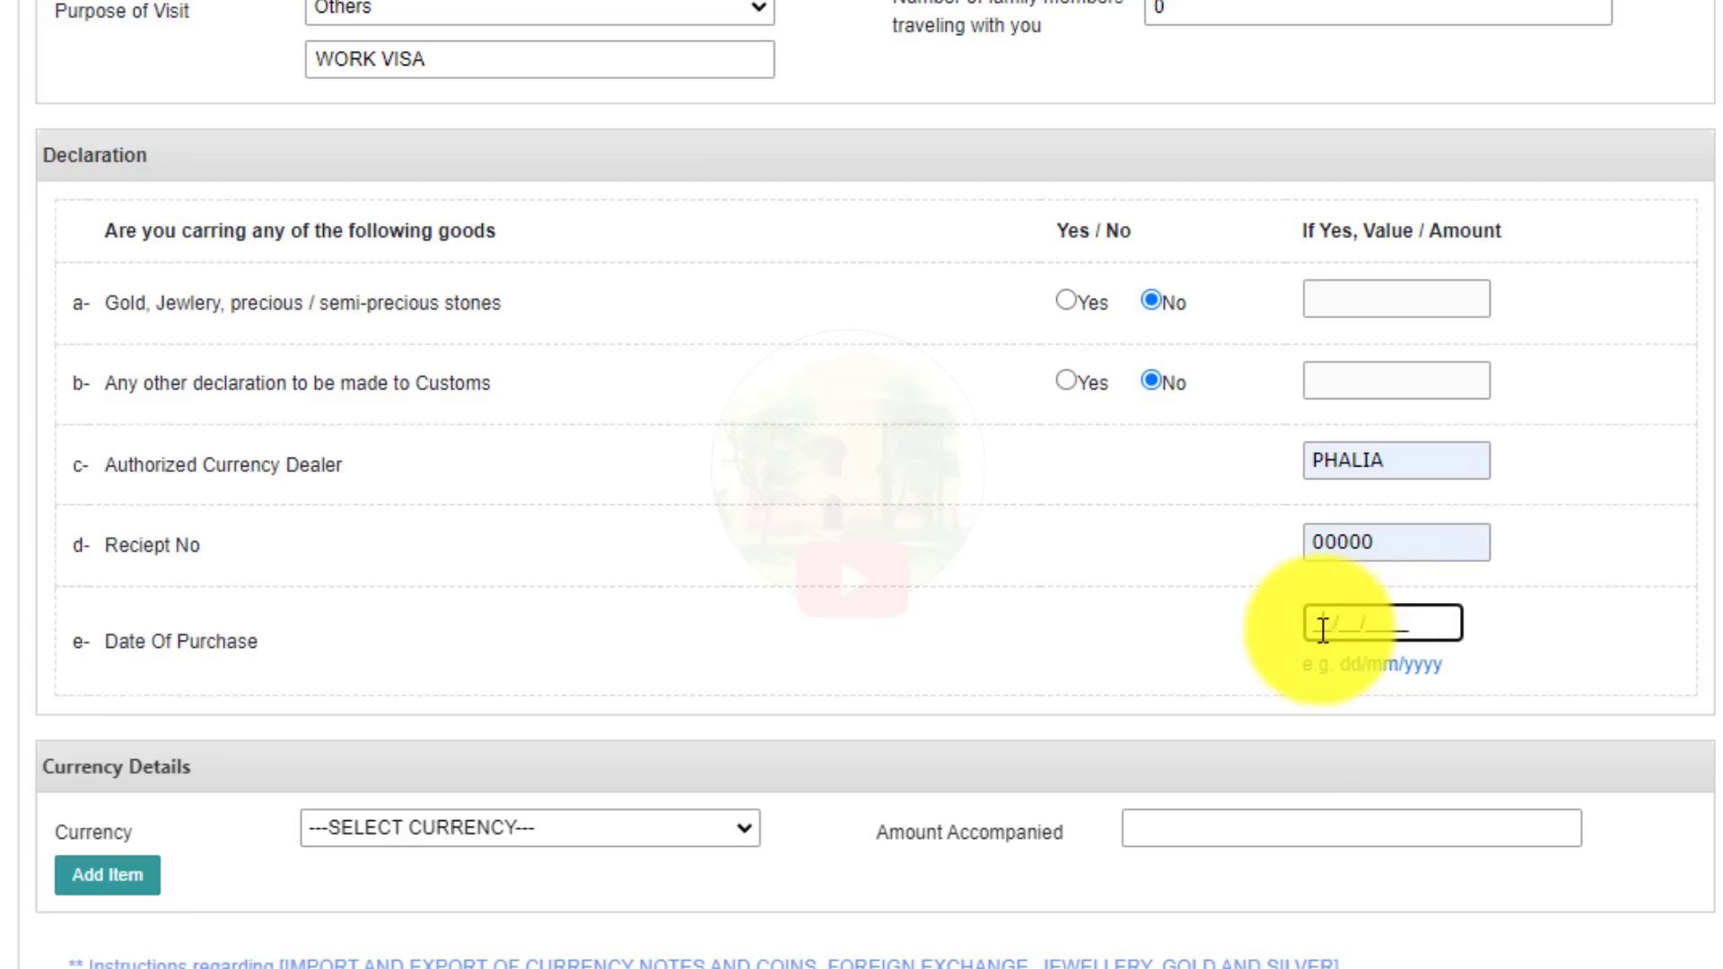
pyautogui.write('11/')
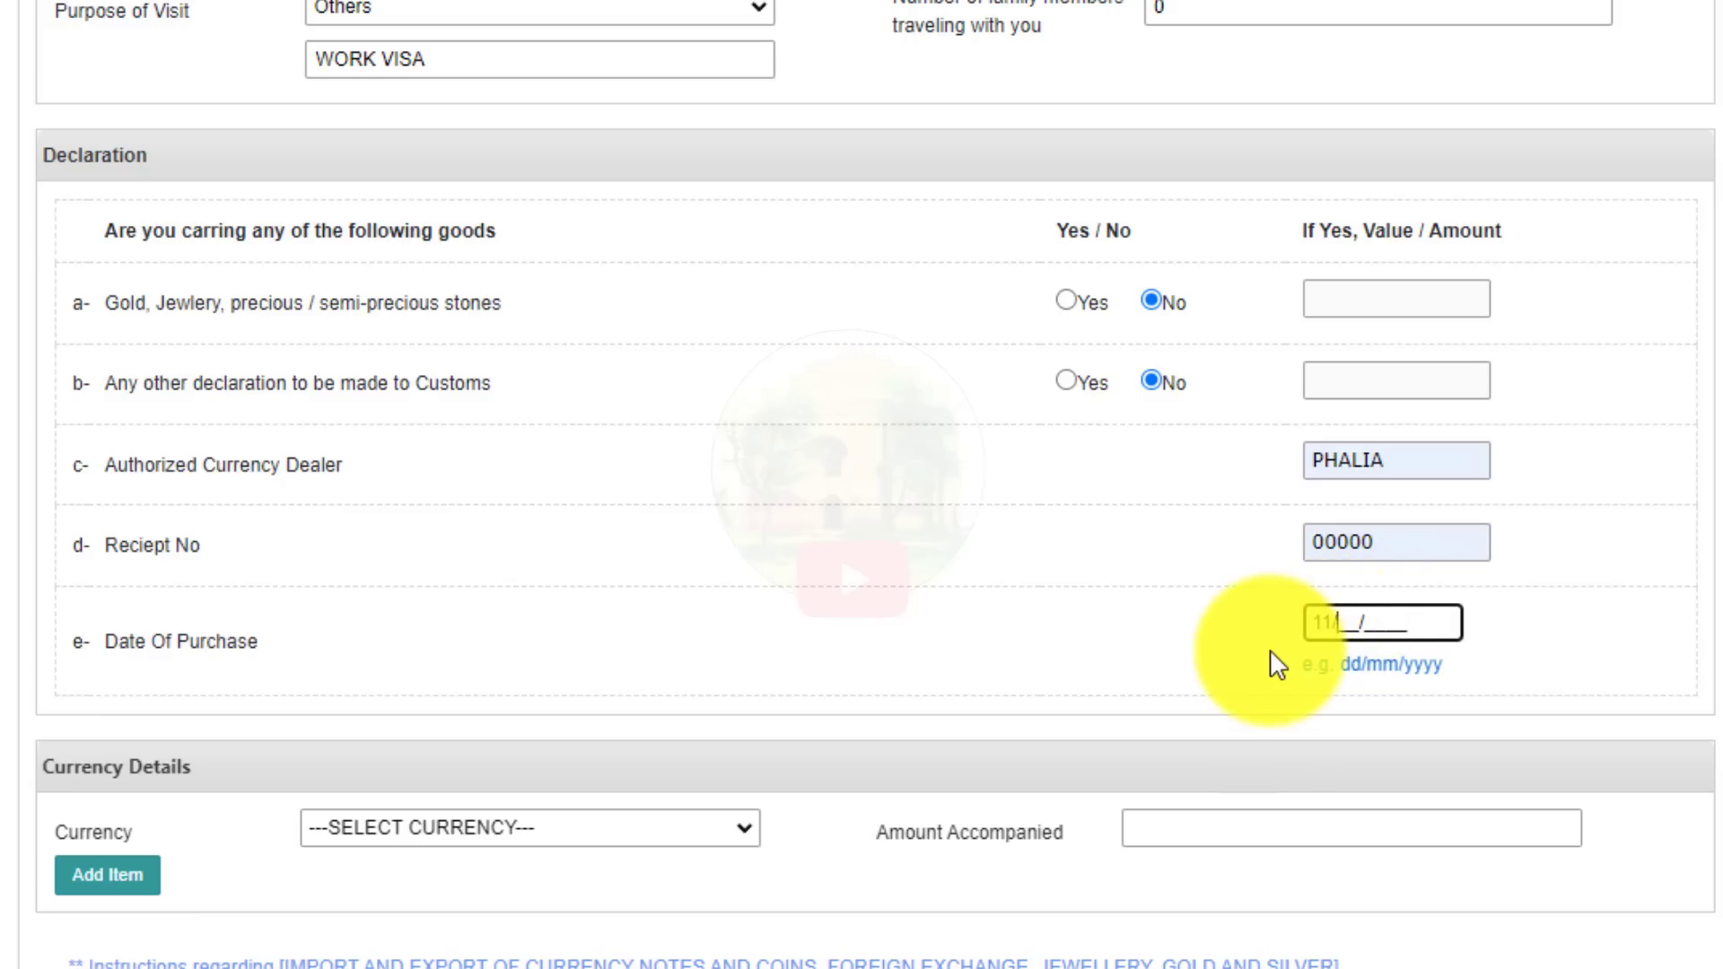
pyautogui.write('08/2022')
pyautogui.click(890, 563)
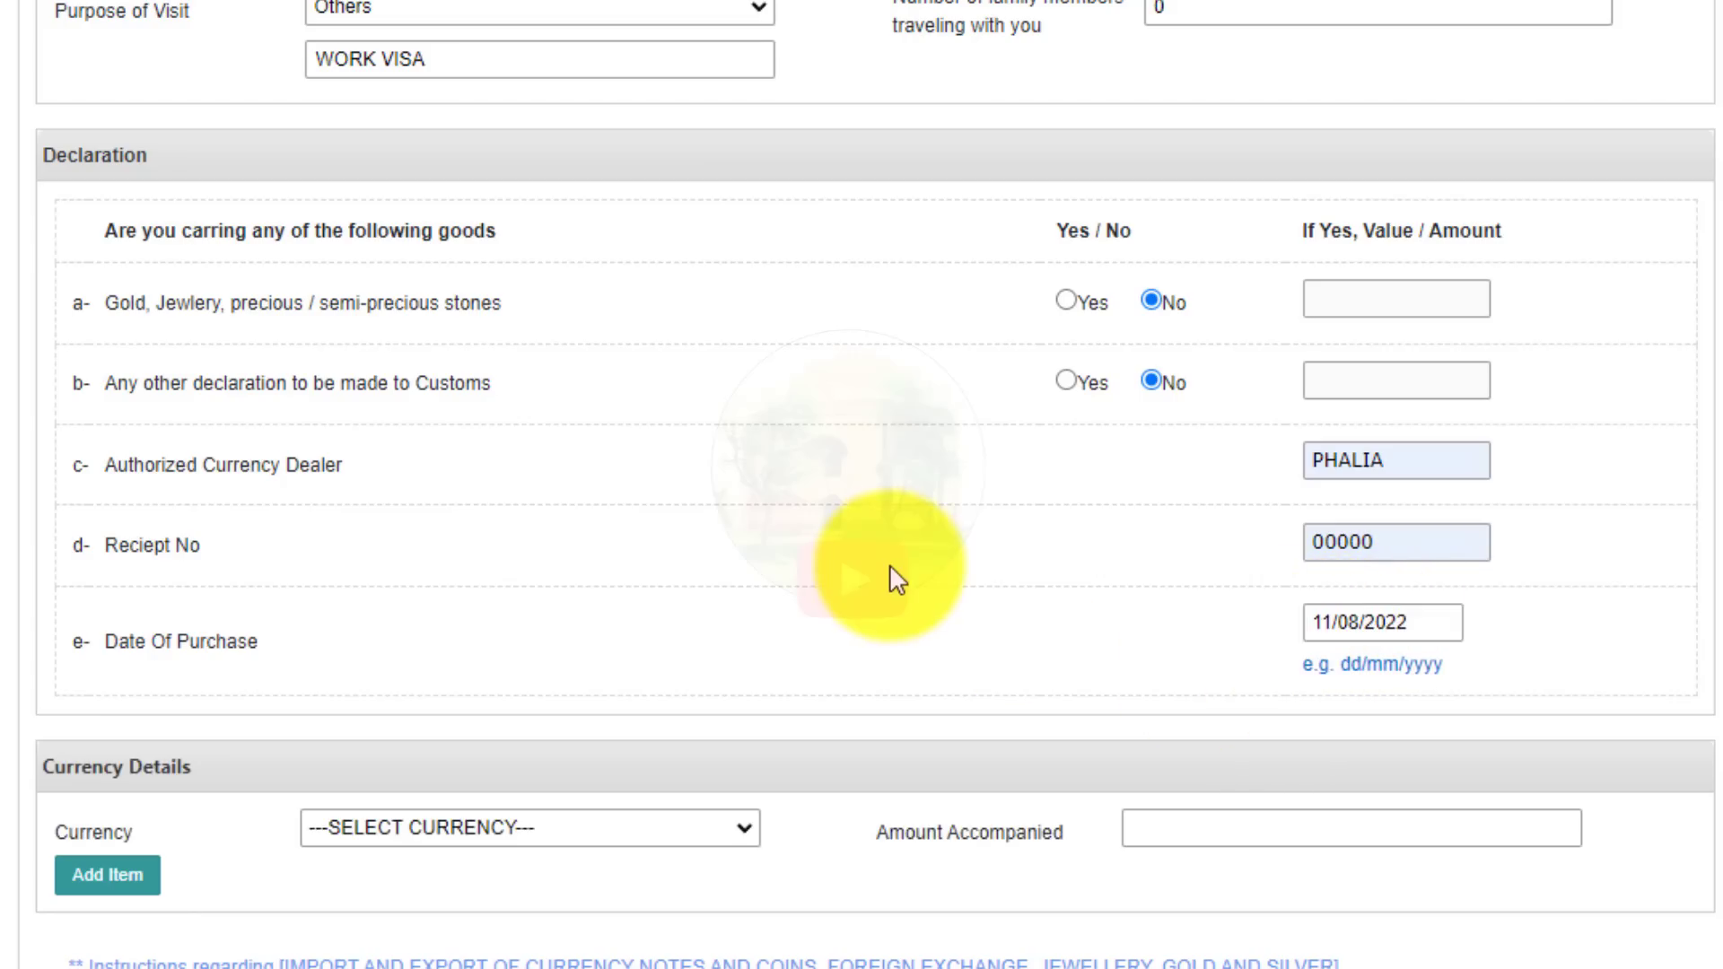
pyautogui.scroll(-5, 890, 563)
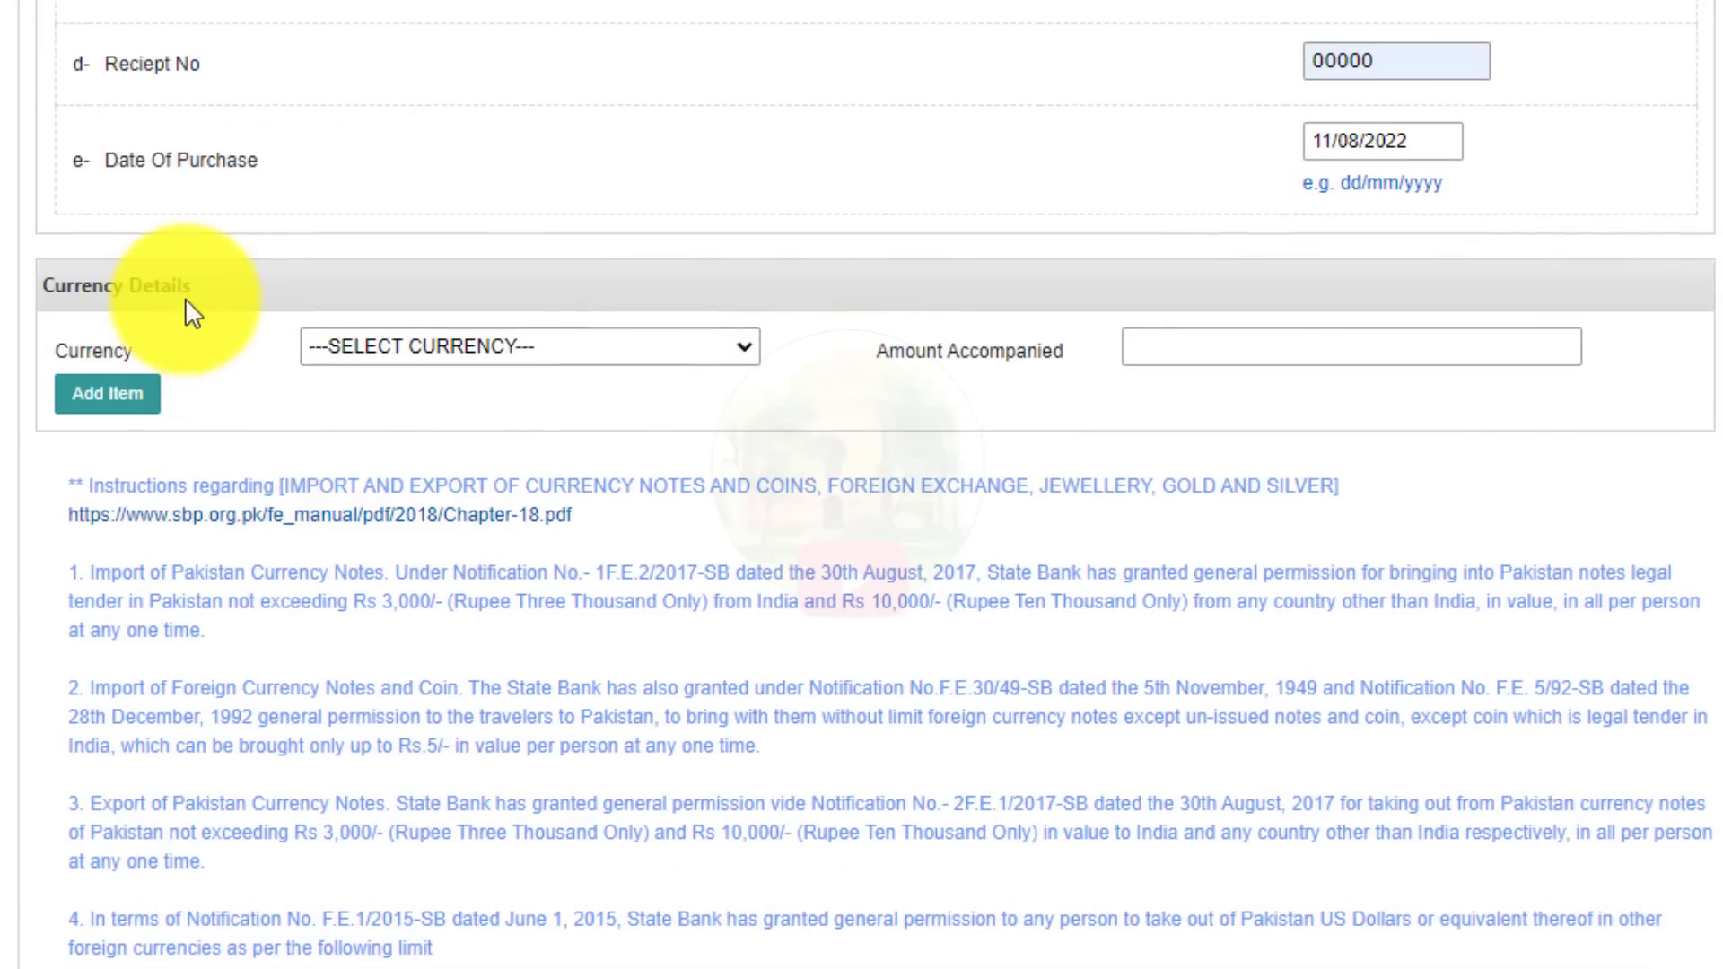
# Add a Qatar-Riyal currency entry with an amount of 200 to the table.
pyautogui.click(443, 352)
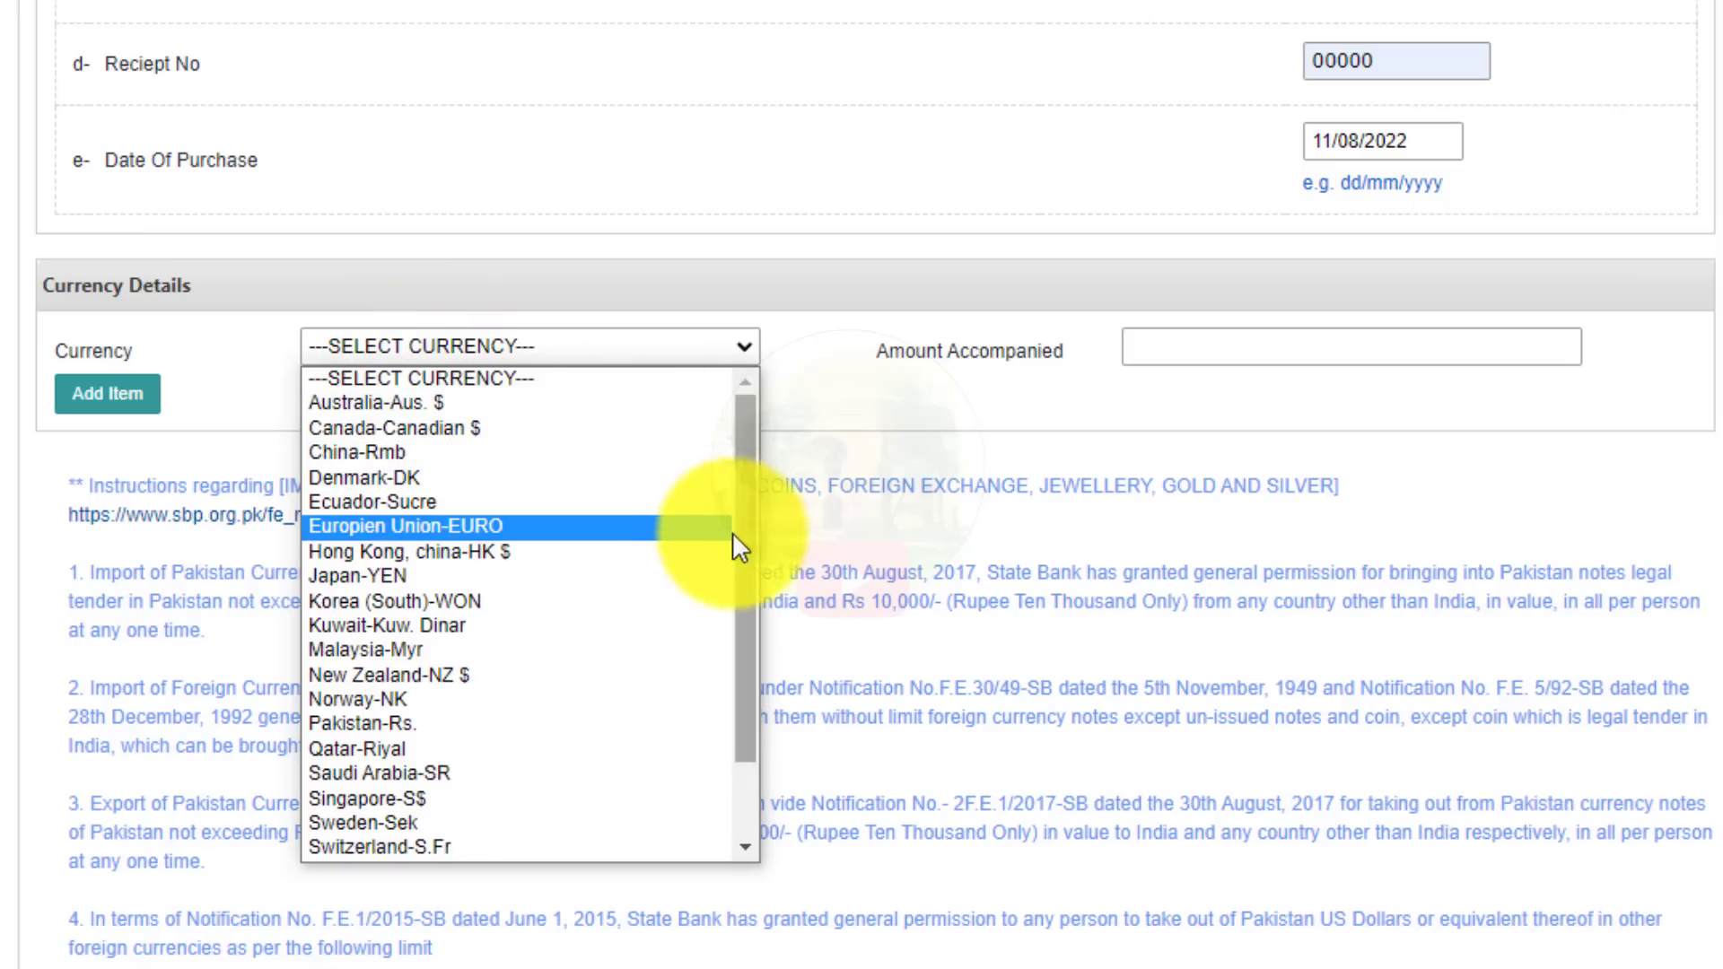
pyautogui.press('q')
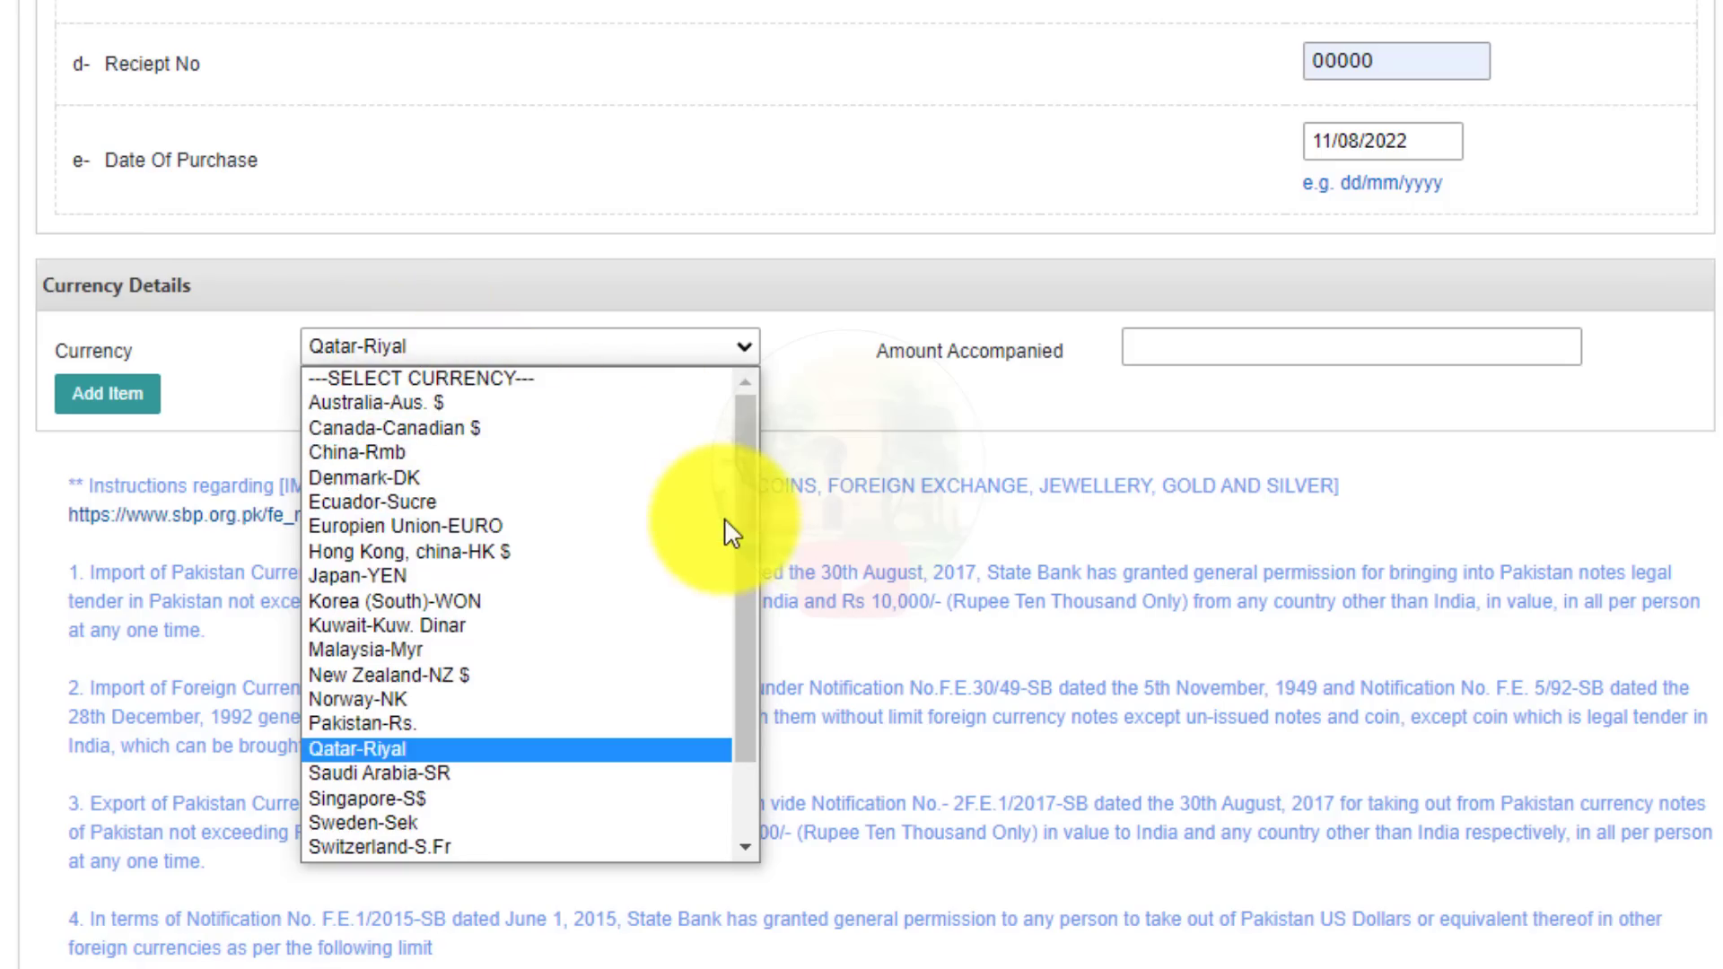
pyautogui.click(428, 748)
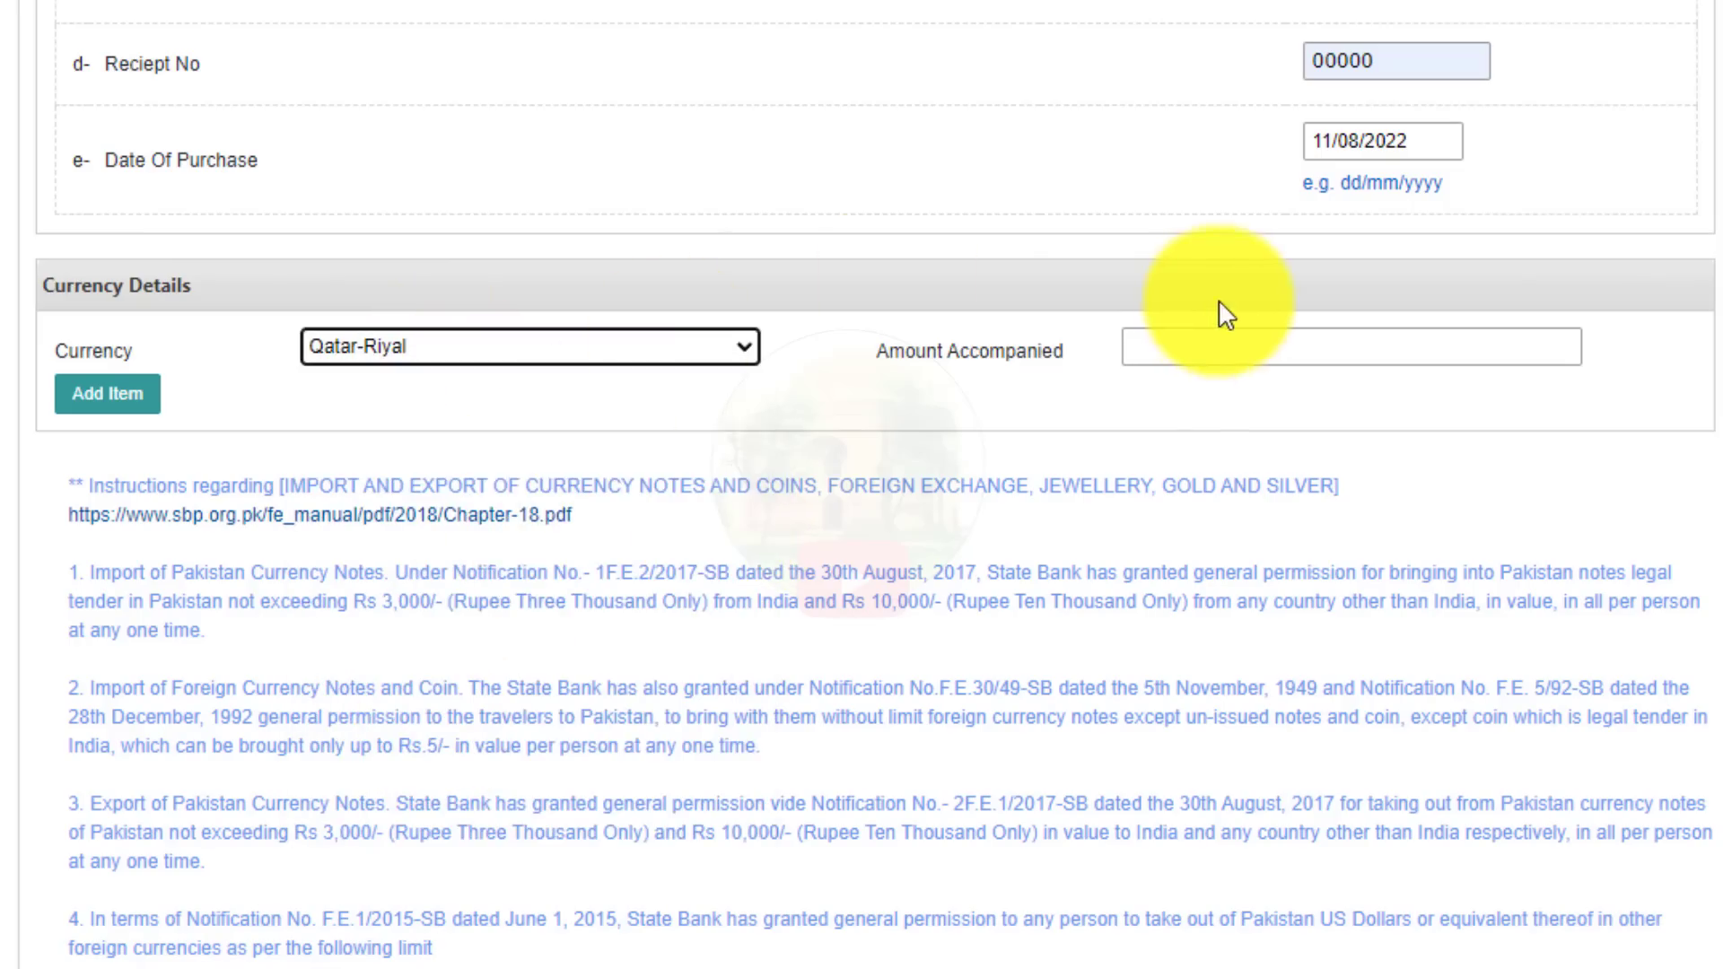
pyautogui.click(1217, 357)
pyautogui.click(1358, 416)
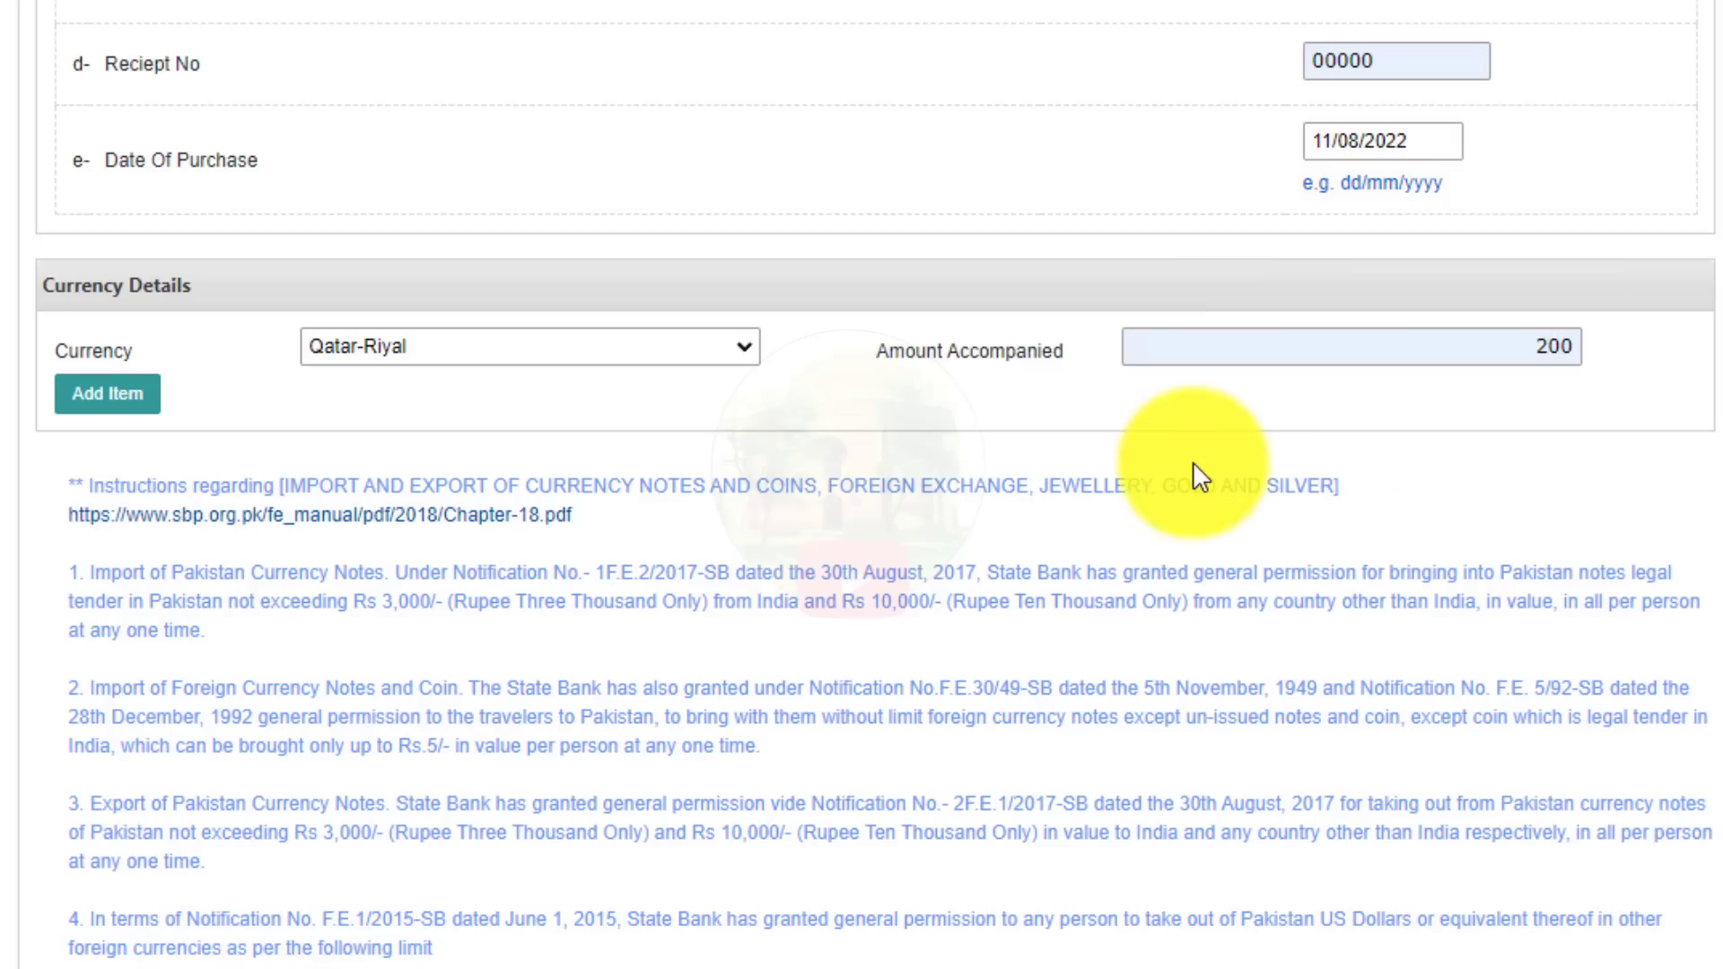
pyautogui.hotkey('ctrl', 'z')
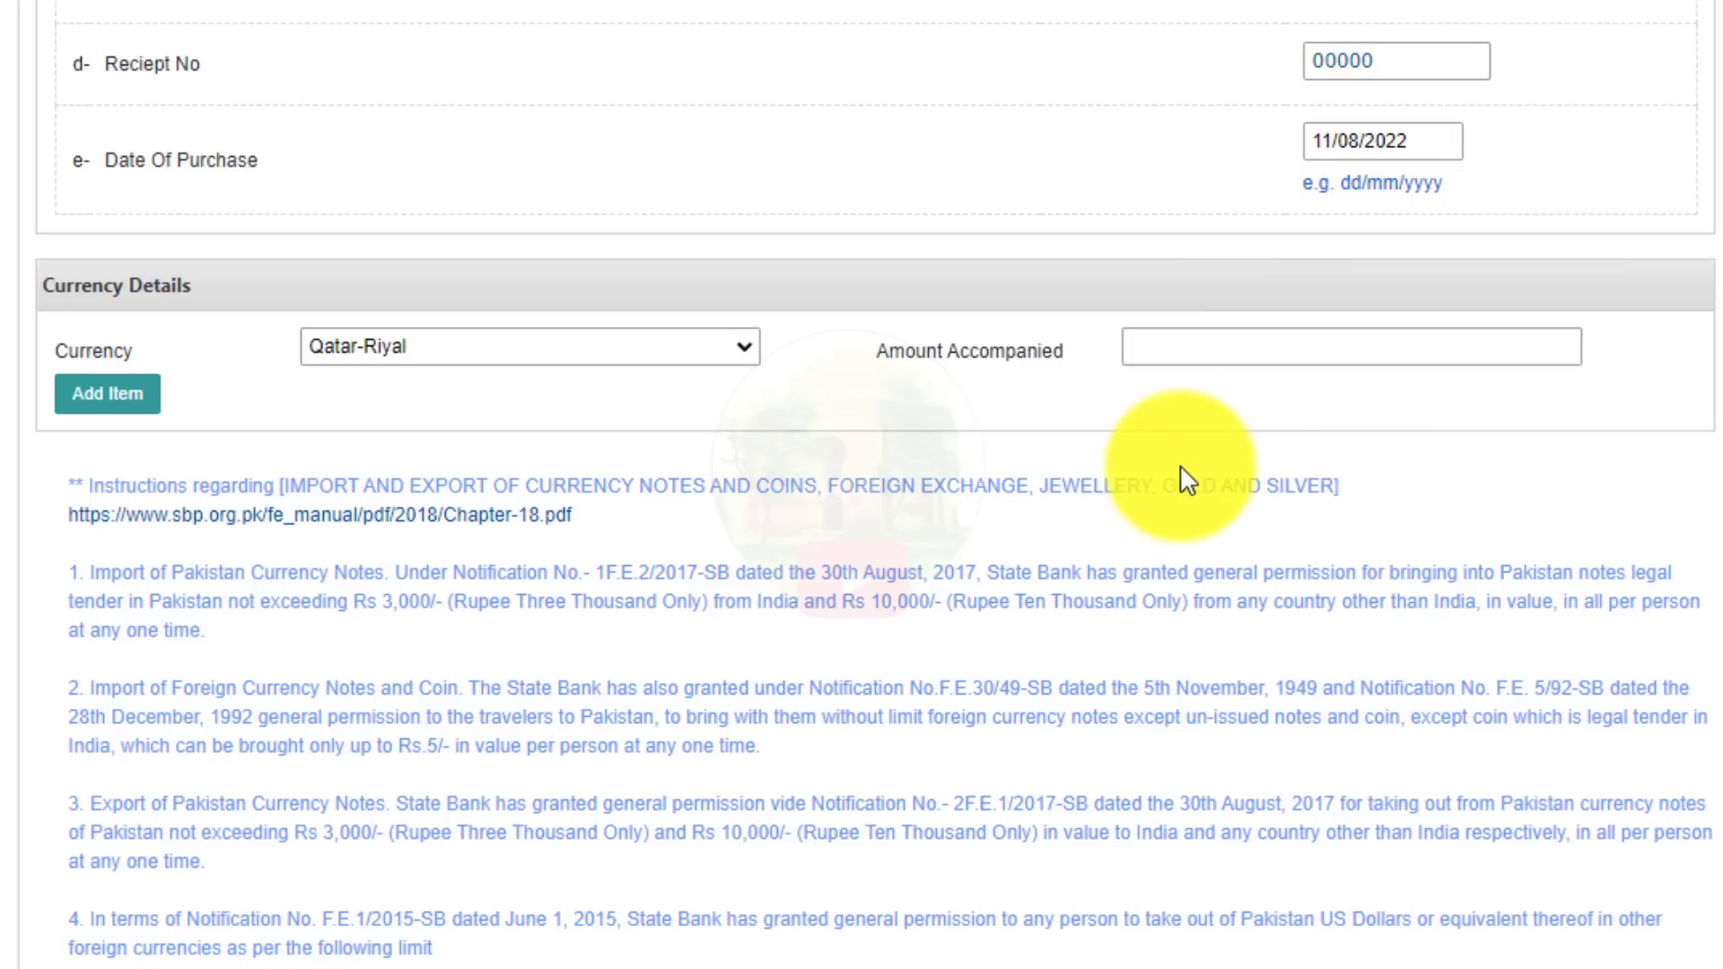
pyautogui.click(1131, 344)
pyautogui.write('200')
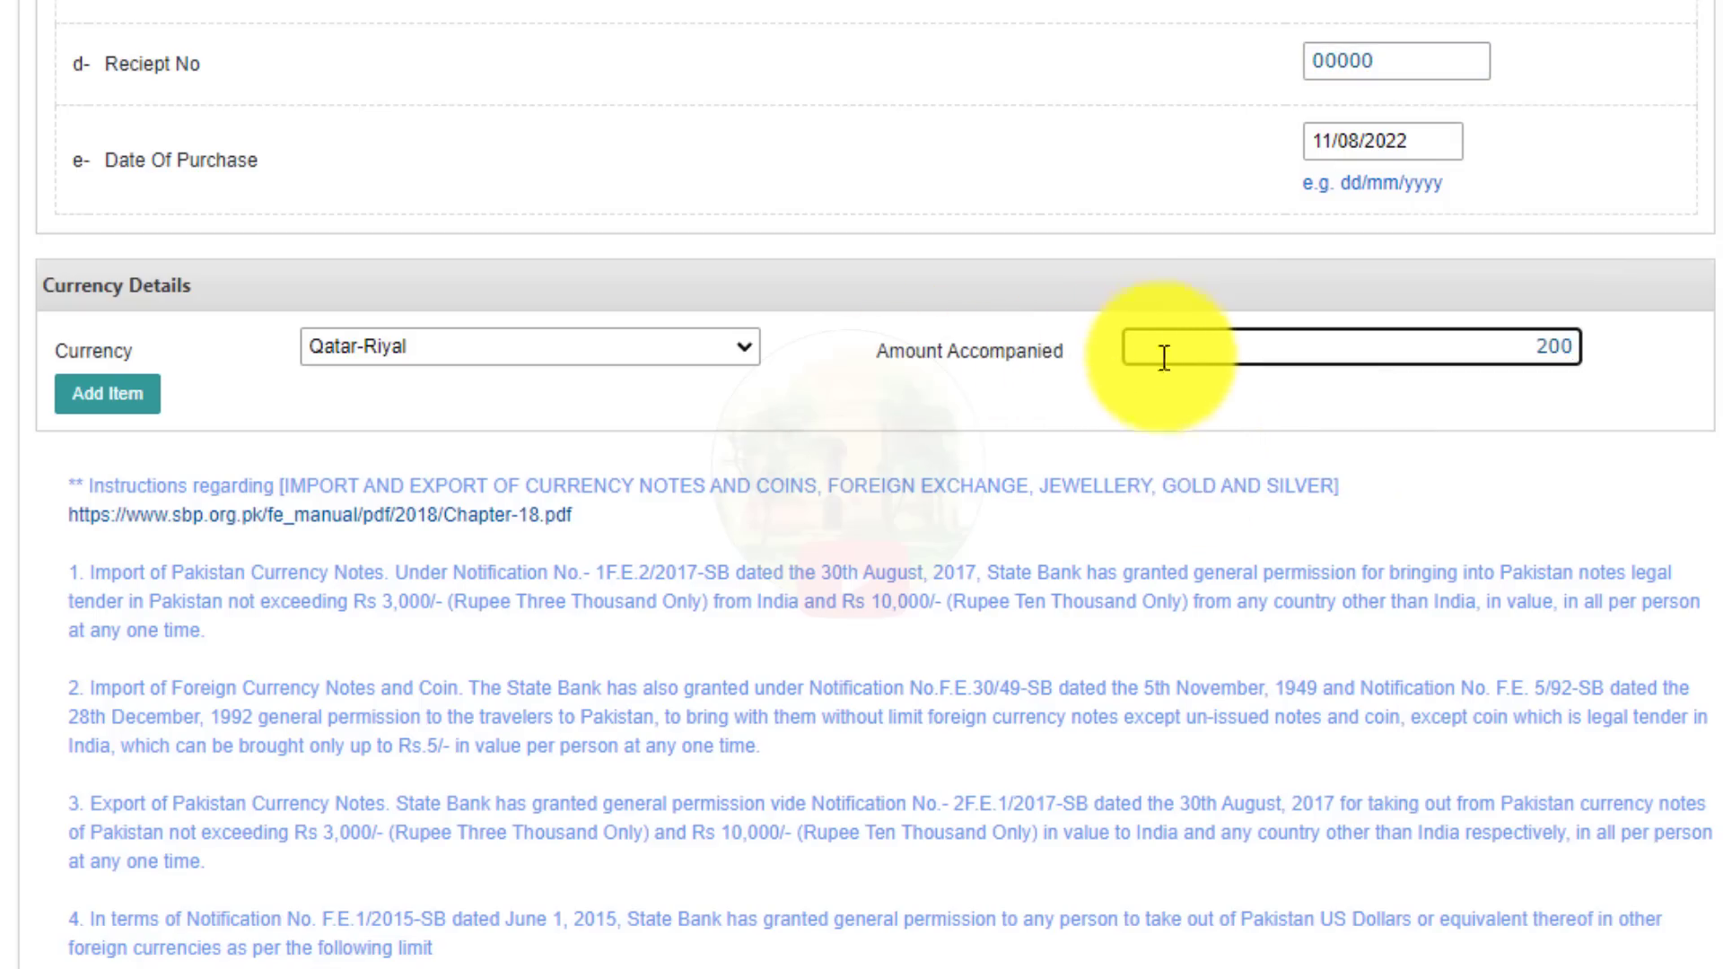
pyautogui.click(1155, 402)
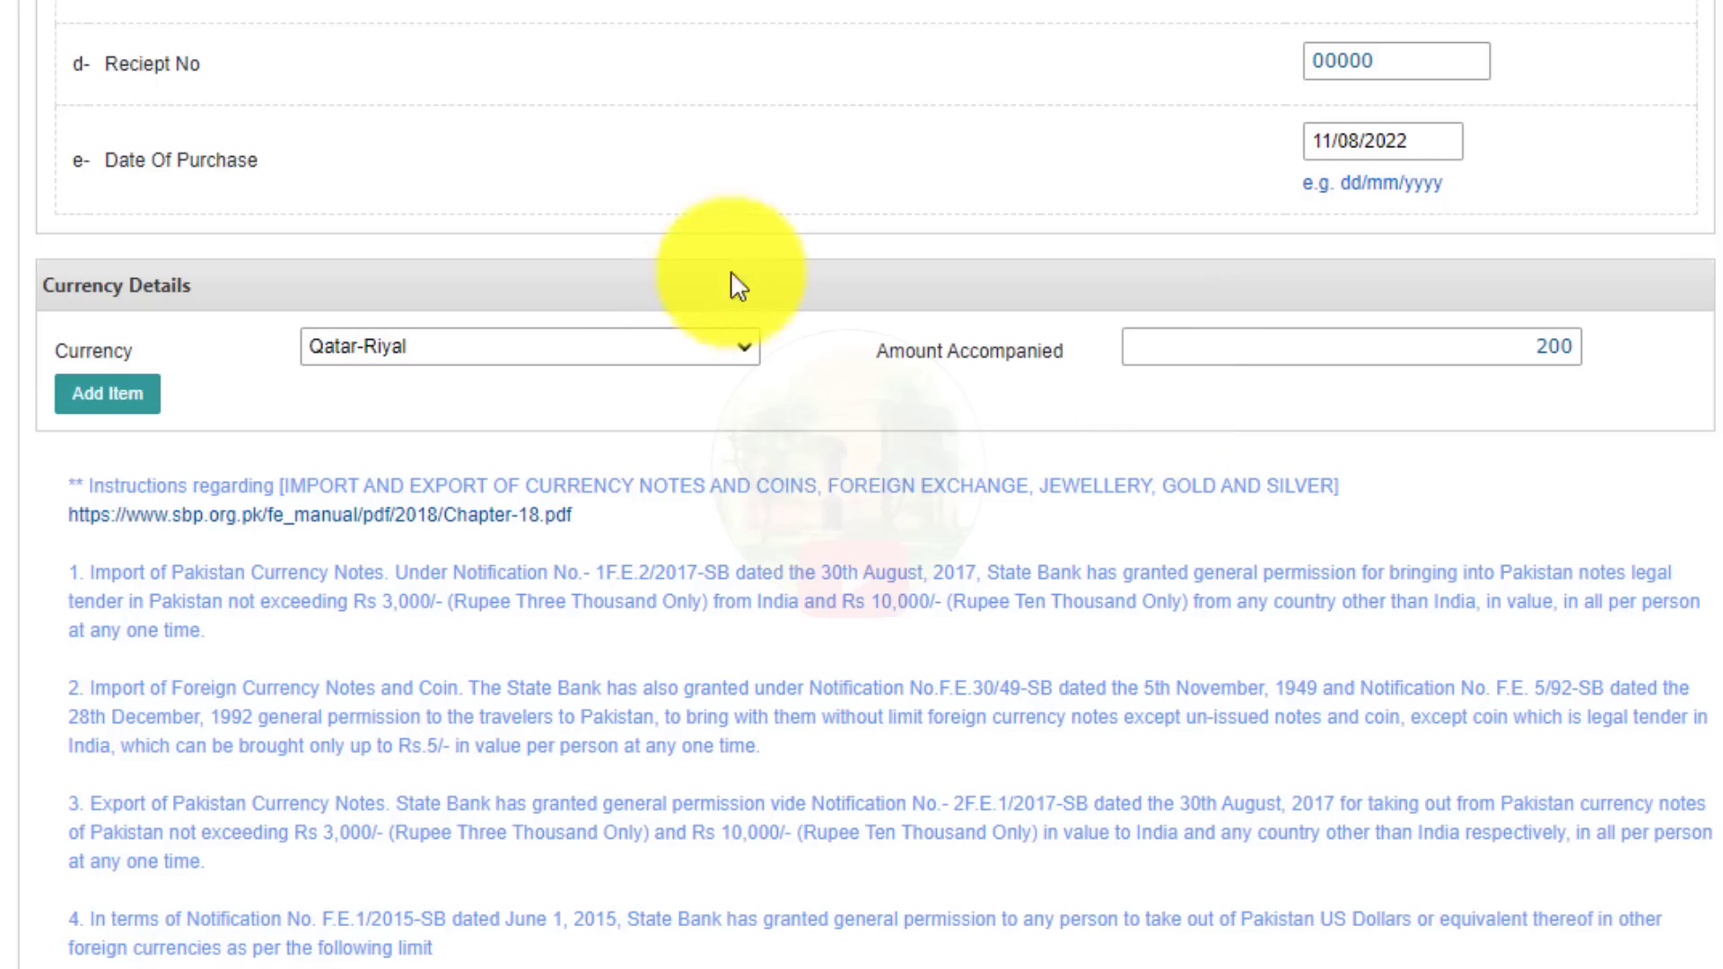
pyautogui.click(109, 404)
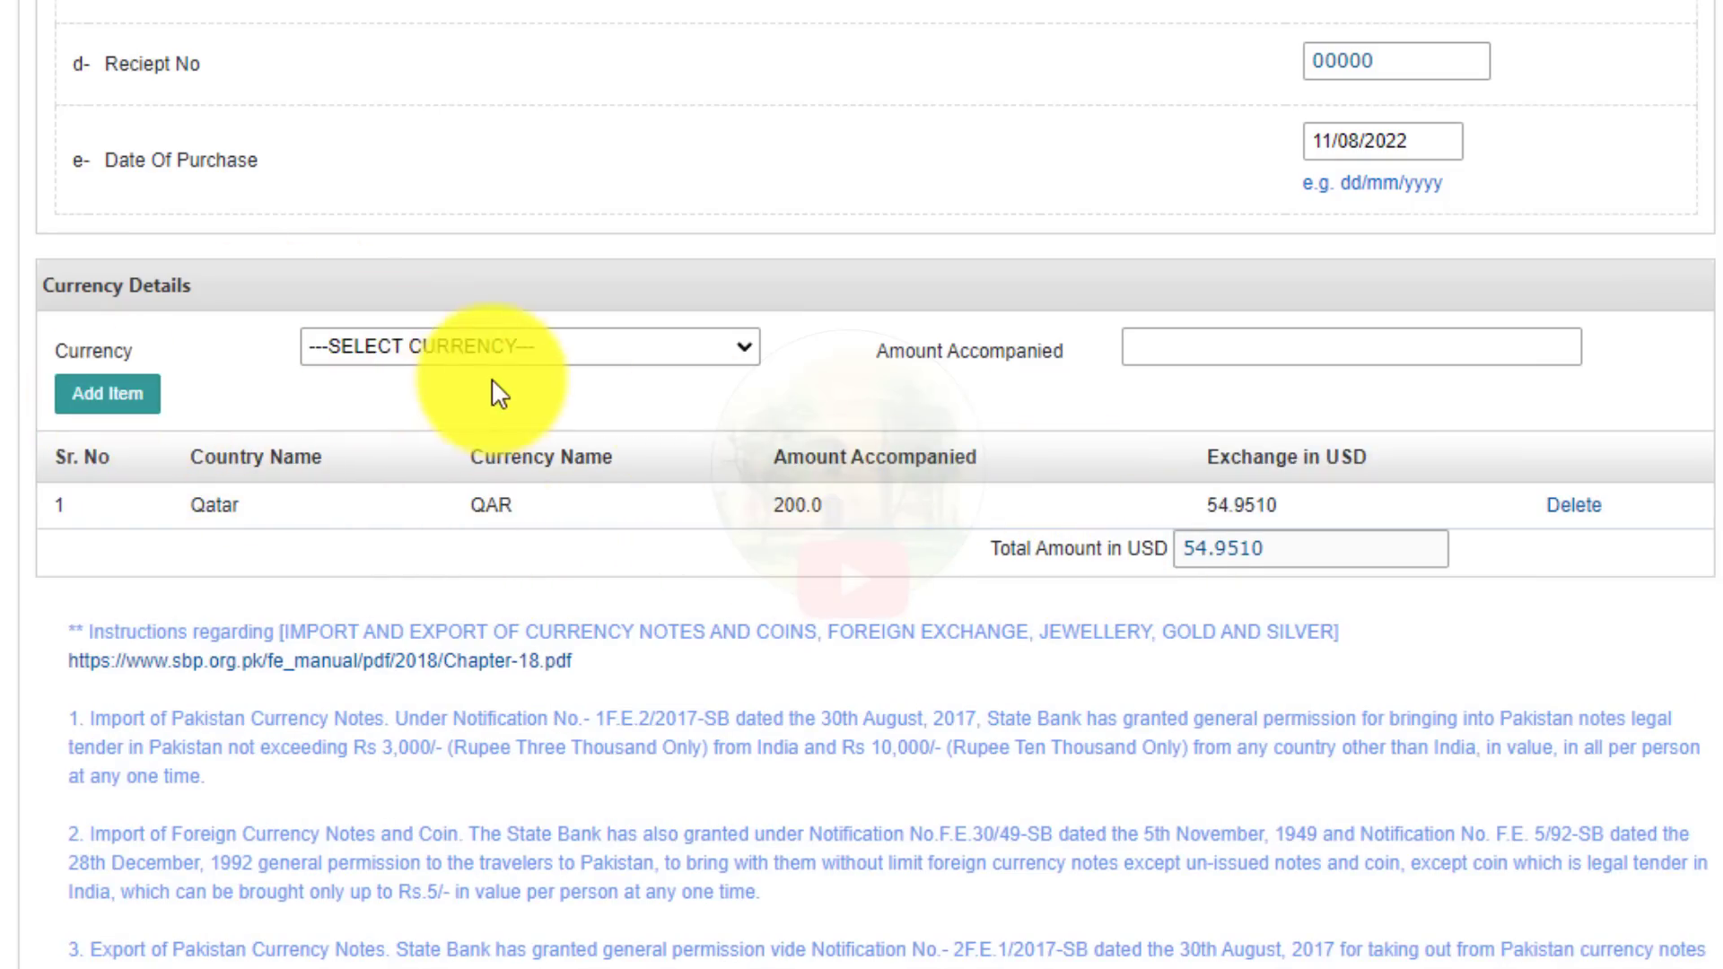
# Highlight the added Qatar row and its 54.9510 USD equivalent.
pyautogui.click(429, 350)
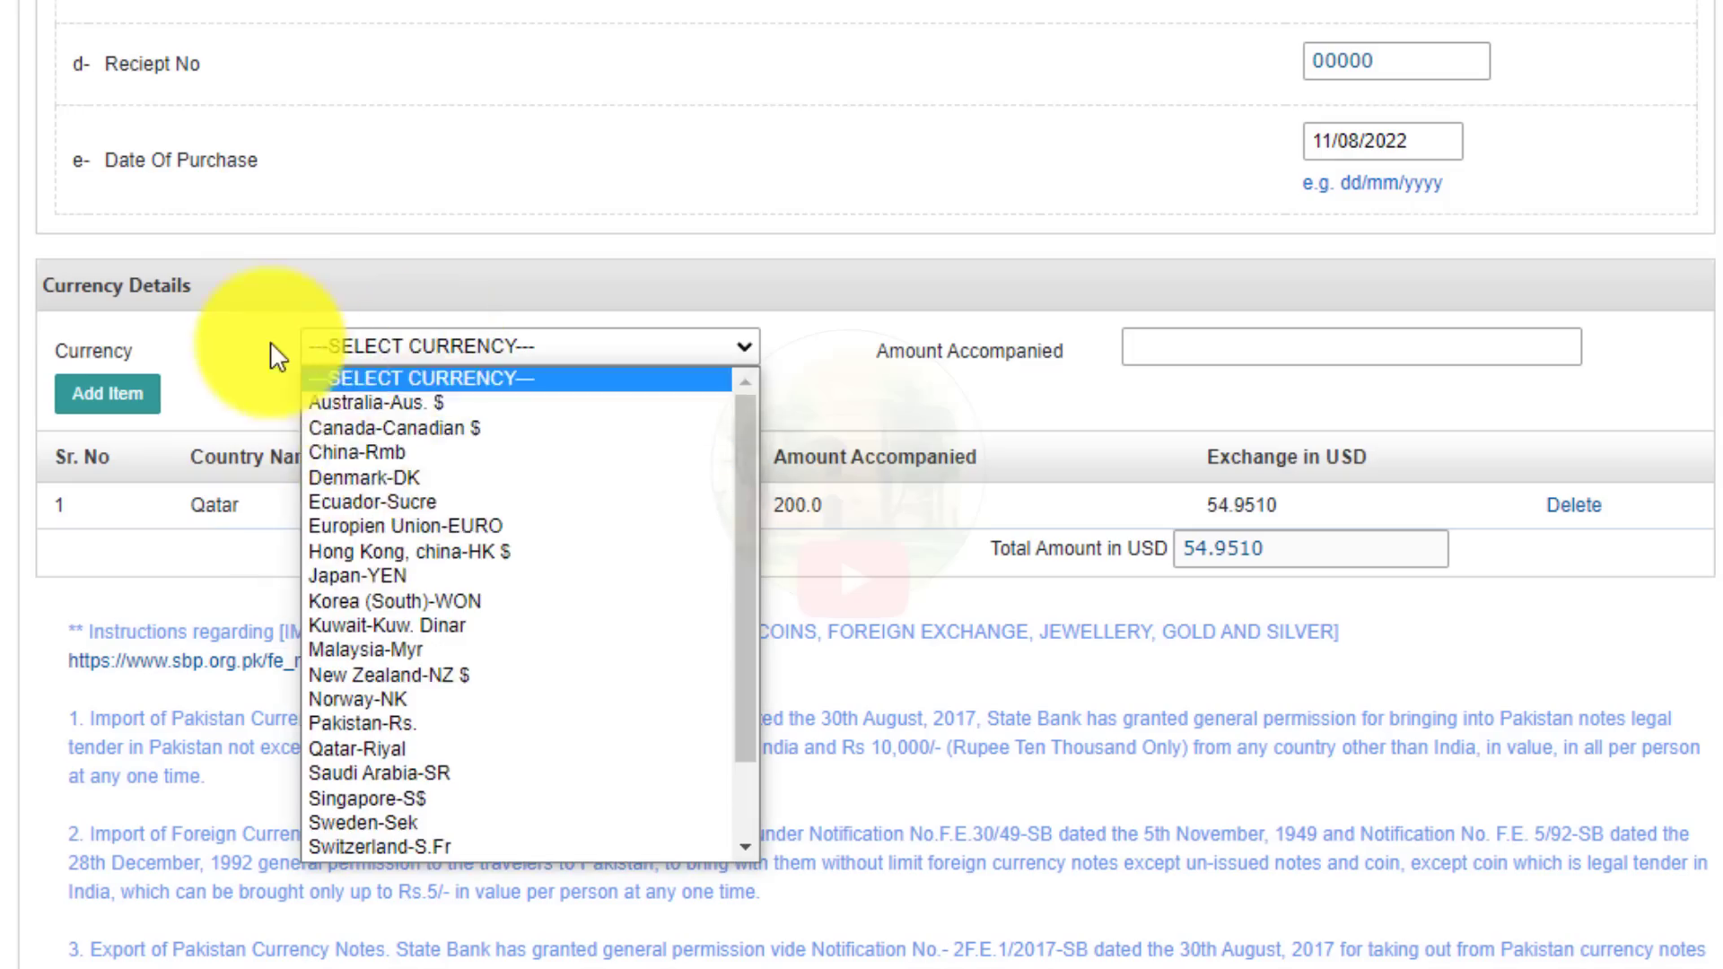
pyautogui.click(539, 372)
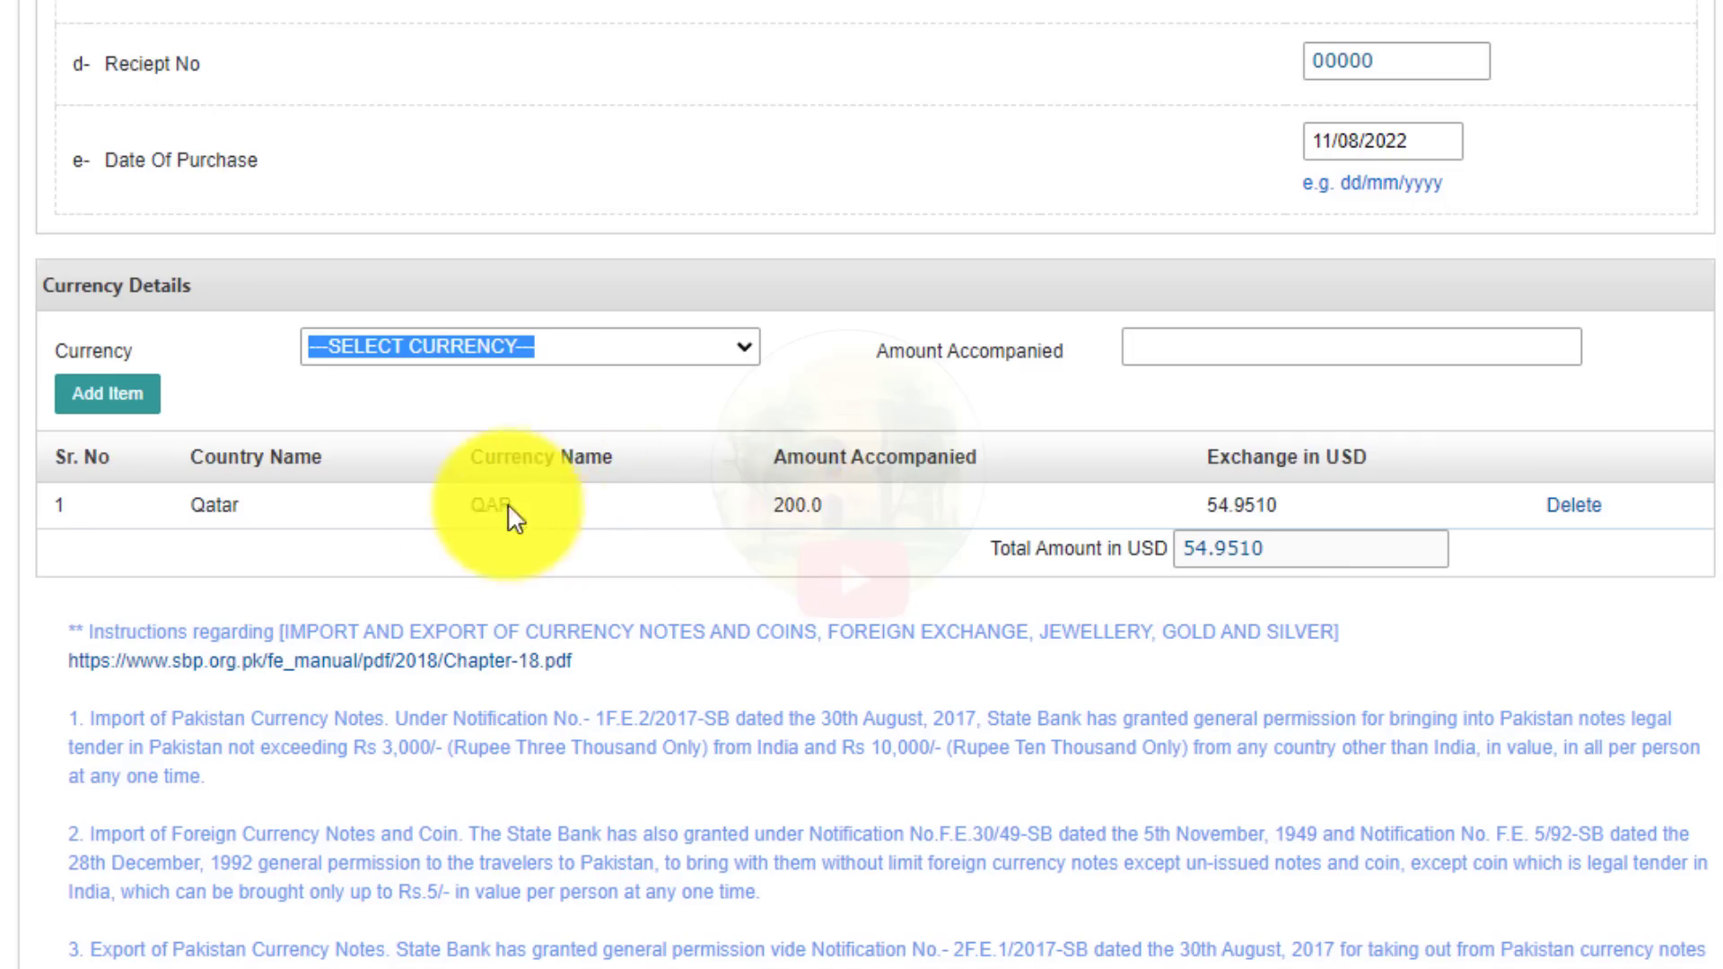
pyautogui.moveTo(734, 492); pyautogui.dragTo(823, 472)
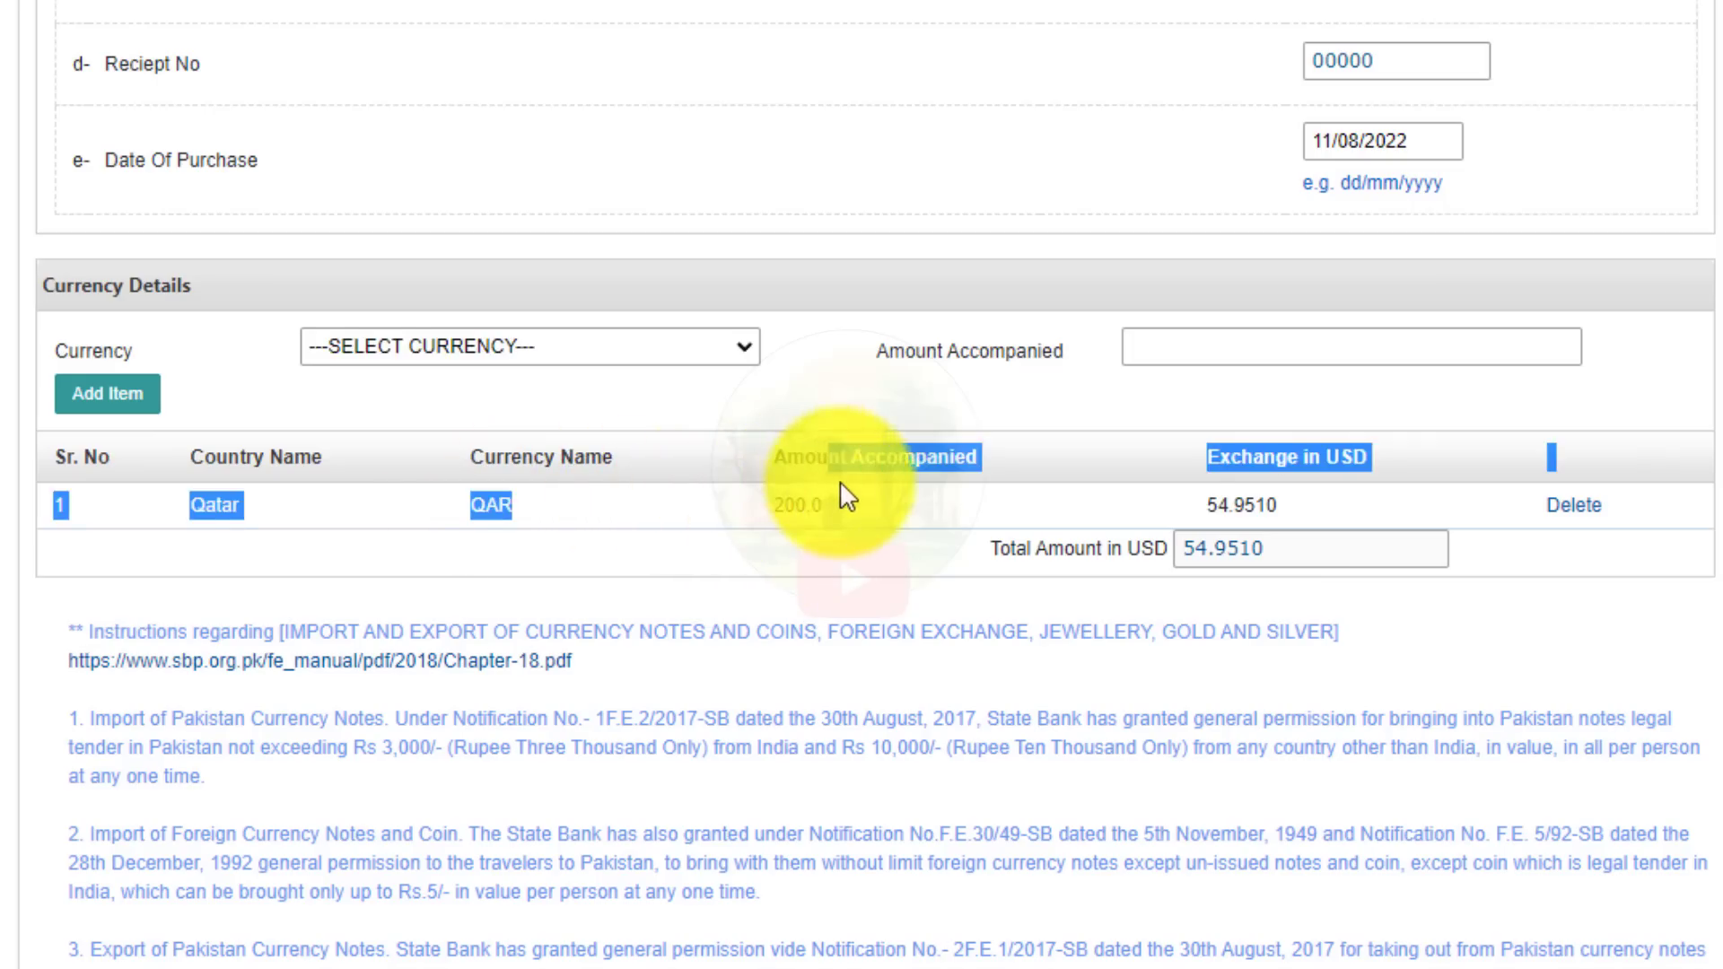
pyautogui.click(838, 492)
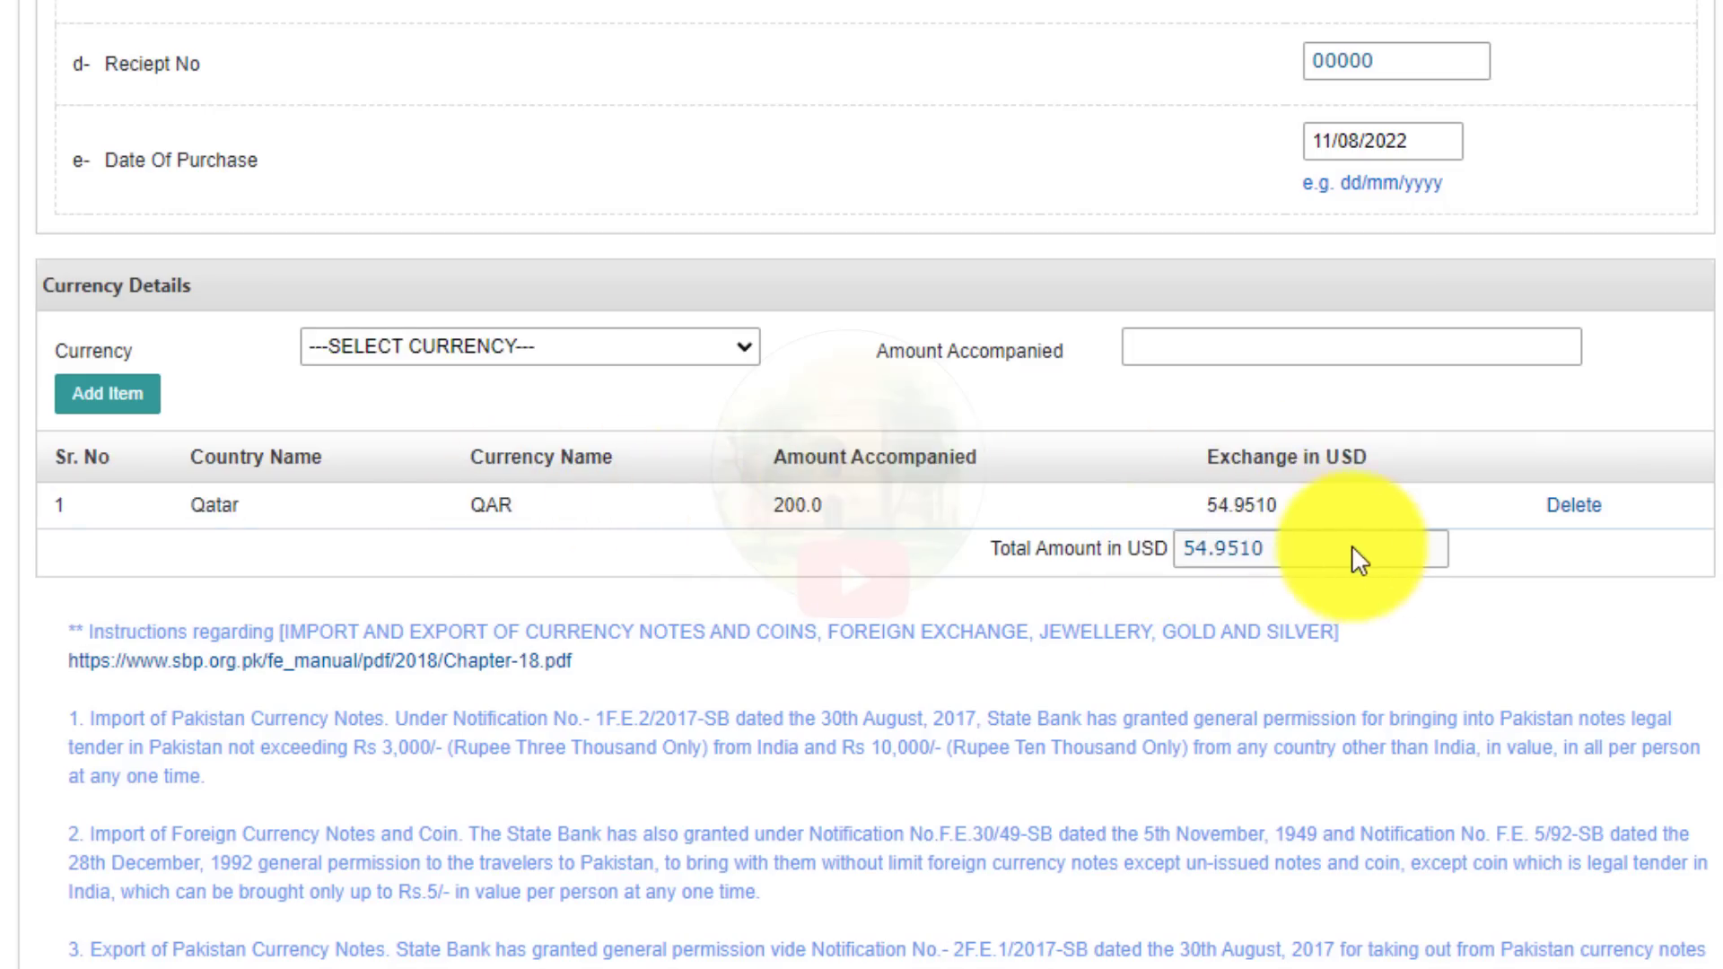
pyautogui.moveTo(1192, 508); pyautogui.dragTo(1289, 512)
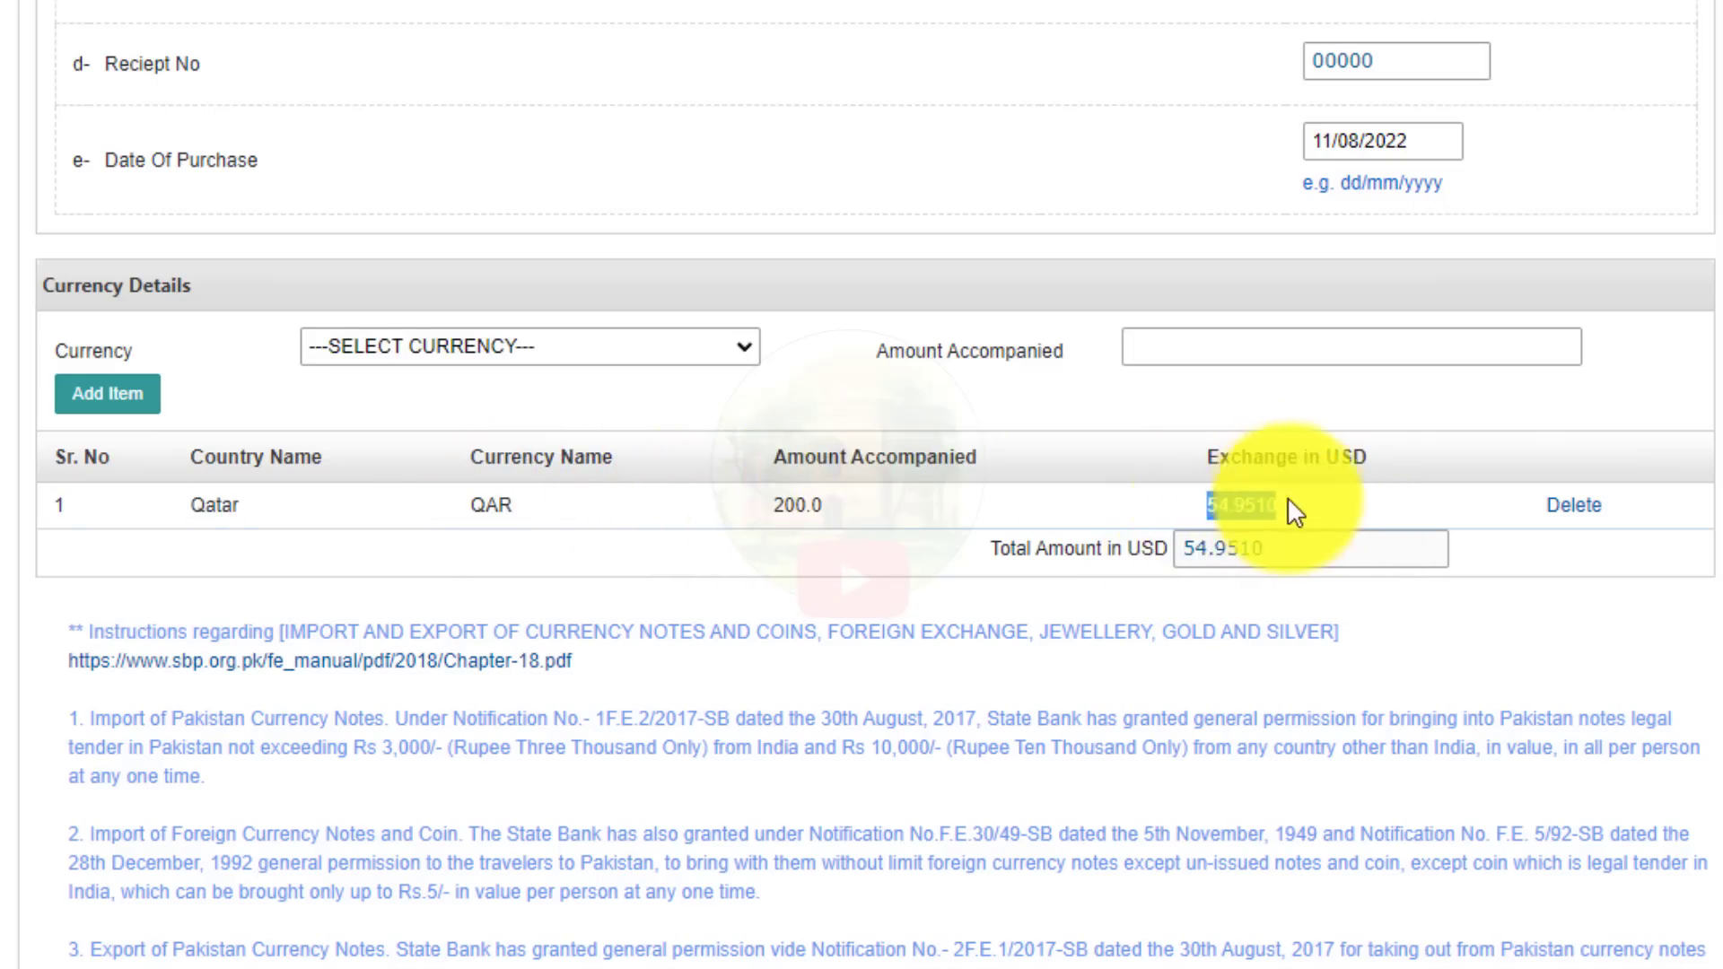
pyautogui.click(1309, 506)
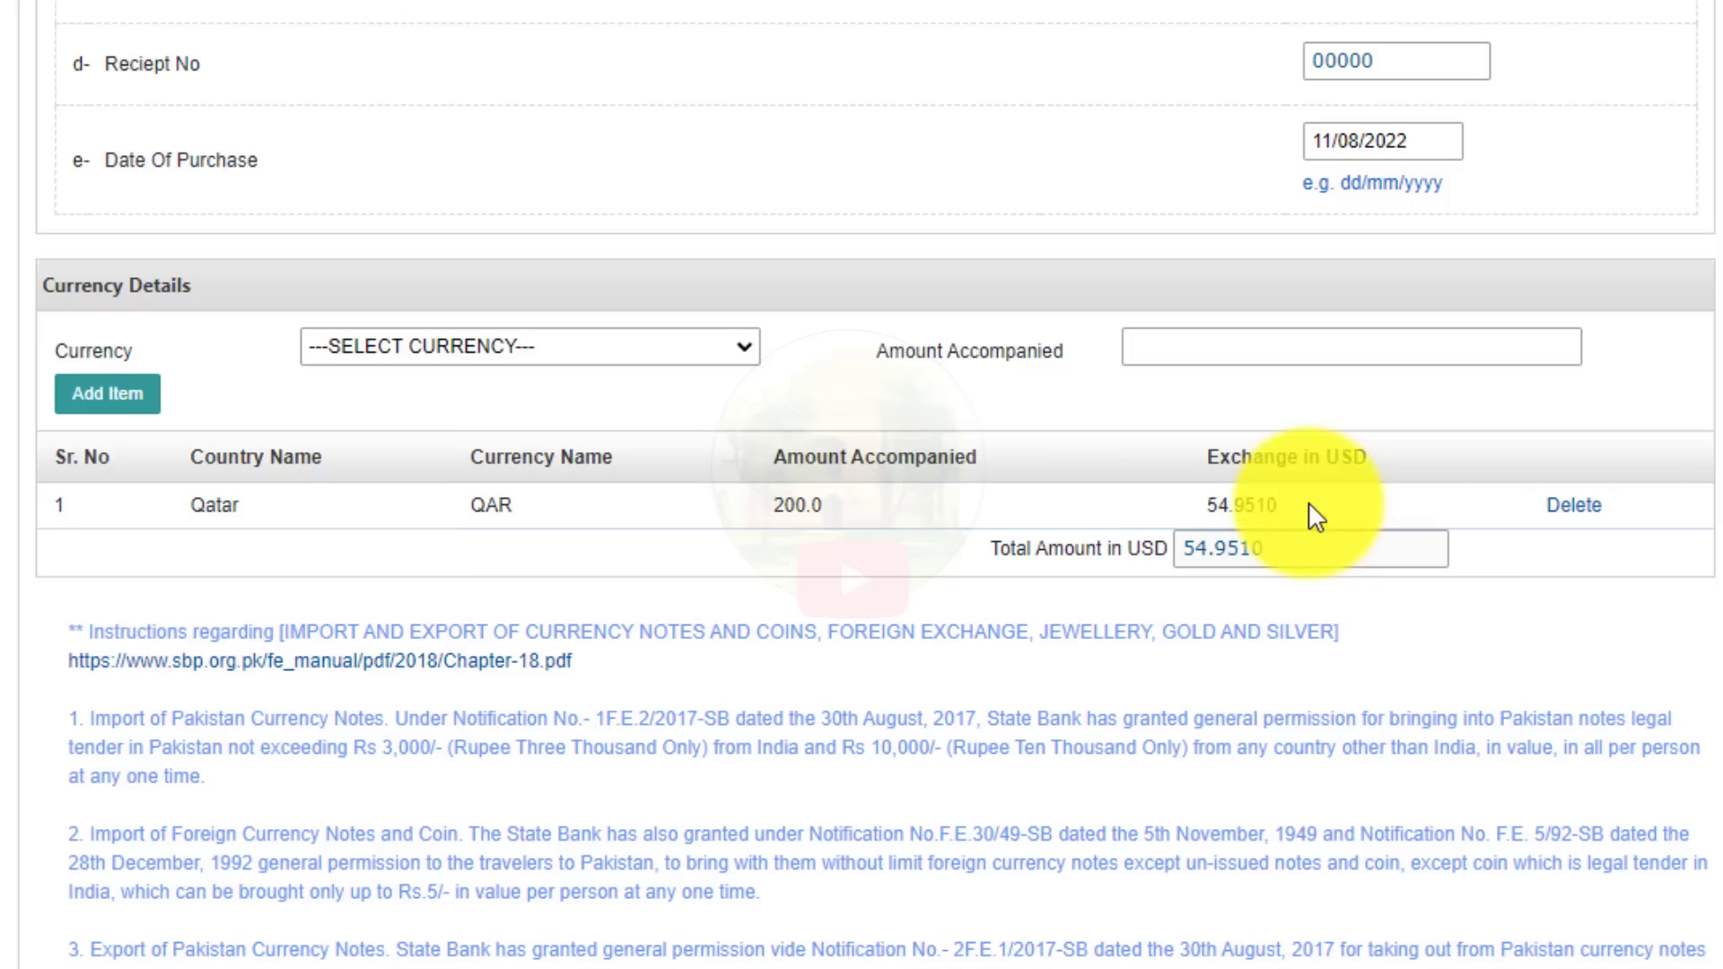
# Point out the Qatar row's 200.0 amount and the USD exchange value and total.
pyautogui.click(494, 353)
pyautogui.click(296, 534)
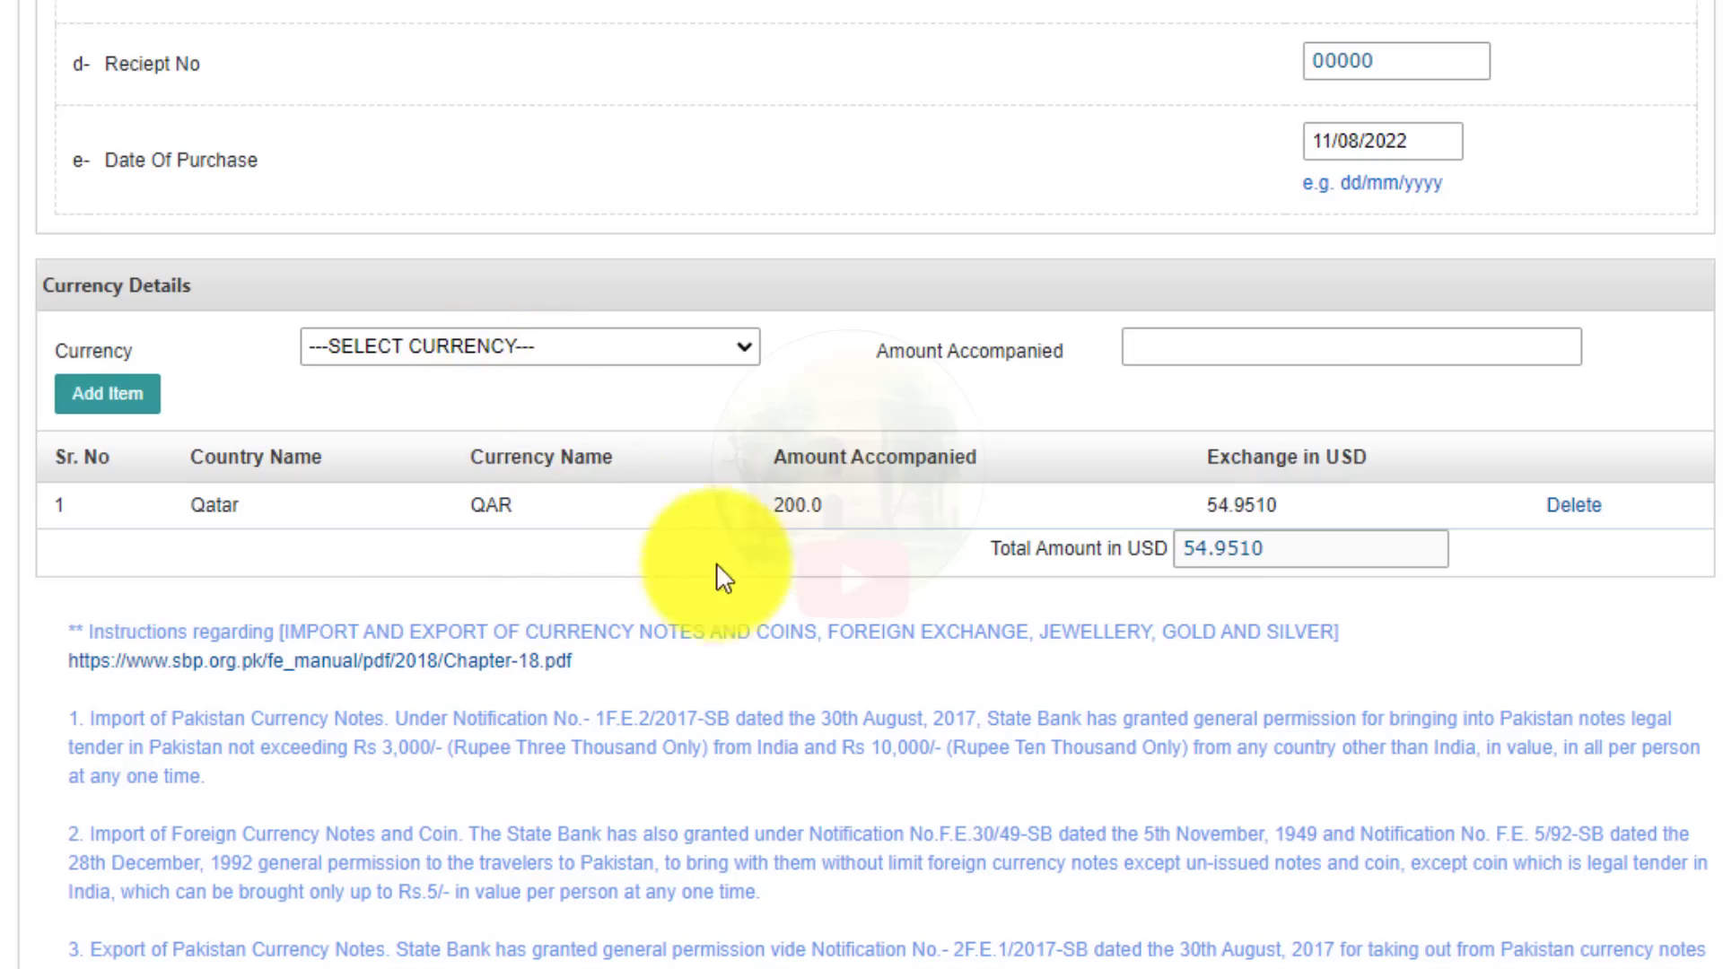
pyautogui.click(558, 348)
pyautogui.click(931, 383)
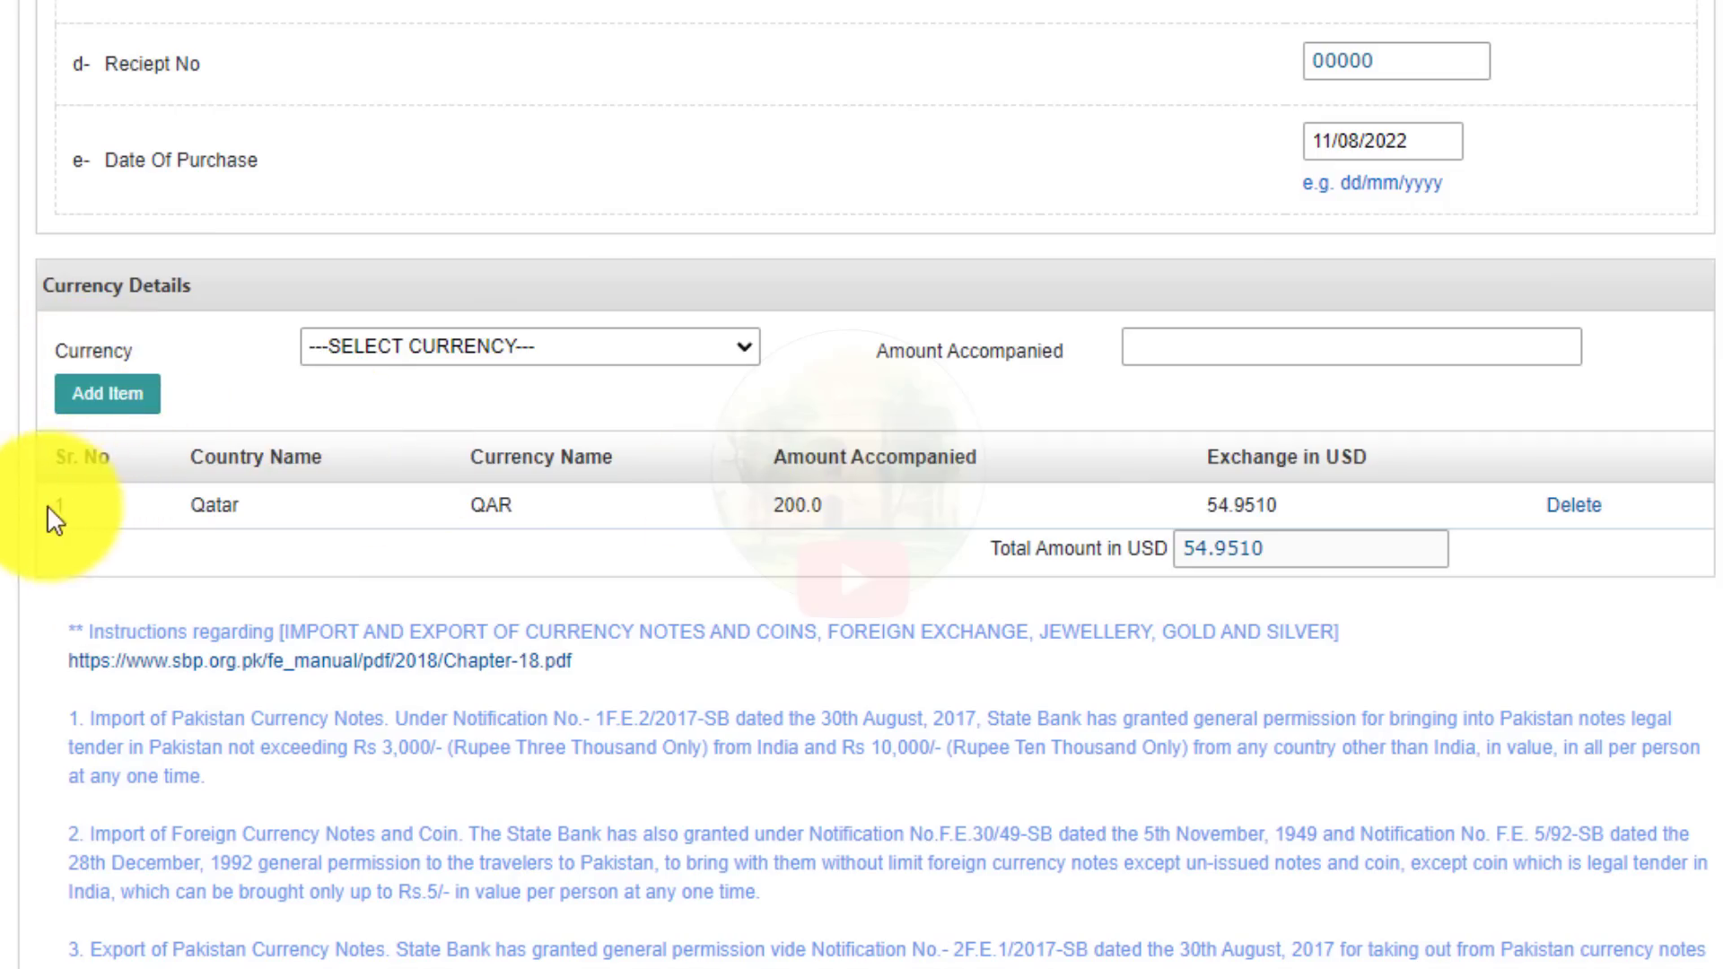
pyautogui.moveTo(50, 515); pyautogui.dragTo(830, 583)
pyautogui.click(830, 583)
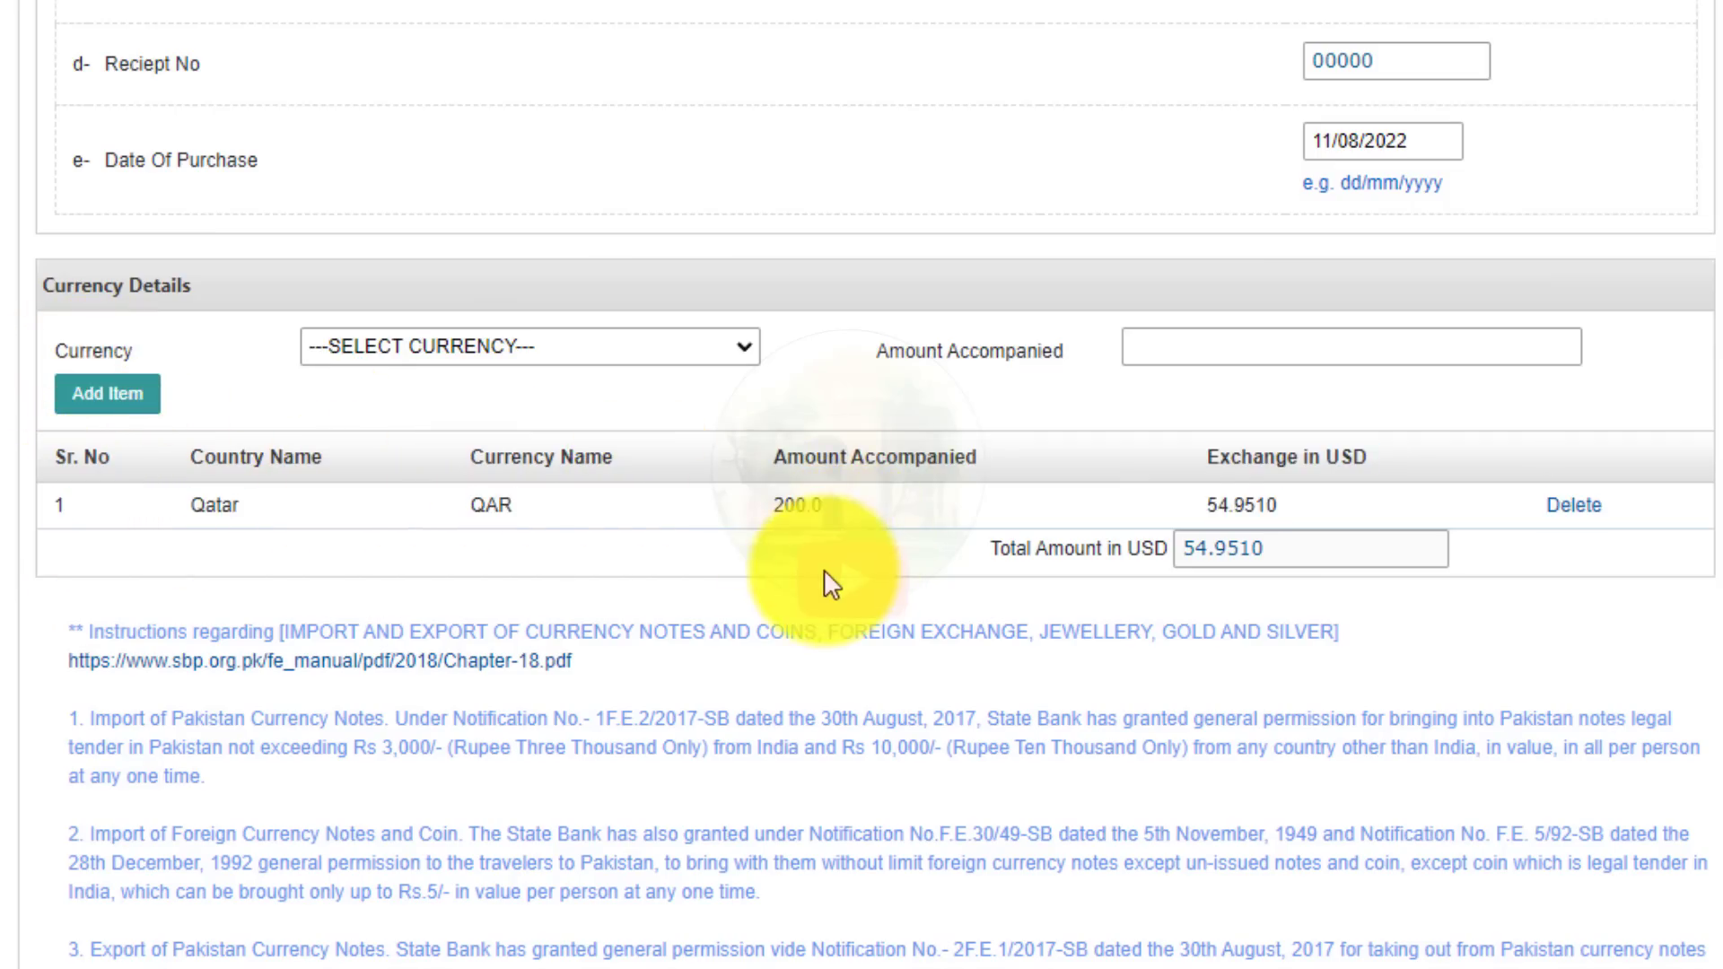
pyautogui.doubleClick(781, 516)
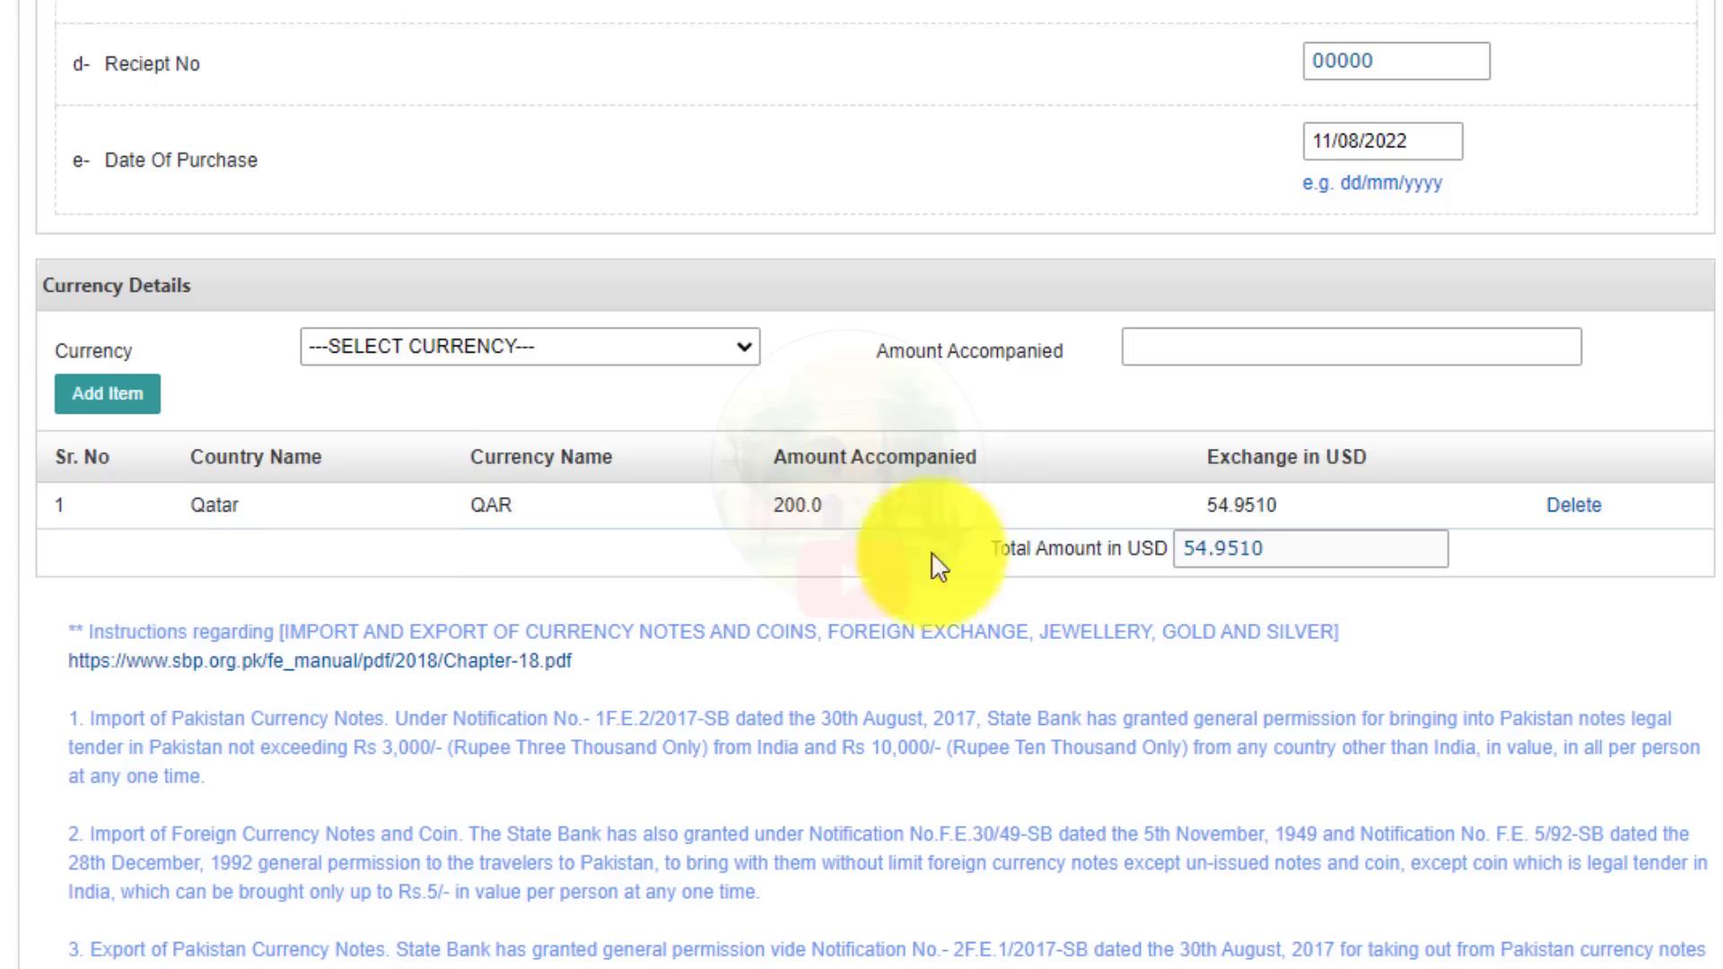
pyautogui.moveTo(934, 569); pyautogui.dragTo(1453, 565)
pyautogui.click(1536, 596)
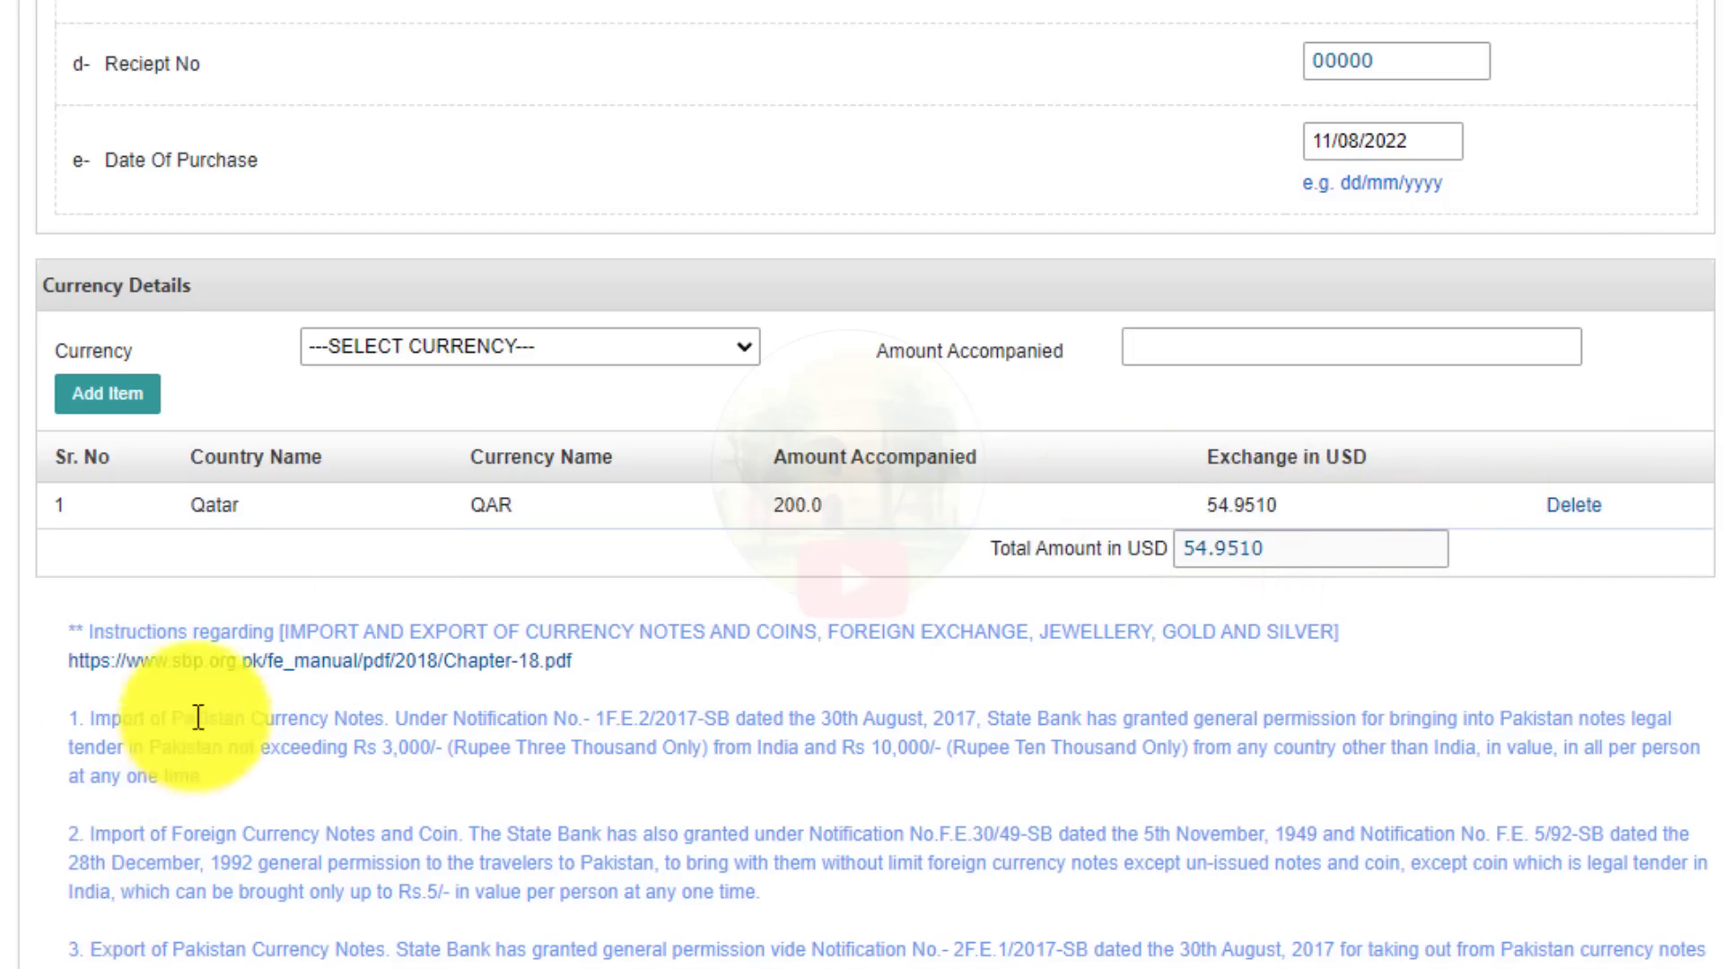
# Download the linked sbp.org.pk Chapter-18.pdf and open it.
pyautogui.scroll(-3, 41, 535)
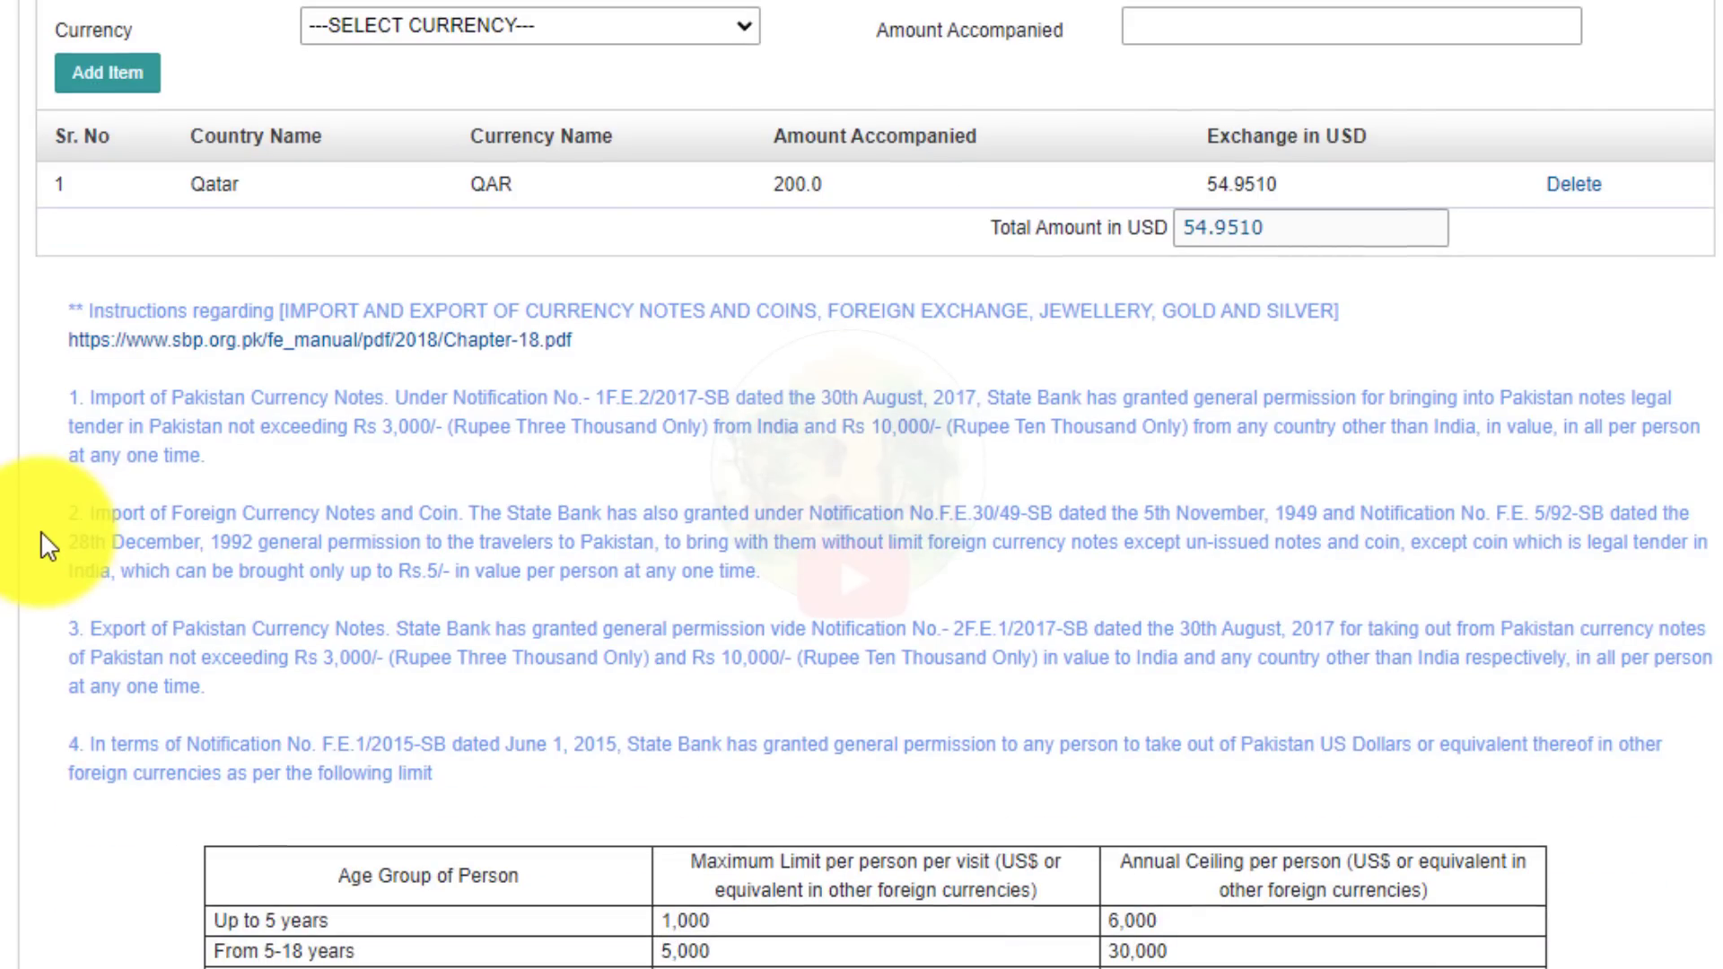
pyautogui.click(489, 361)
pyautogui.click(849, 350)
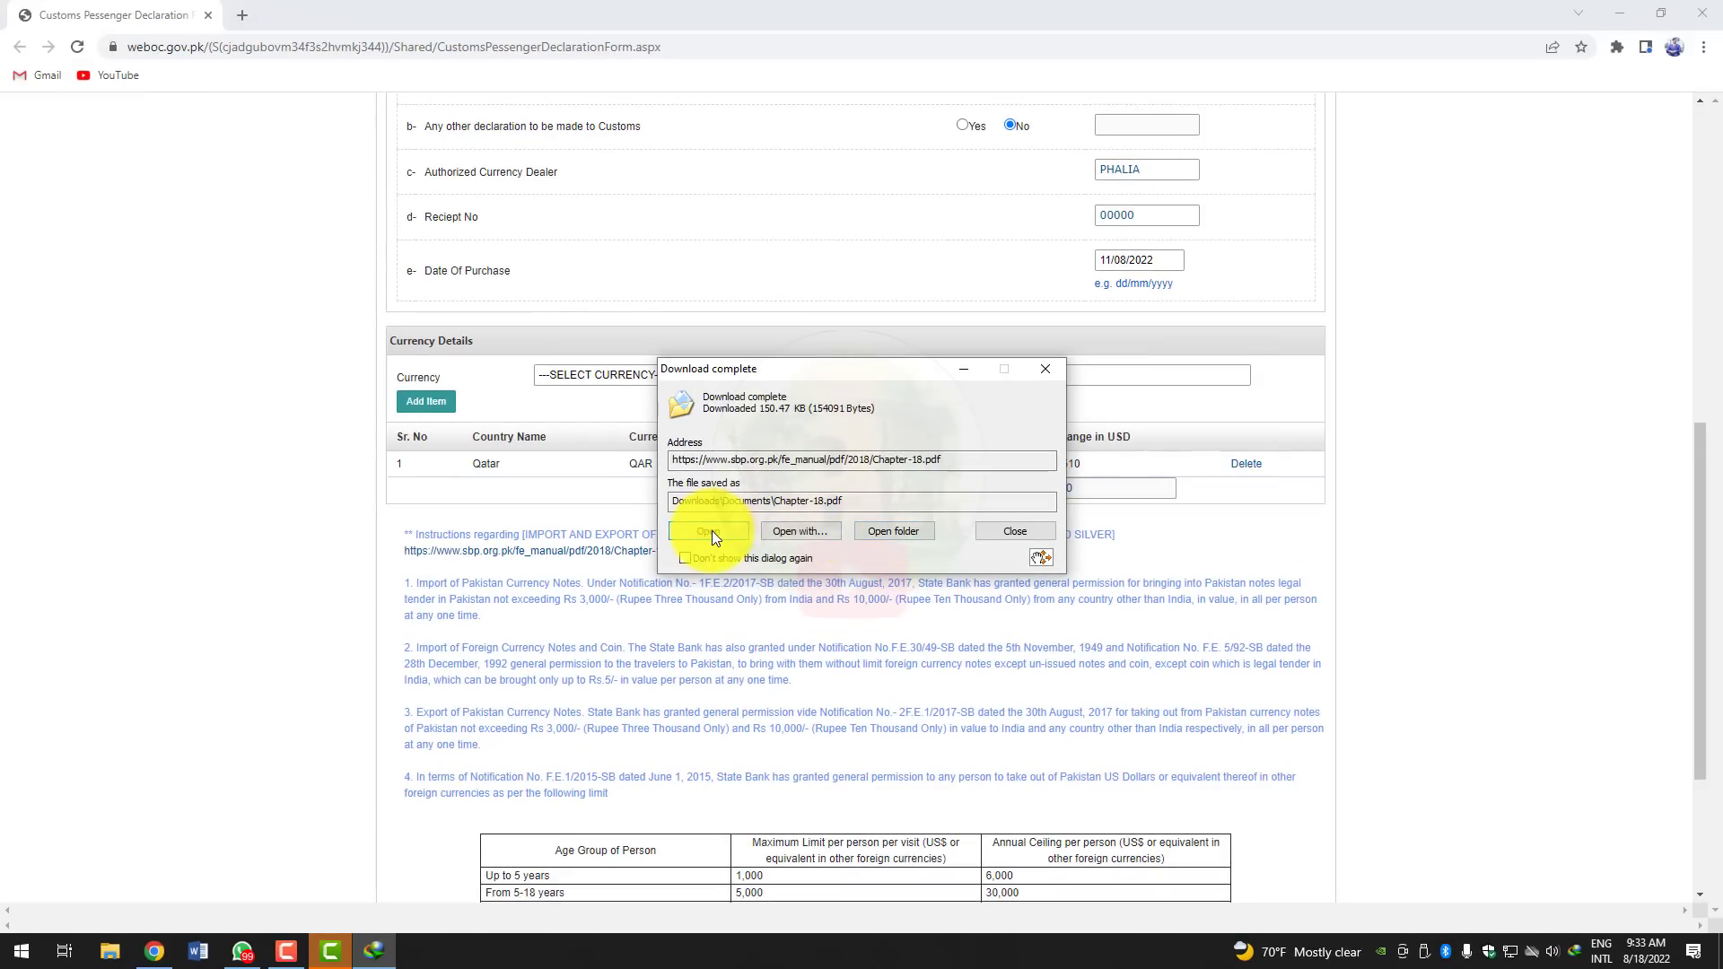
pyautogui.click(706, 532)
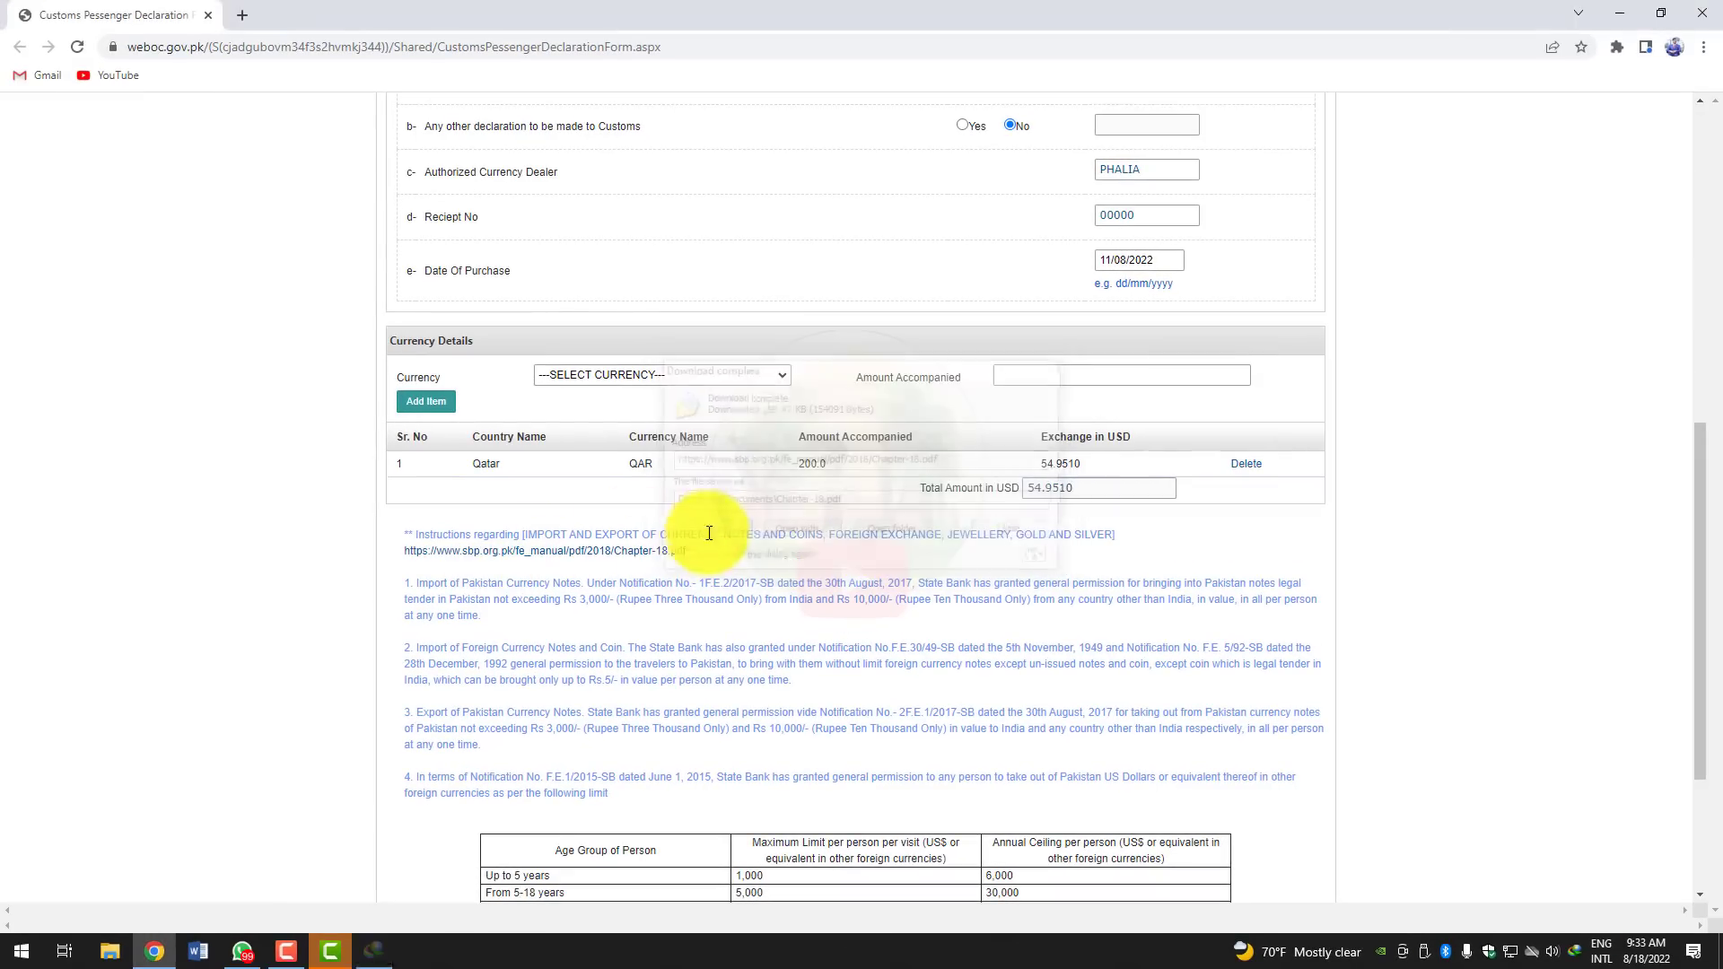
# Scroll through Chapter-18.pdf down to section 18, then close Acrobat.
pyautogui.scroll(-10, 708, 499)
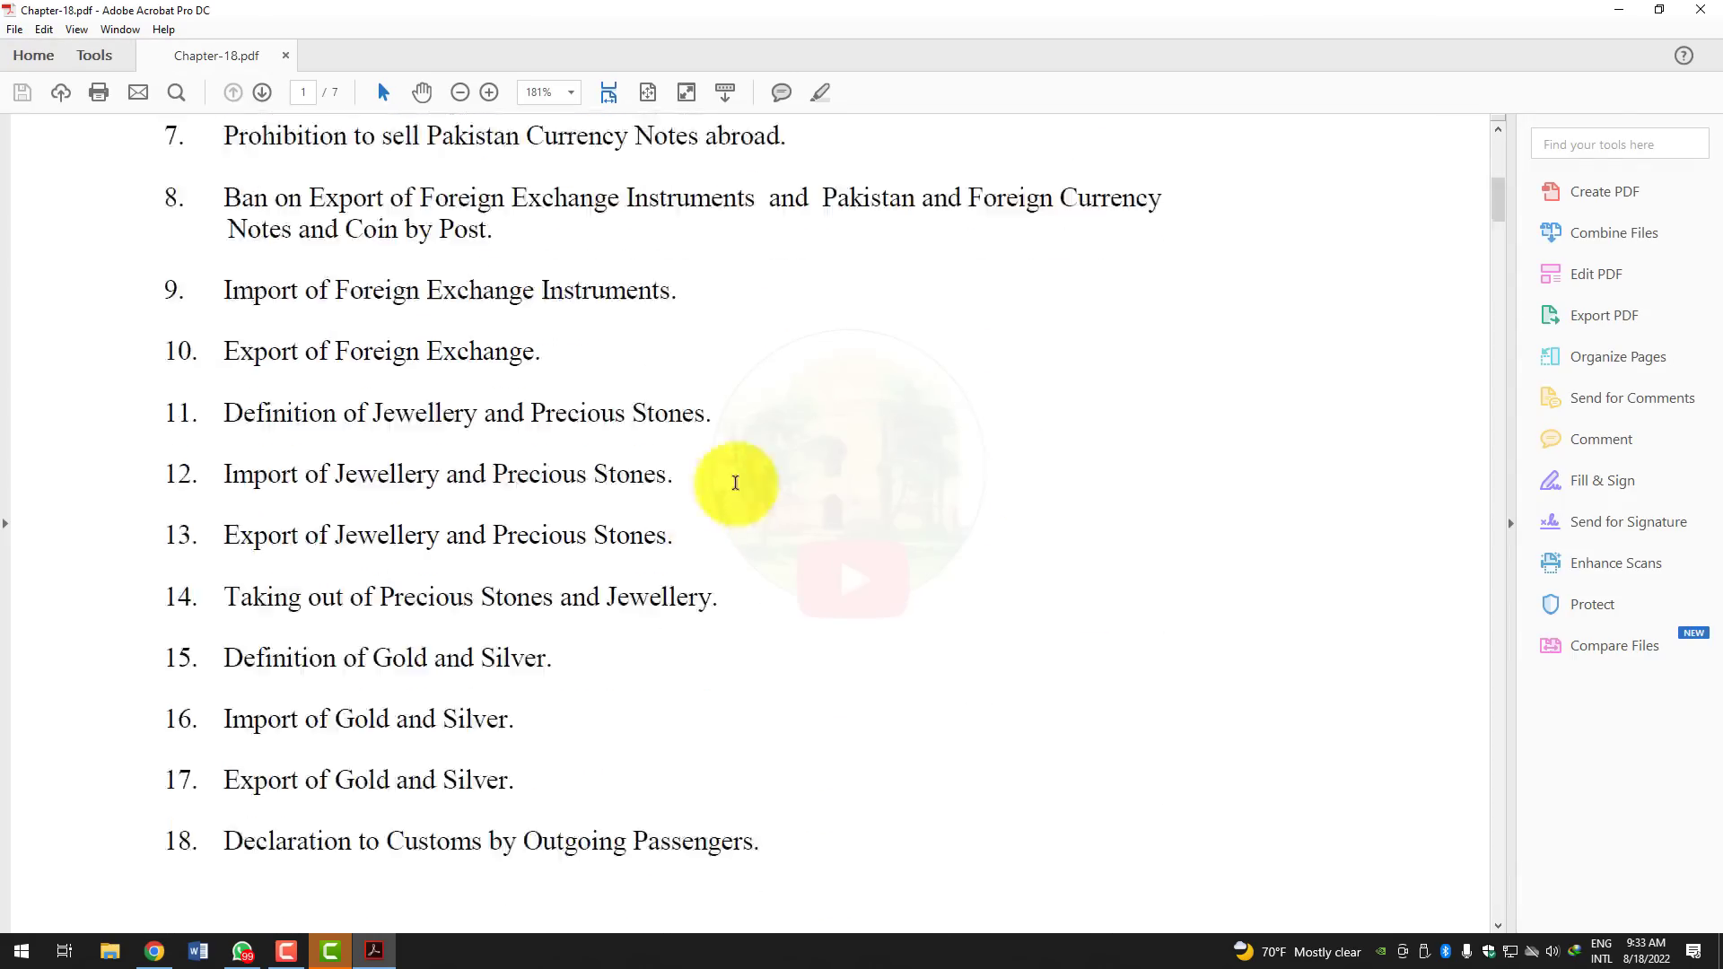
pyautogui.moveTo(1485, 235); pyautogui.dragTo(1492, 826)
pyautogui.click(1700, 8)
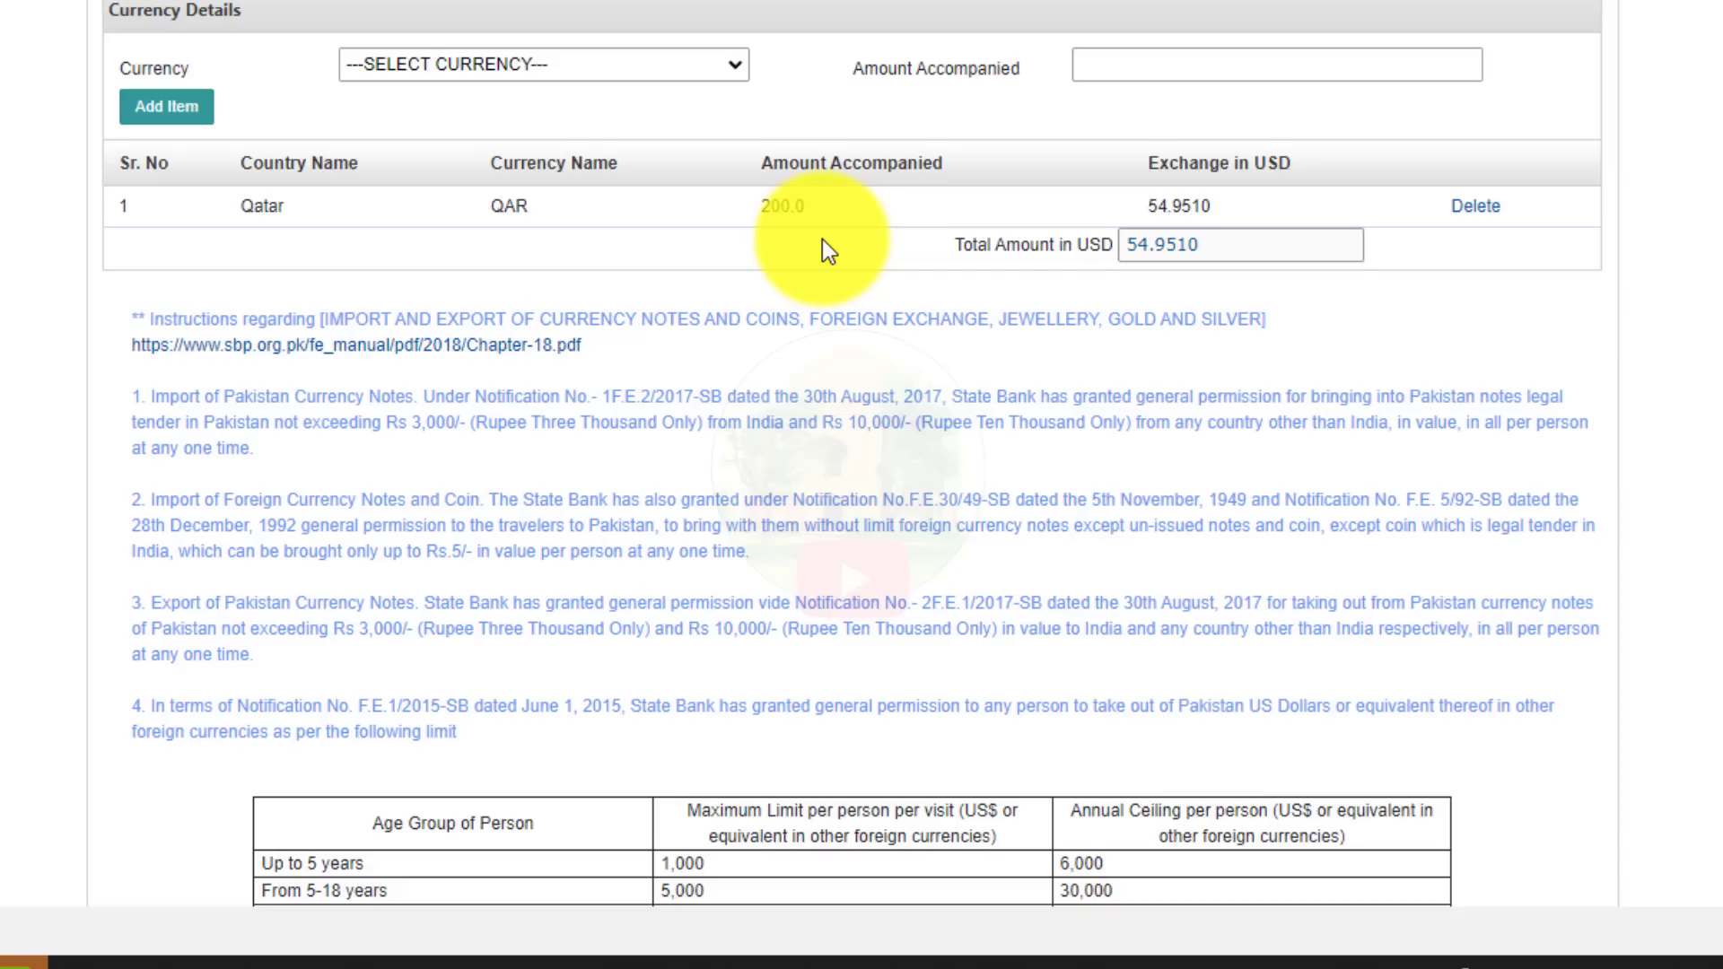
pyautogui.scroll(-4, 944, 240)
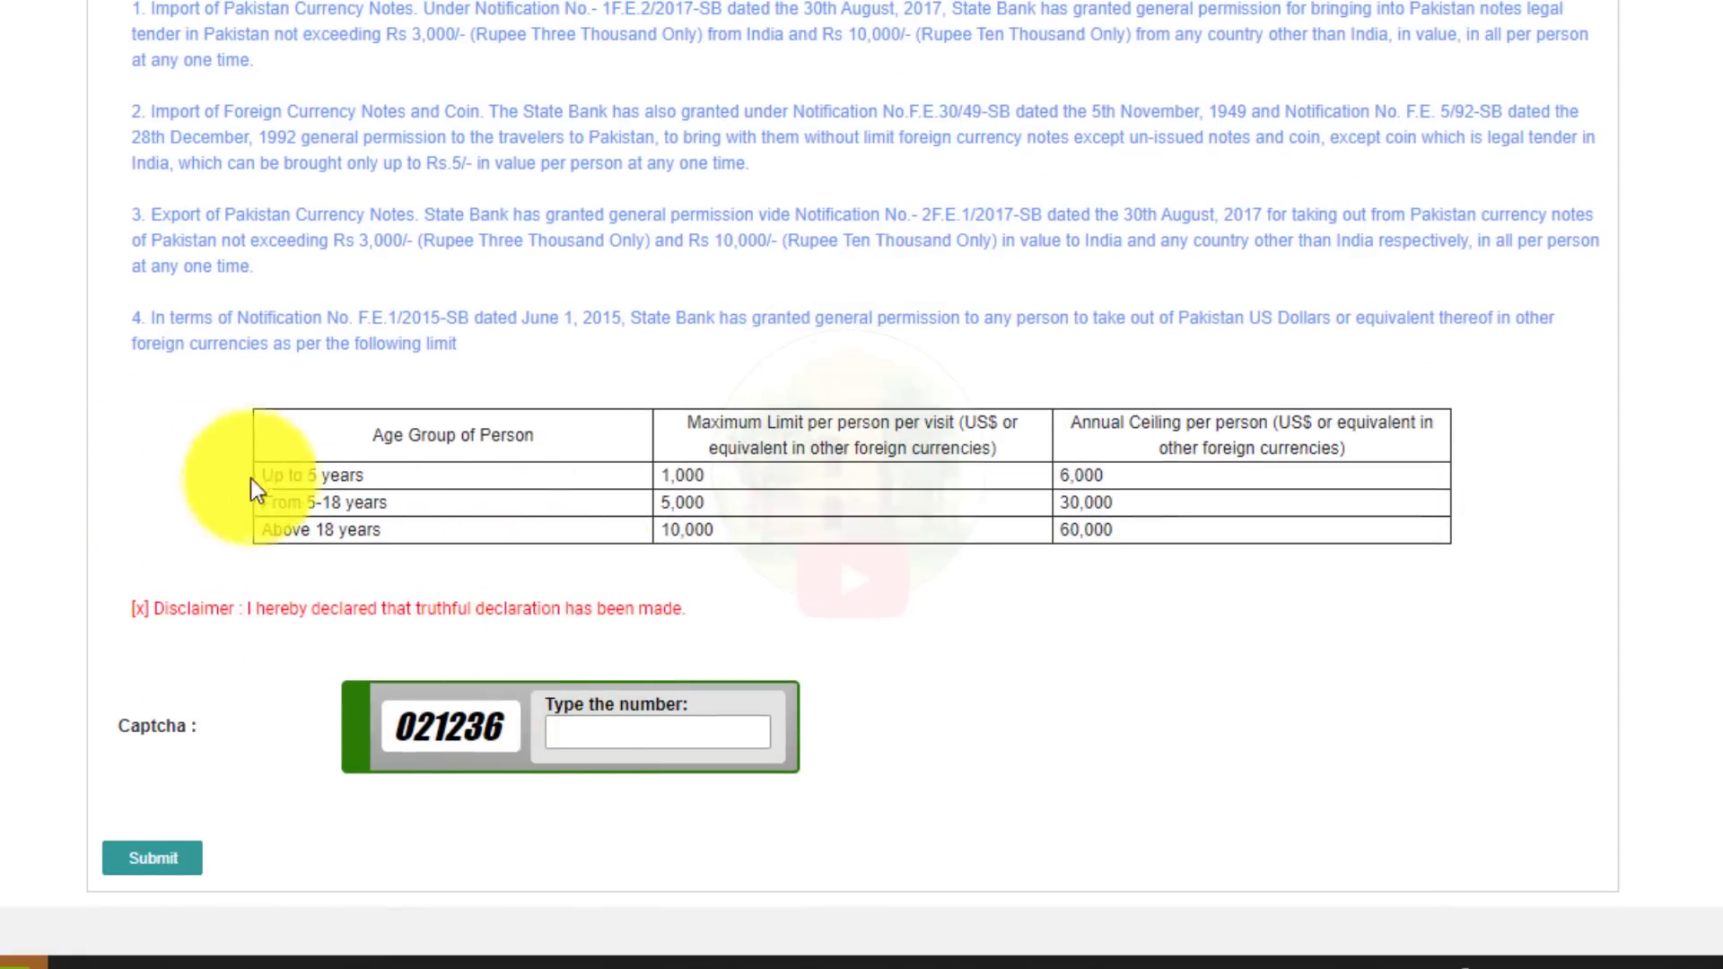
pyautogui.moveTo(252, 478); pyautogui.dragTo(770, 493)
pyautogui.moveTo(662, 476); pyautogui.dragTo(707, 481)
pyautogui.click(713, 477)
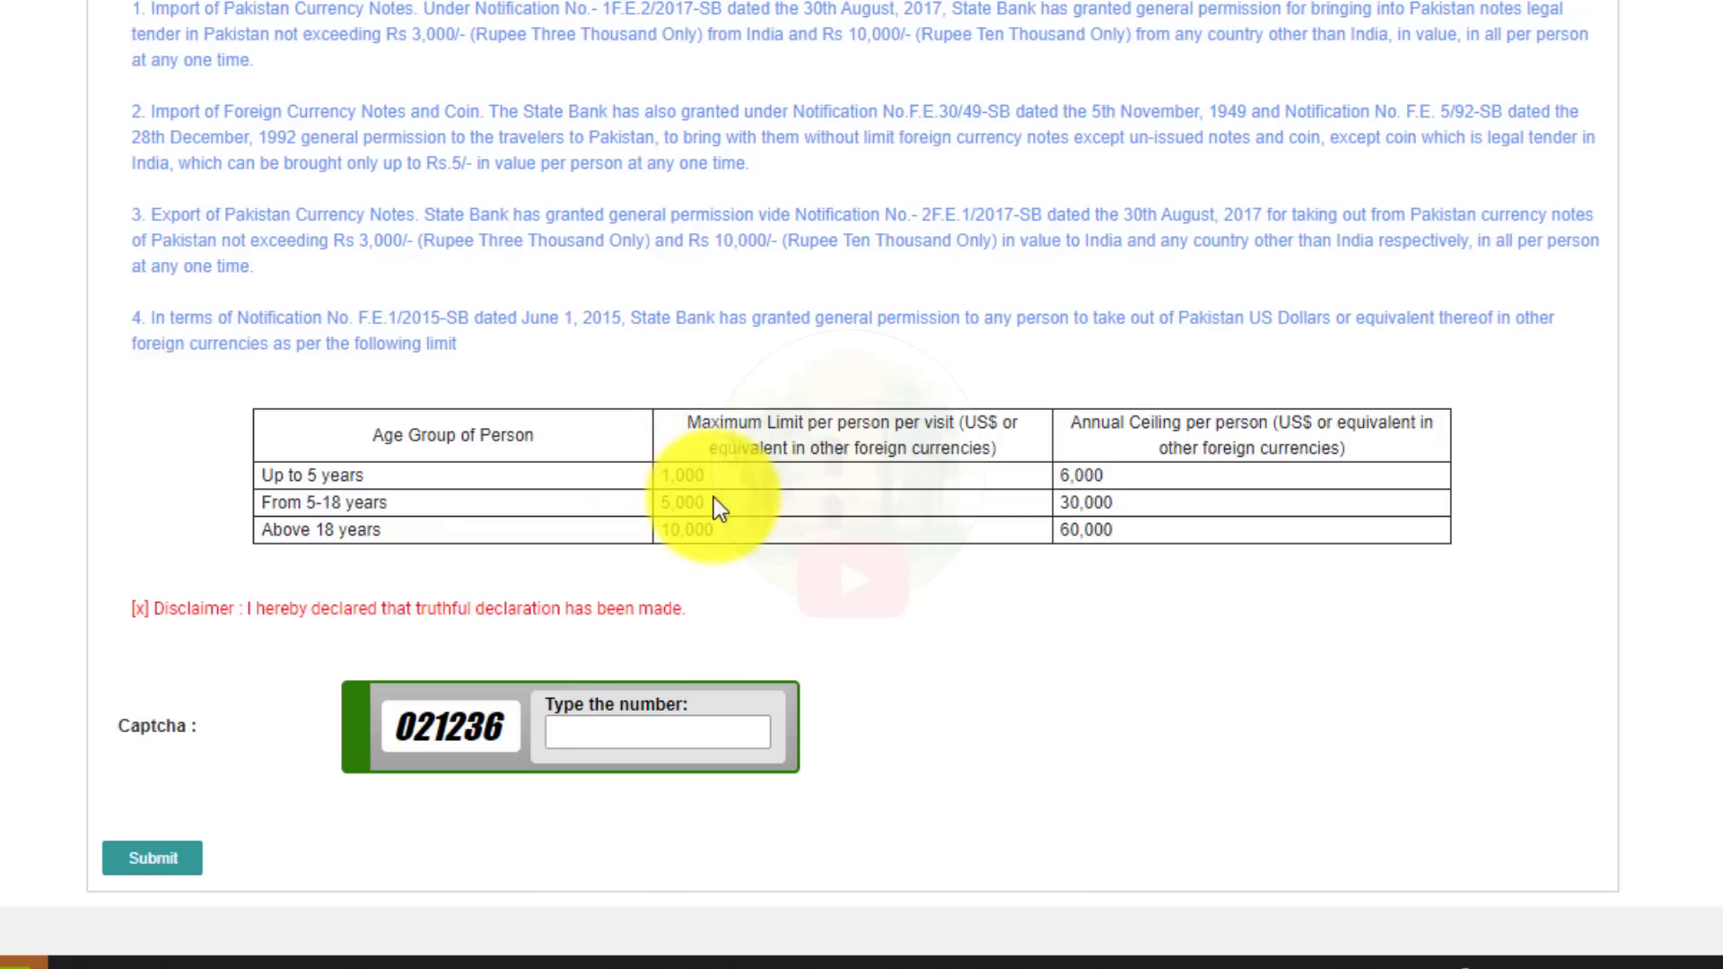
pyautogui.moveTo(713, 497); pyautogui.dragTo(664, 537)
pyautogui.click(823, 649)
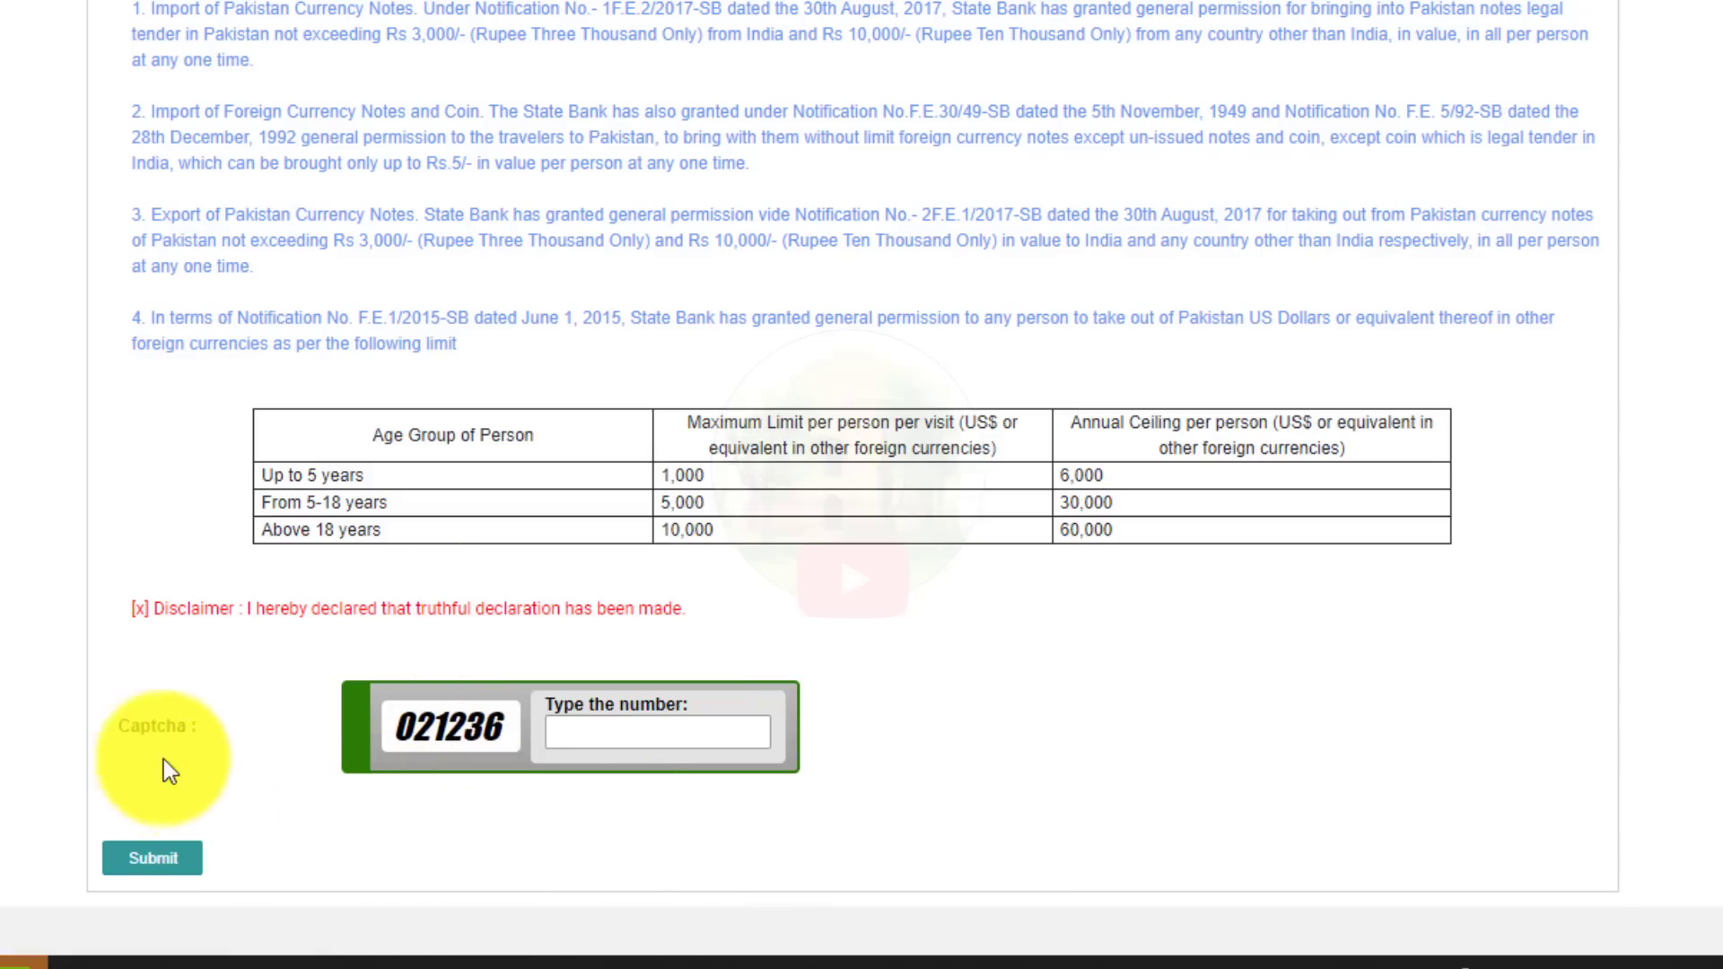
# Type the displayed captcha number, submit the declaration, and review the resulting printable form.
pyautogui.click(682, 741)
pyautogui.write('021236')
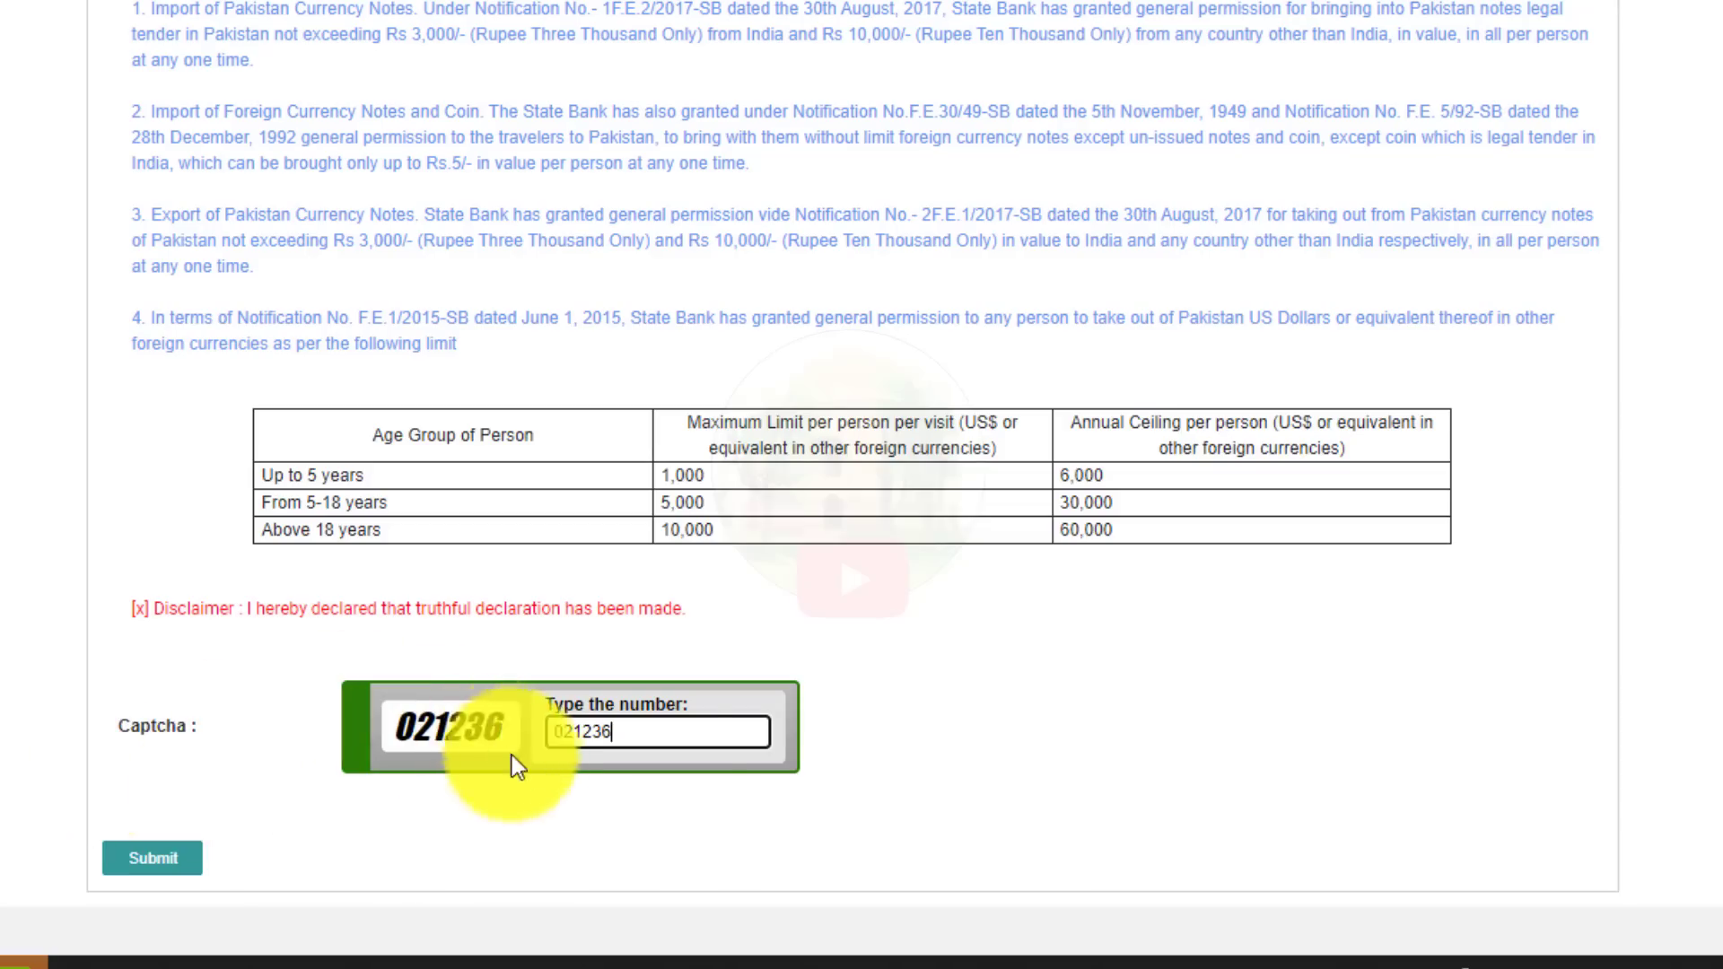
pyautogui.click(152, 863)
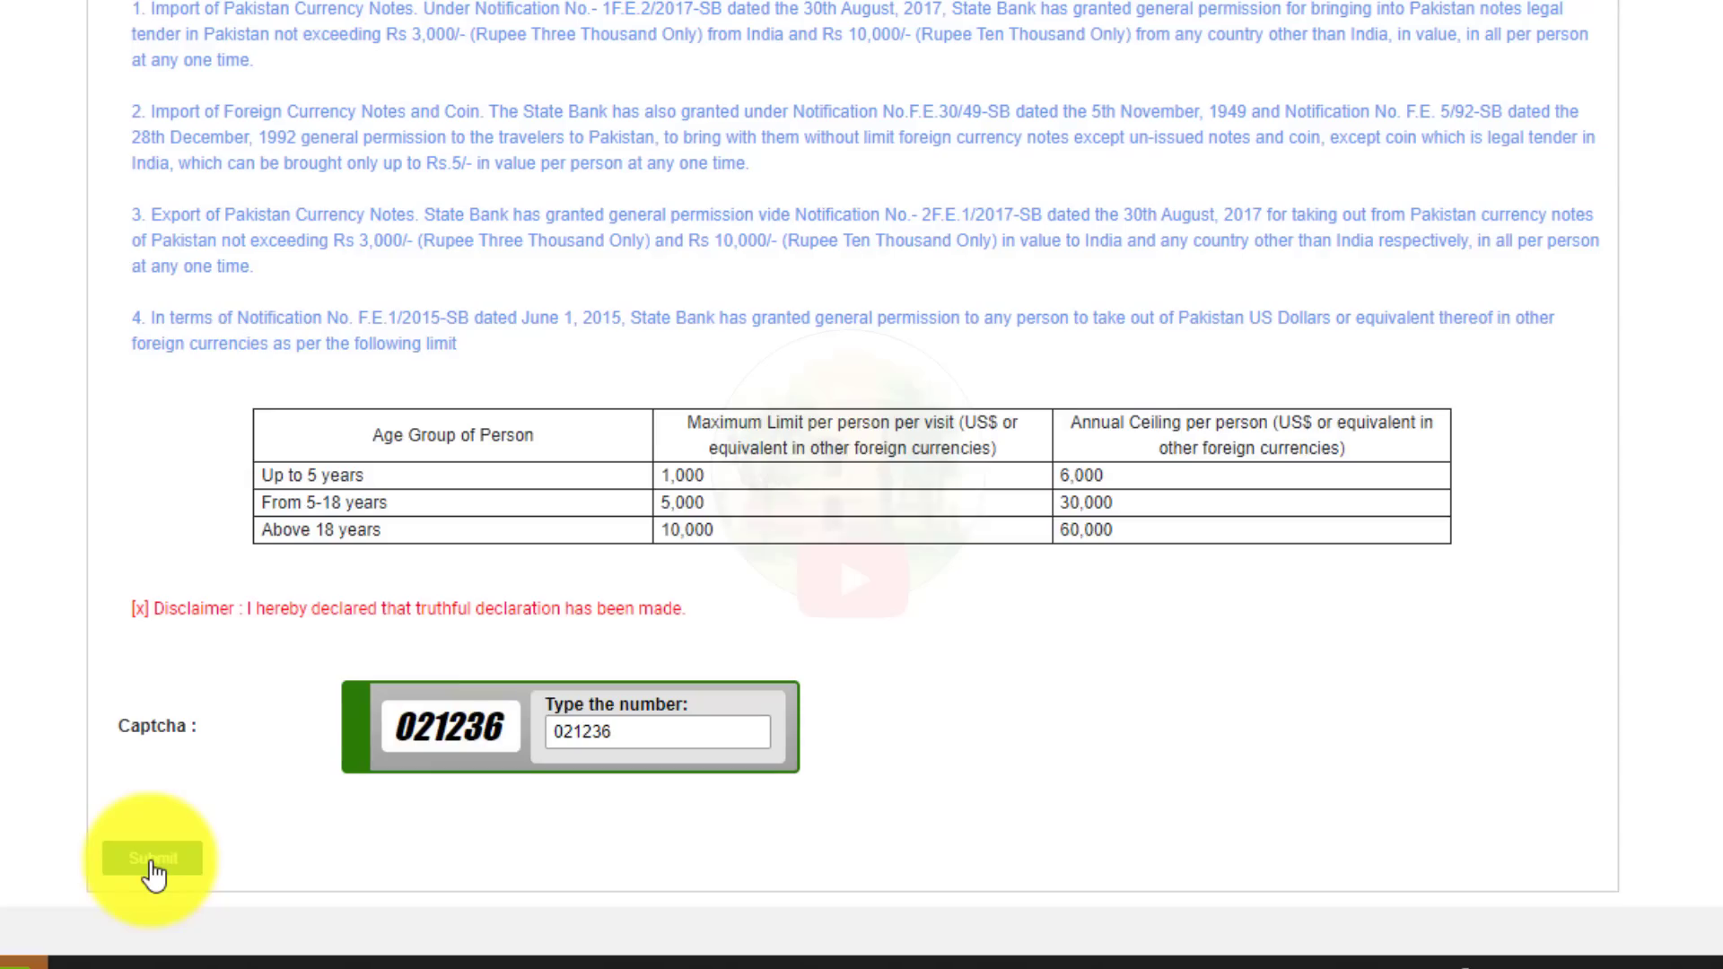
pyautogui.scroll(1, 155, 875)
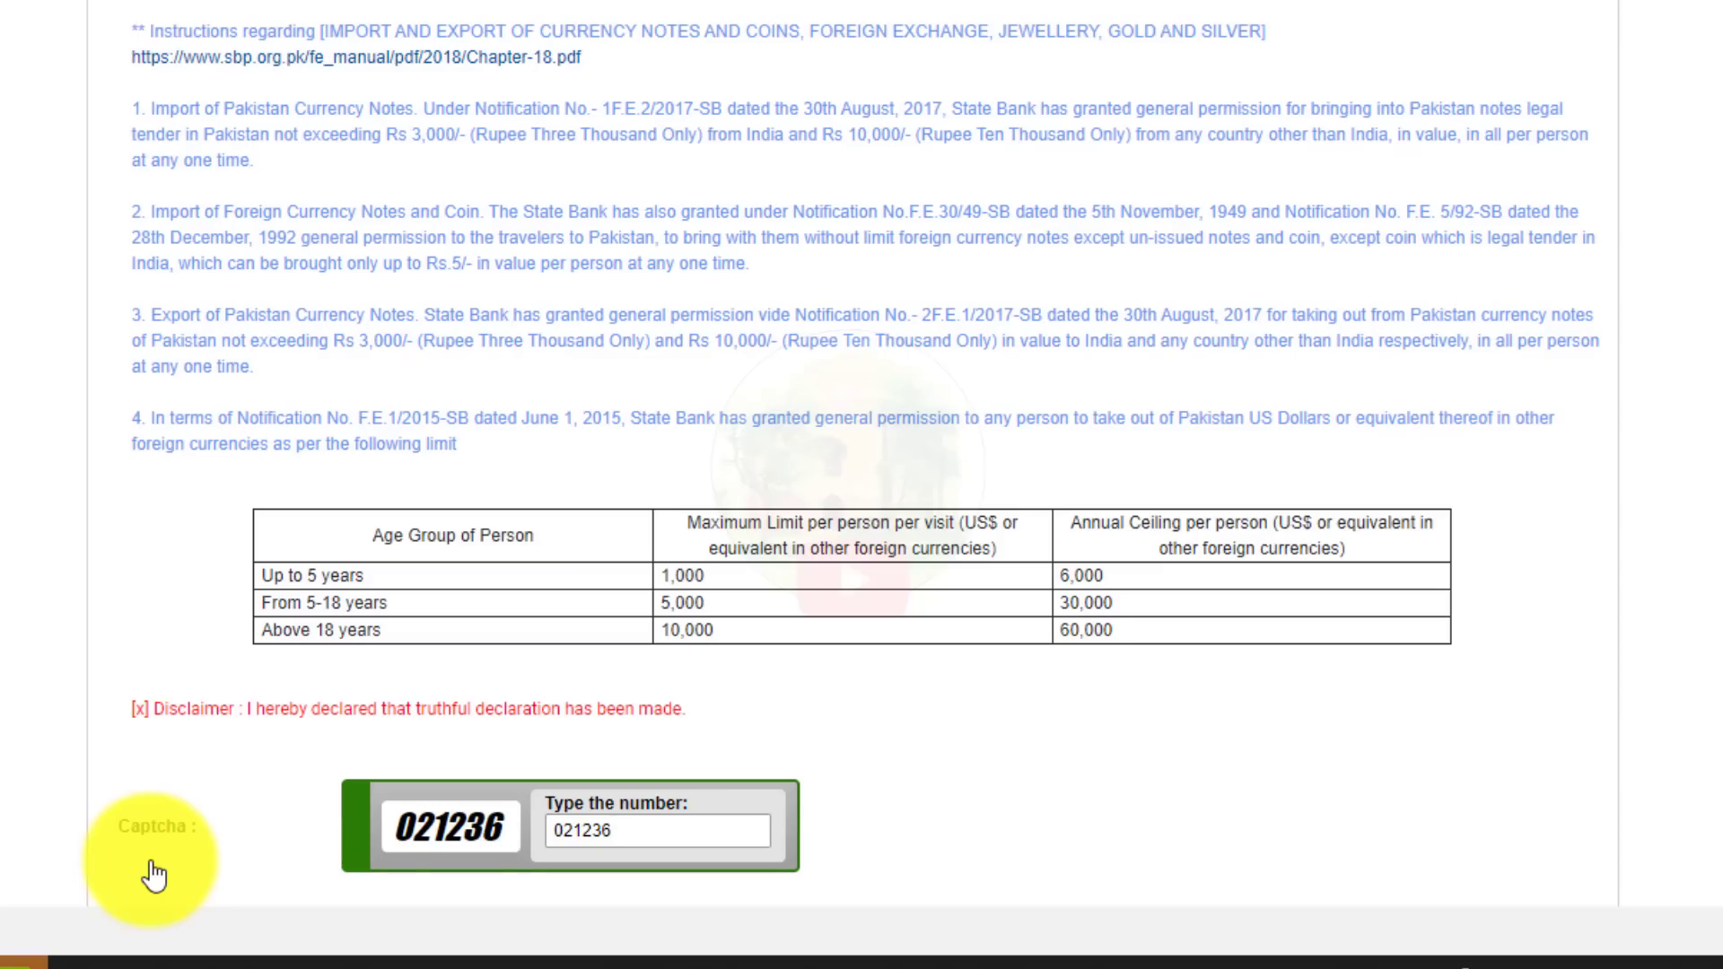
pyautogui.scroll(-1, 601, 872)
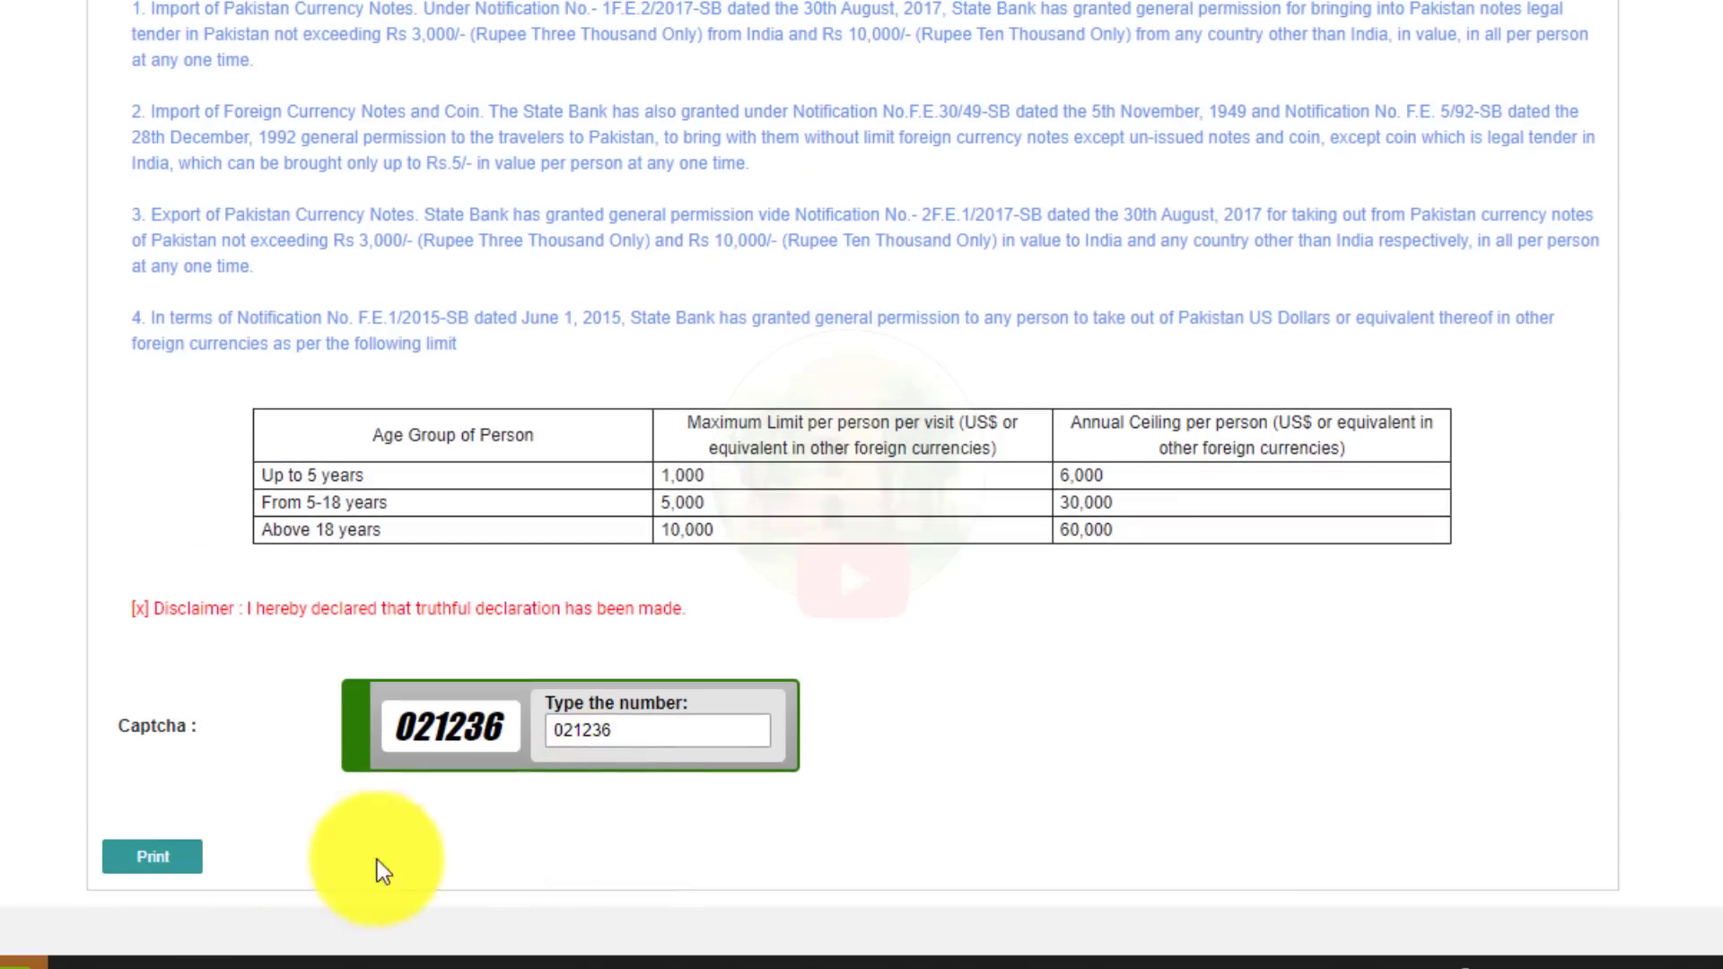
pyautogui.scroll(10, 407, 493)
pyautogui.scroll(2, 407, 492)
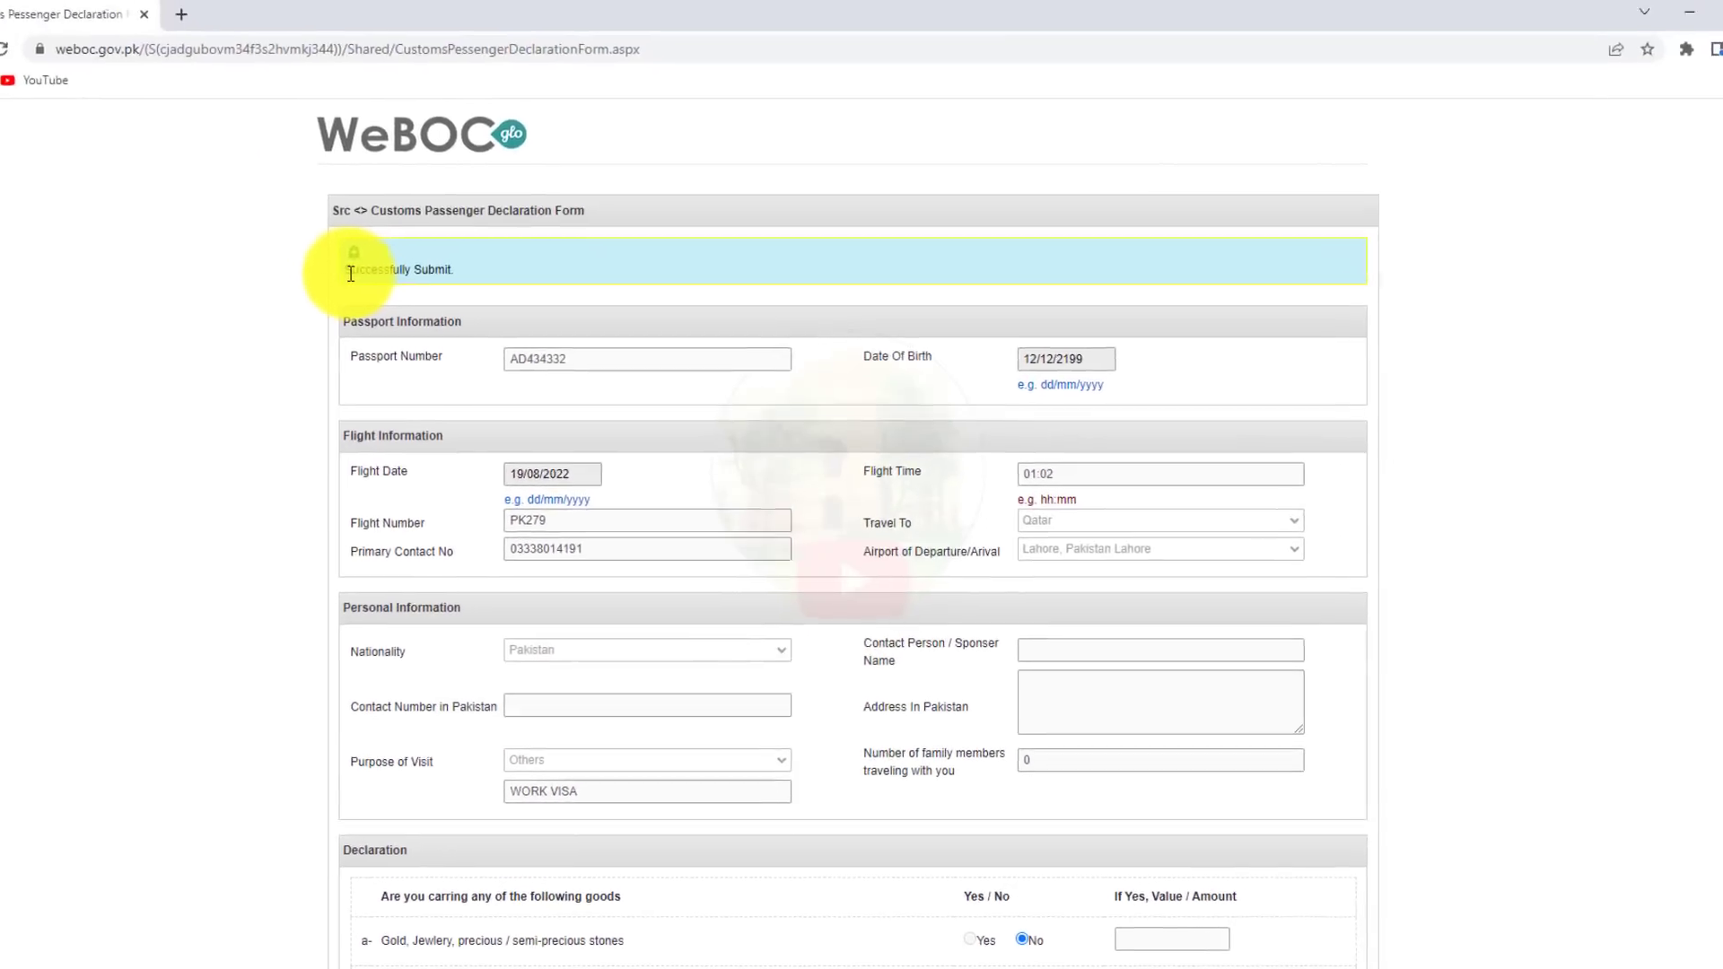
pyautogui.moveTo(261, 122); pyautogui.dragTo(385, 134)
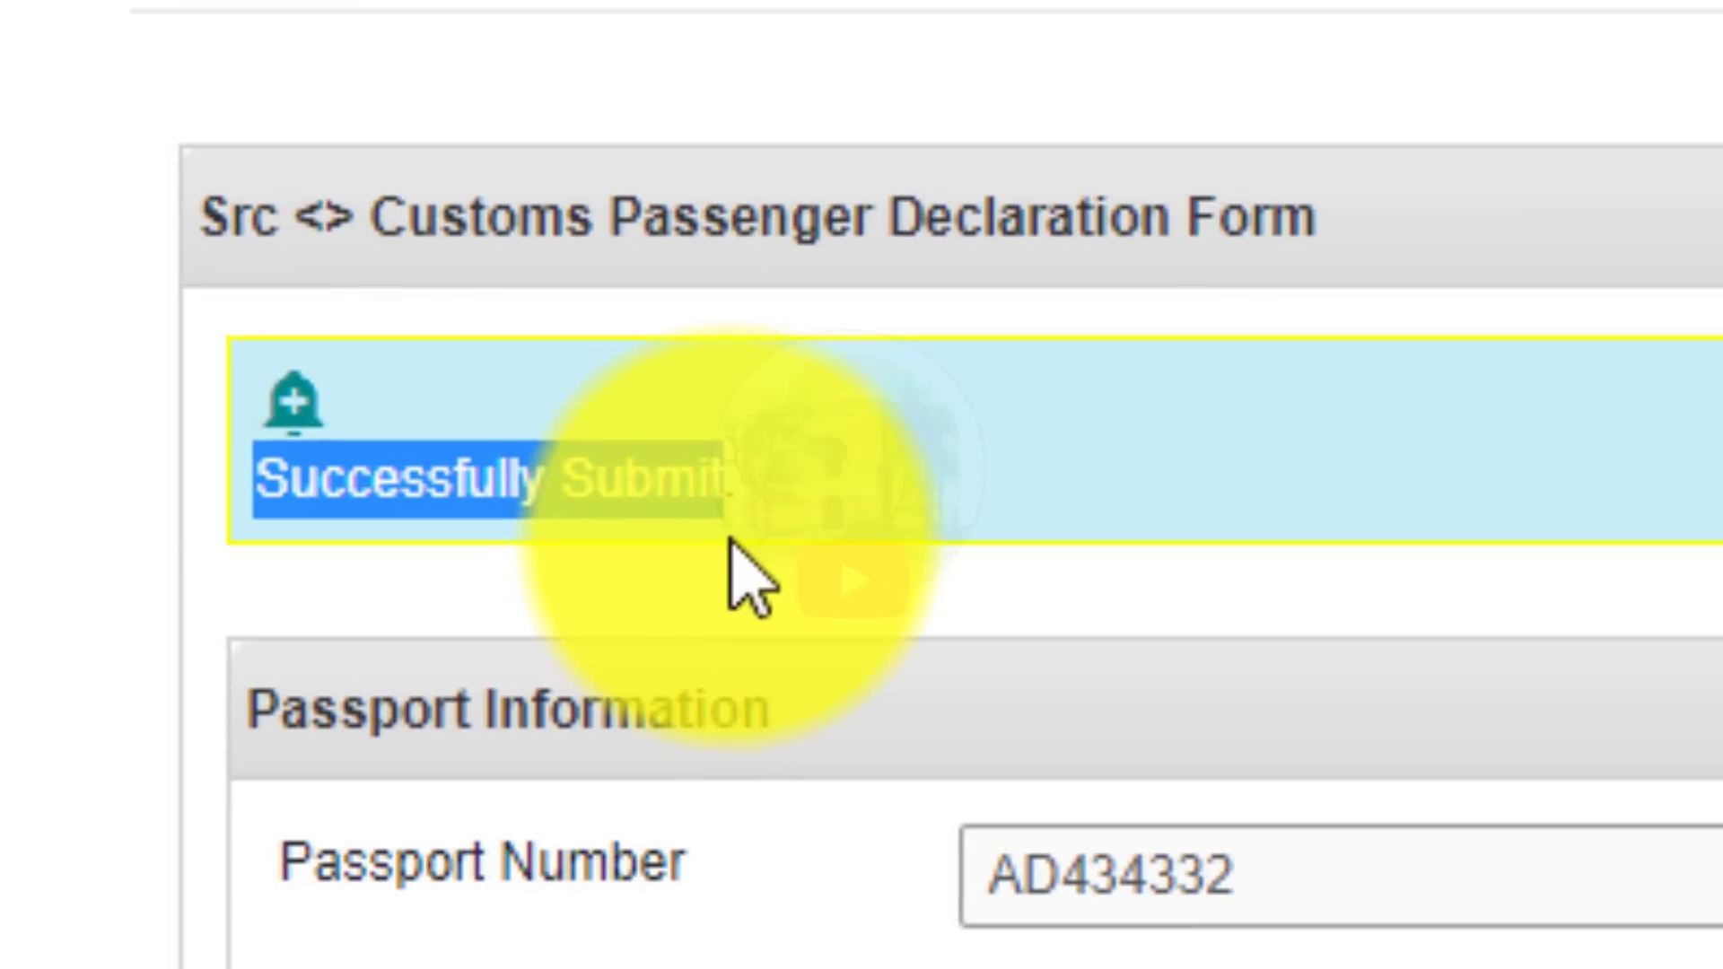
pyautogui.click(807, 518)
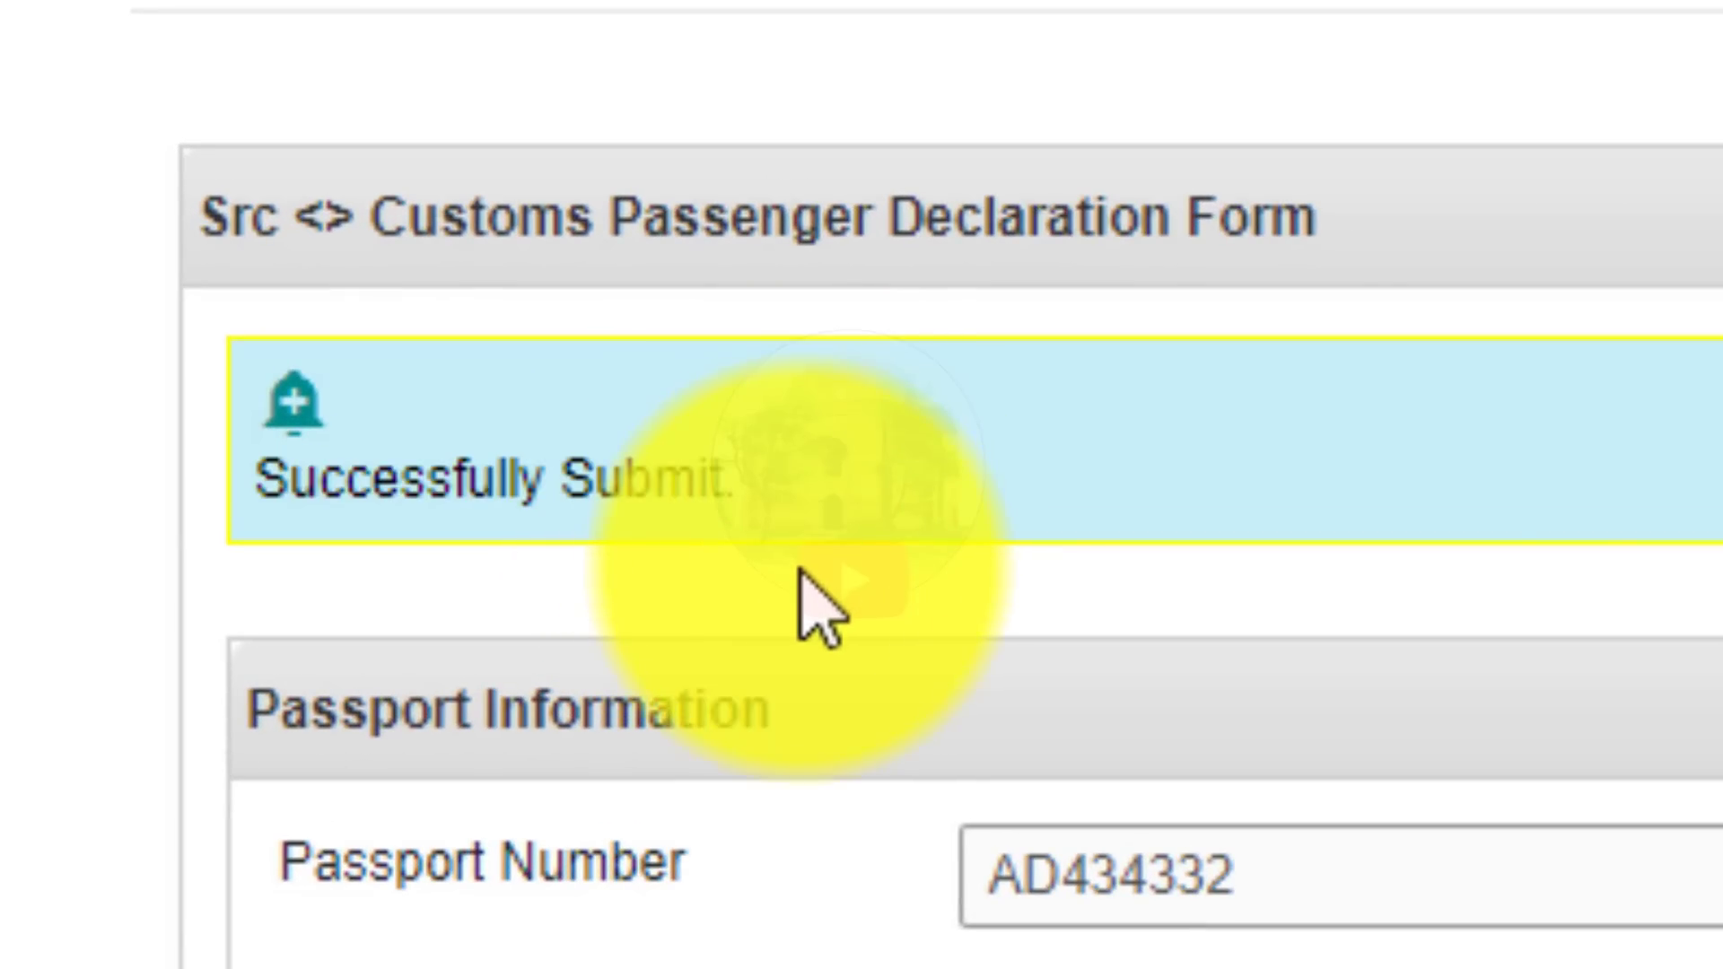
pyautogui.scroll(-15, 801, 578)
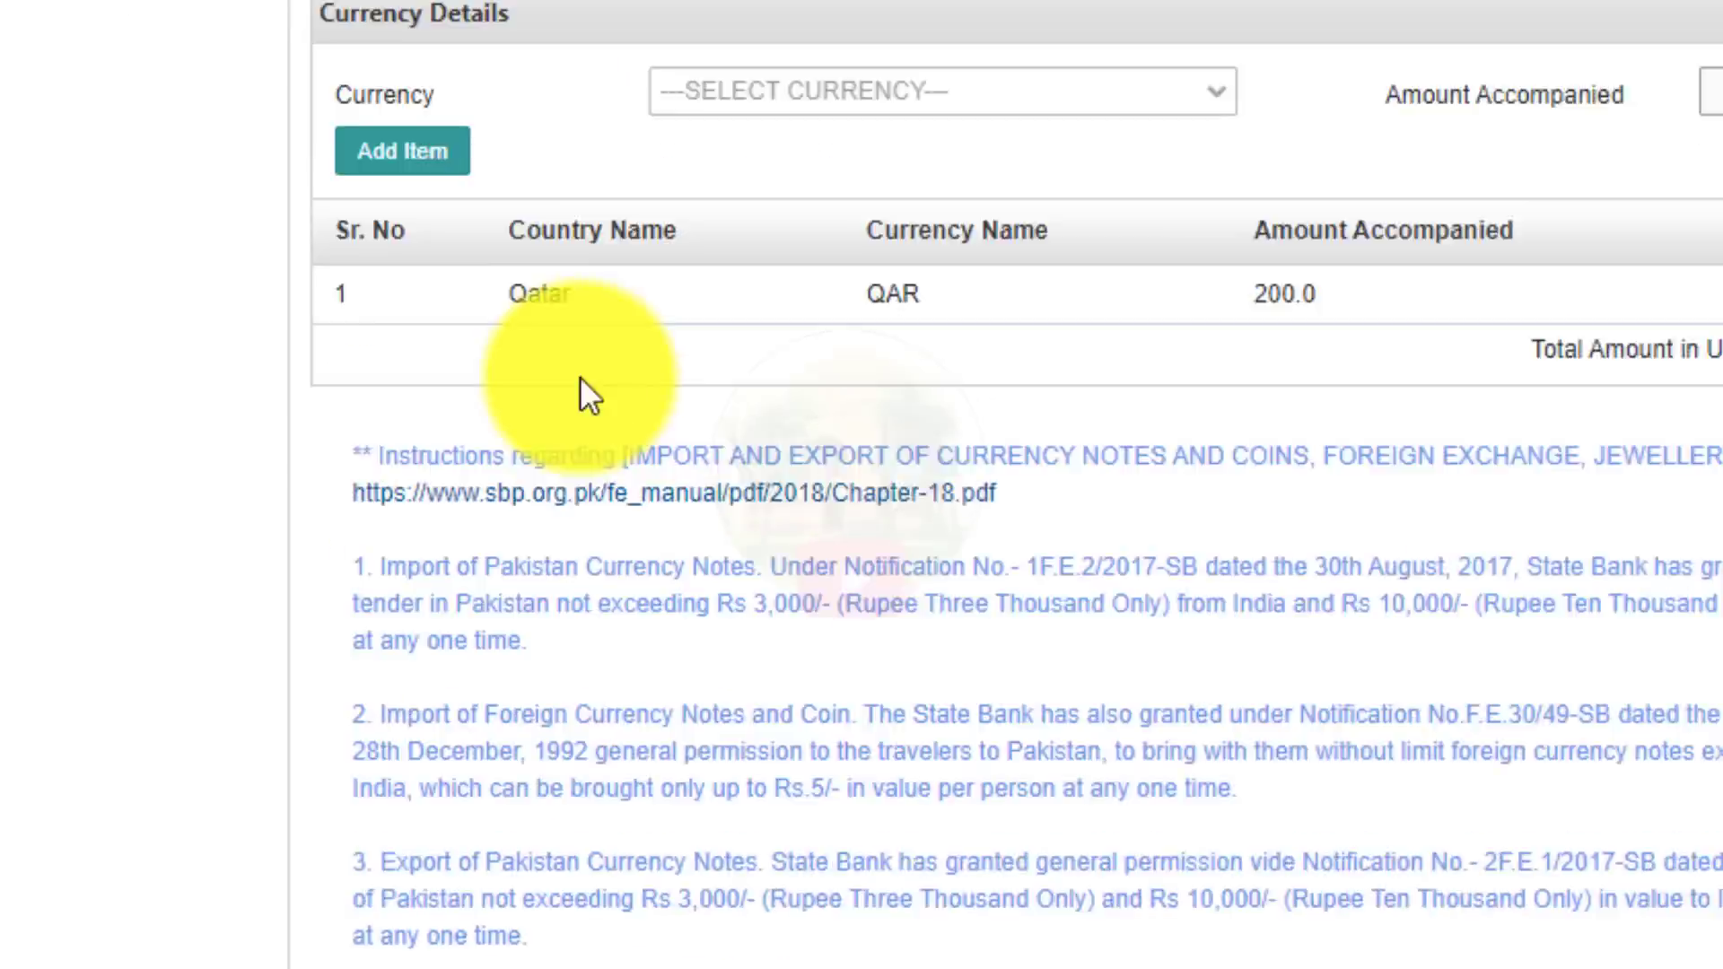
pyautogui.scroll(15, 668, 756)
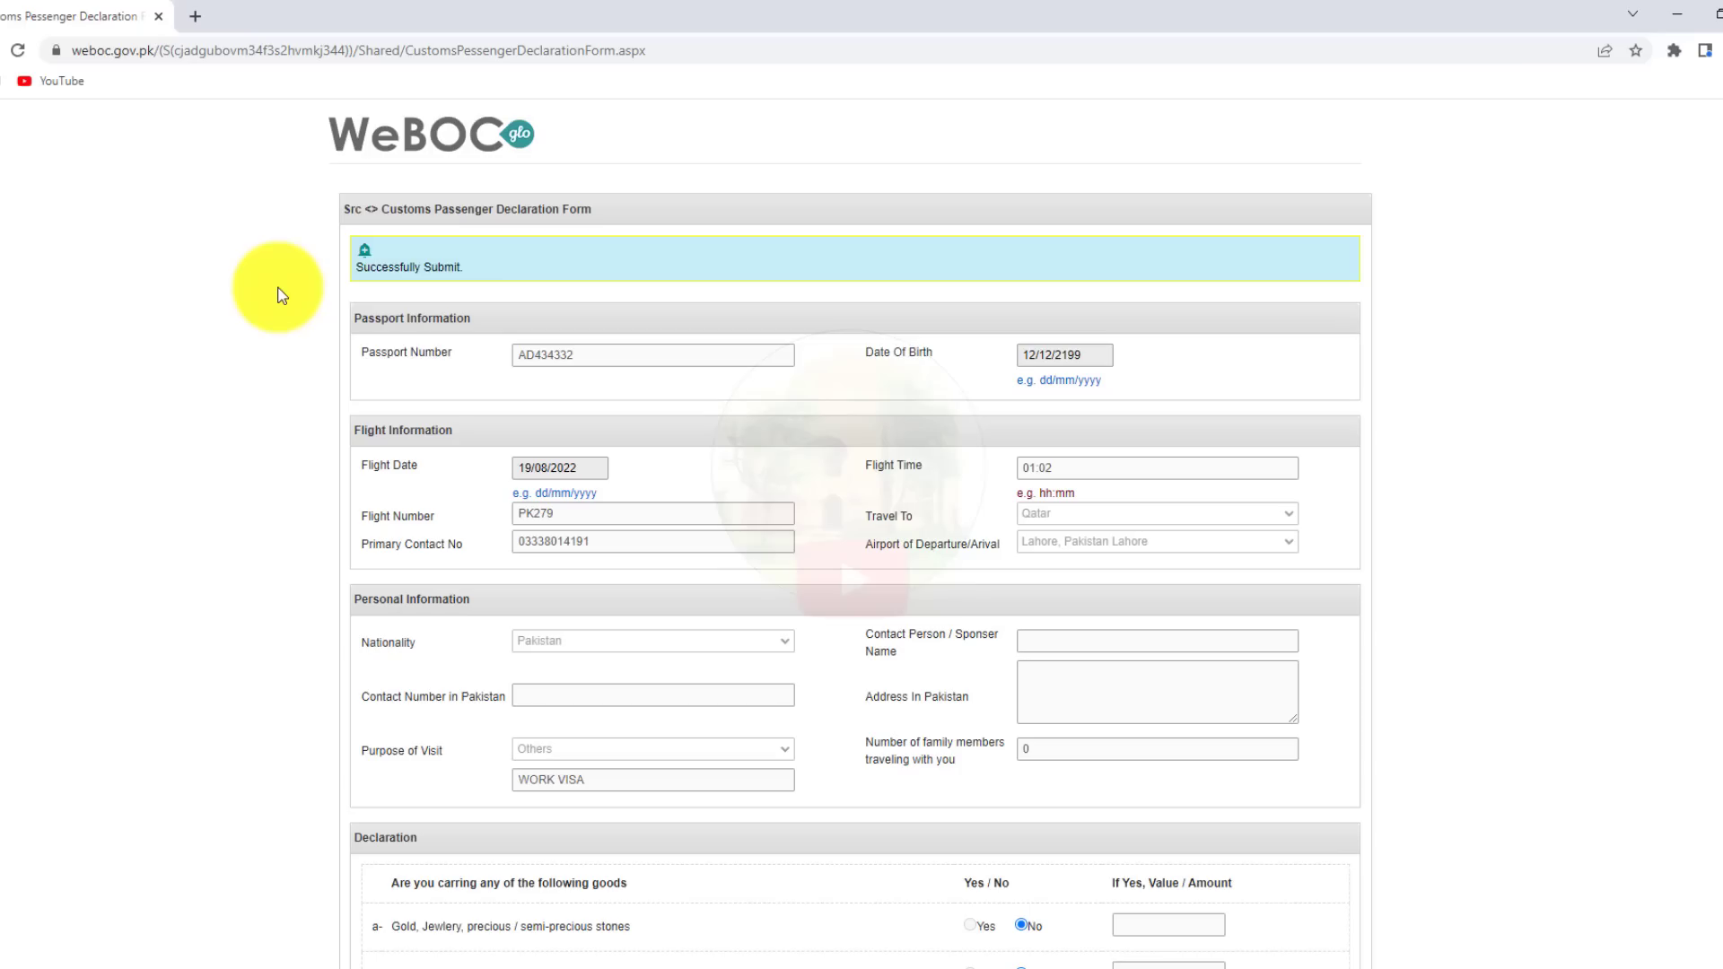
# Print the submitted declaration on the EPSON XP-4100 Series printer.
pyautogui.hotkey('ctrl', 'p')
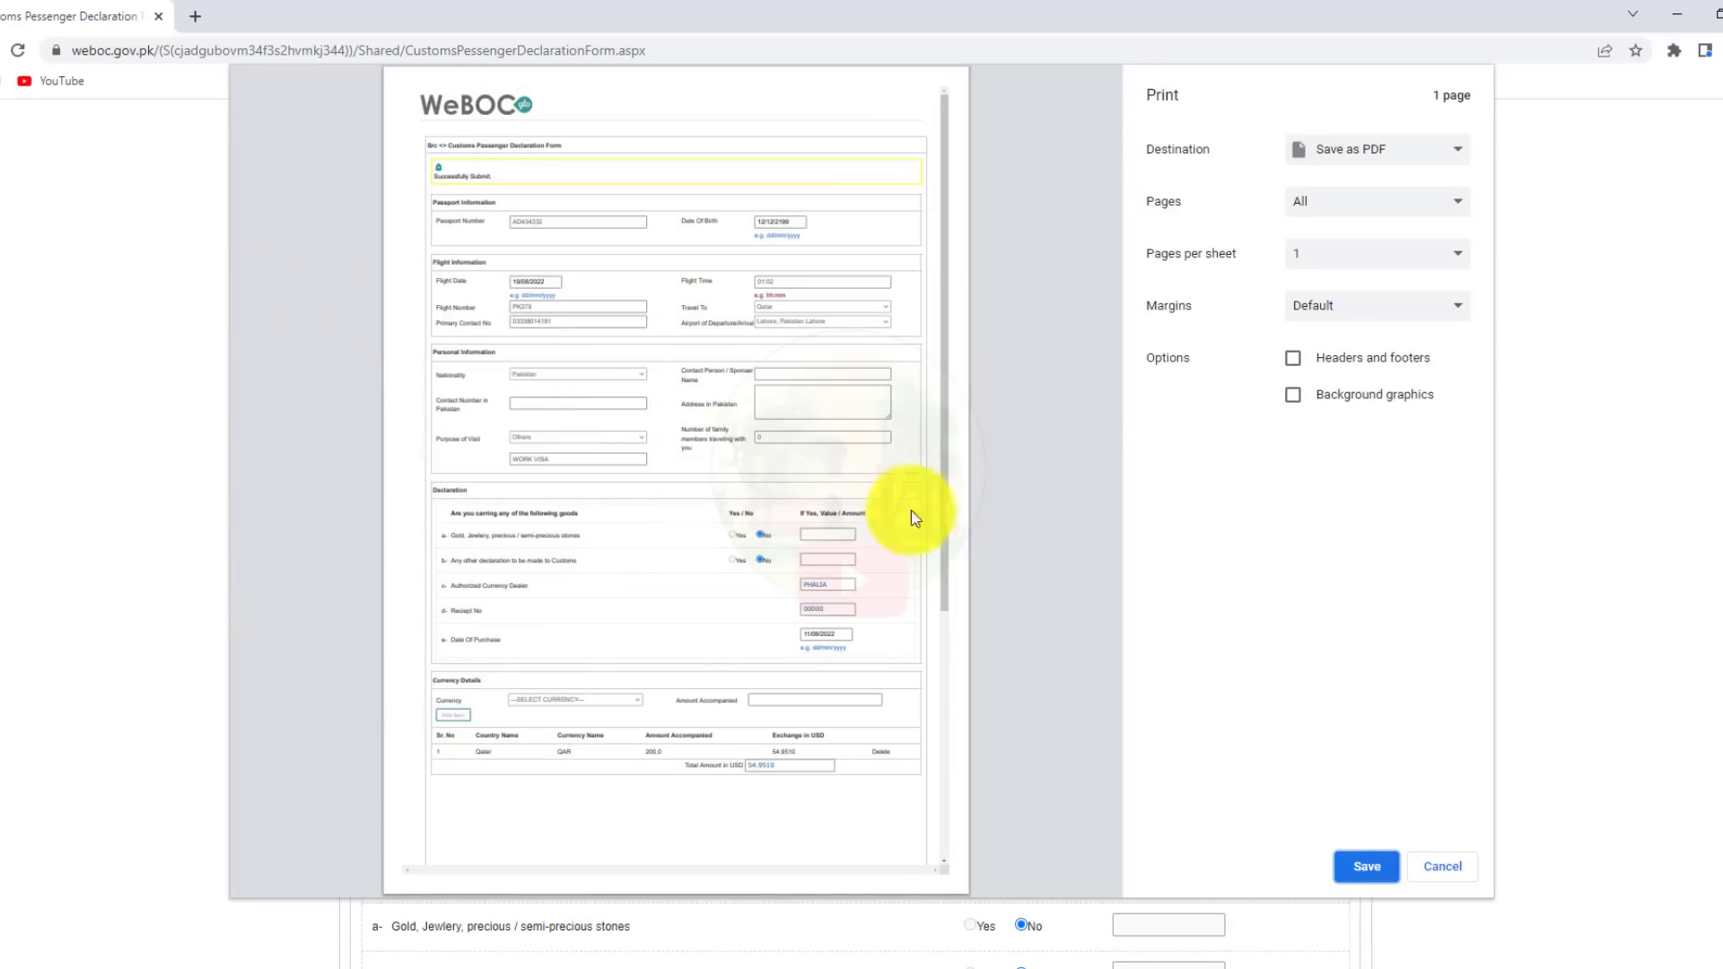
pyautogui.click(1337, 154)
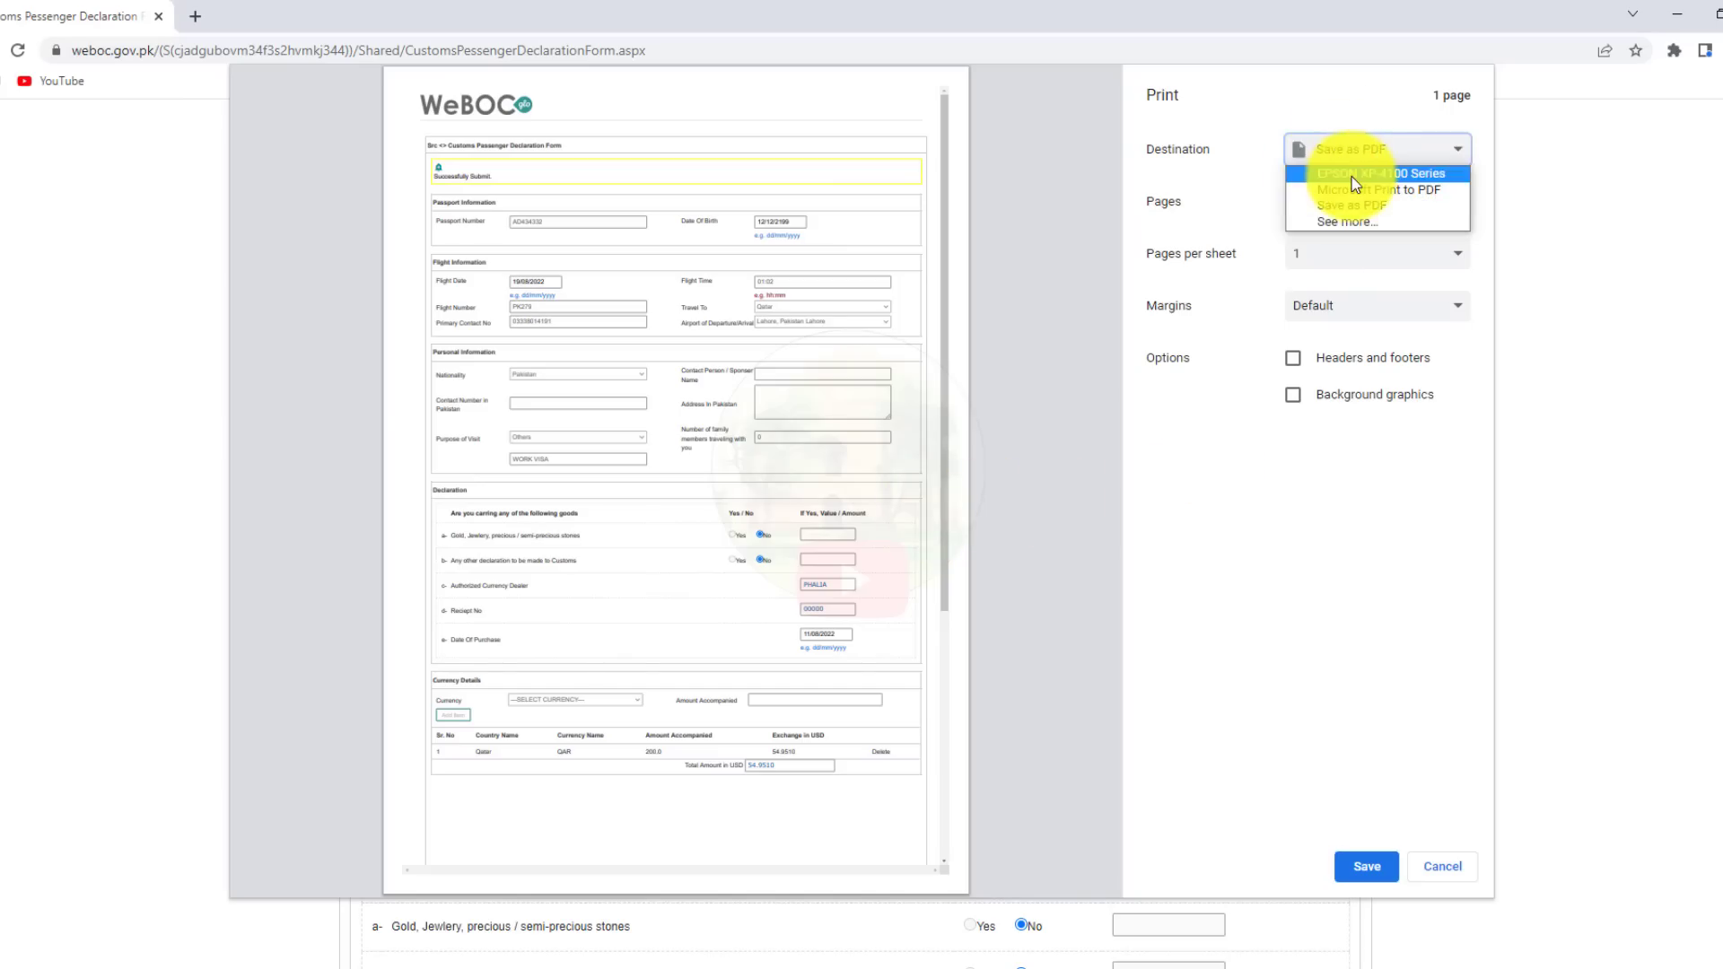
pyautogui.click(1355, 174)
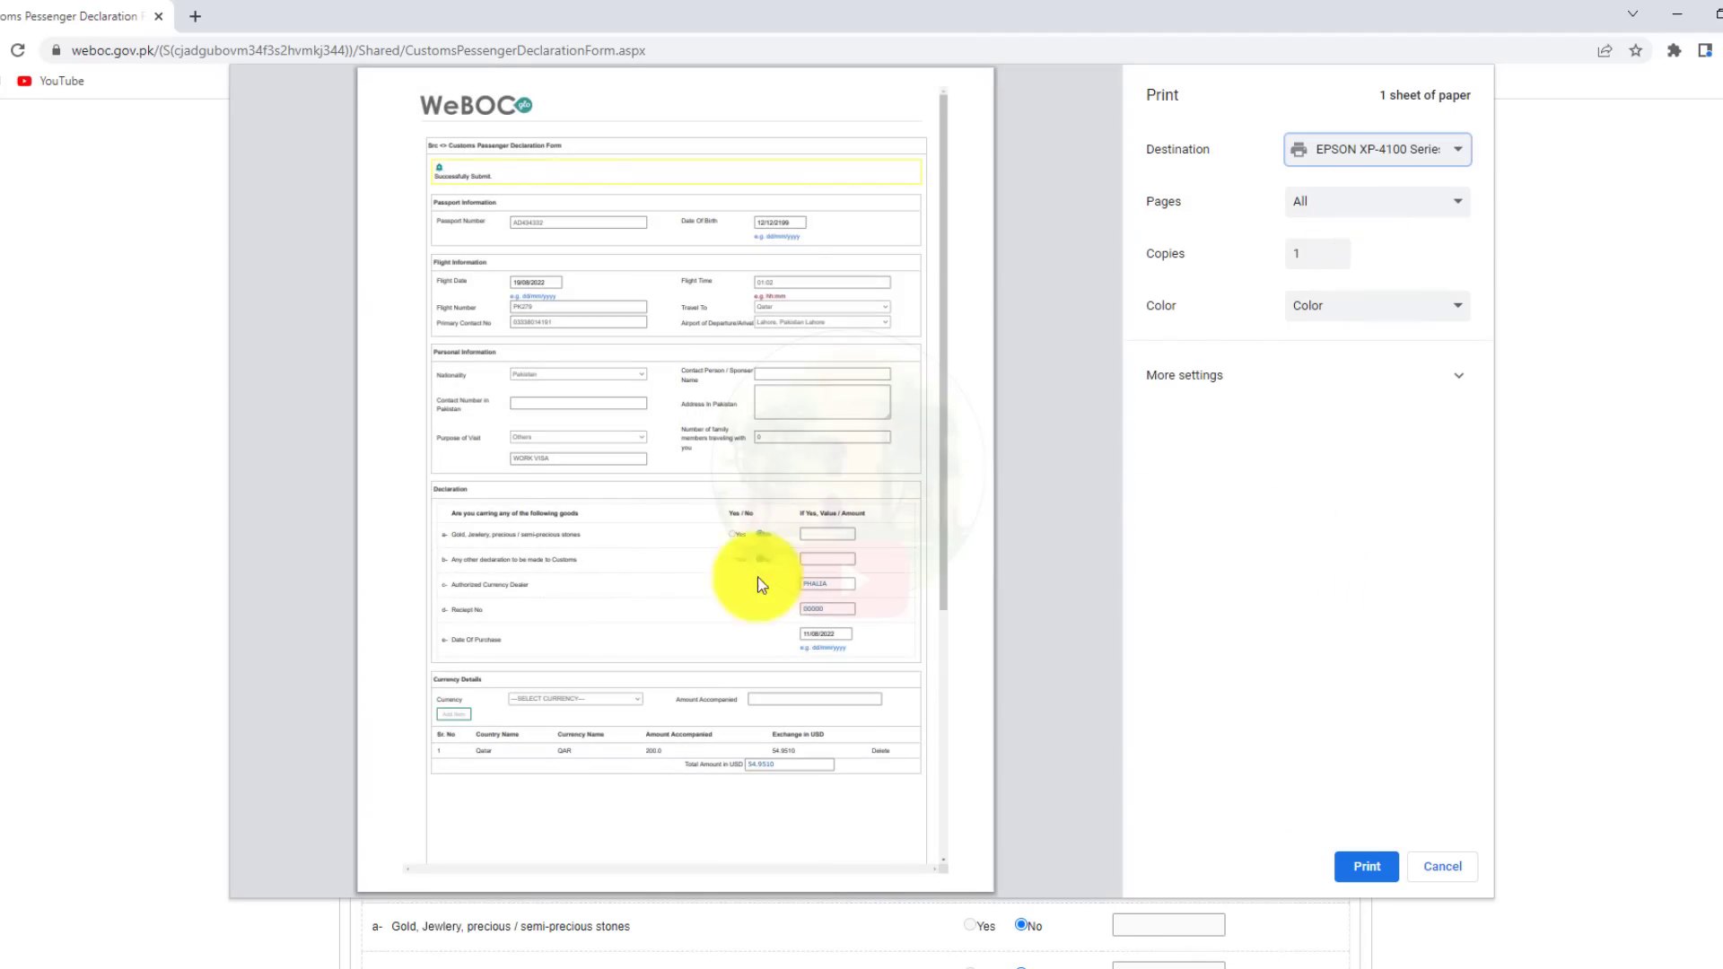
pyautogui.click(1367, 869)
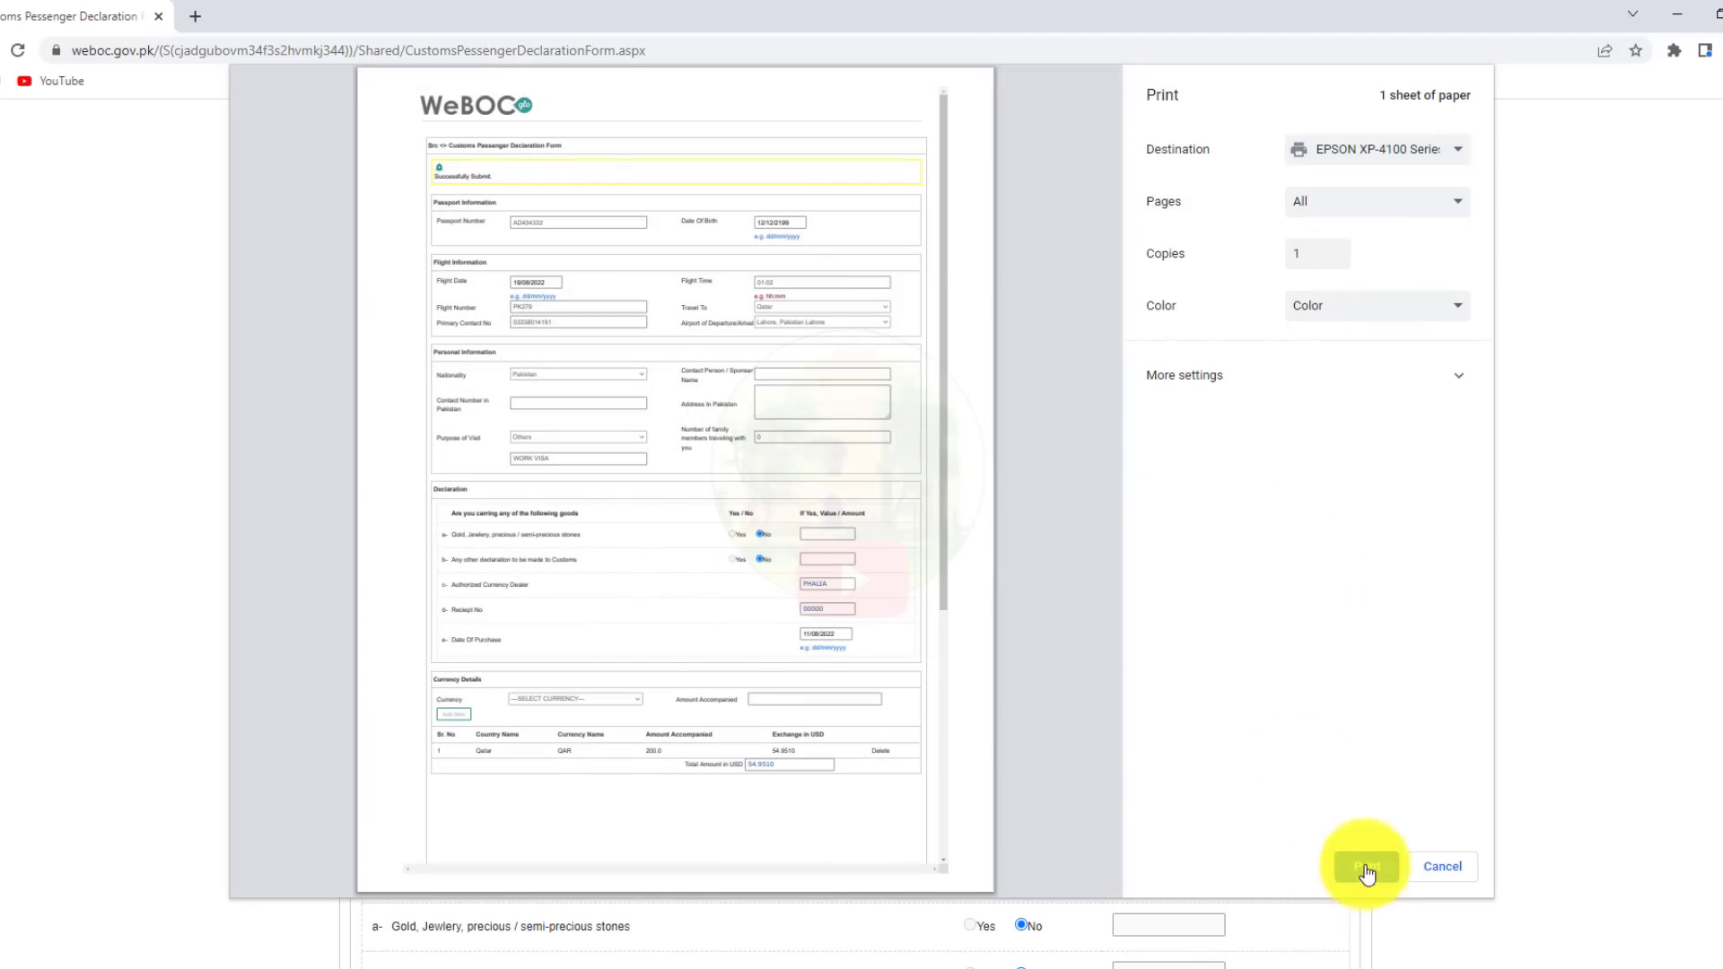